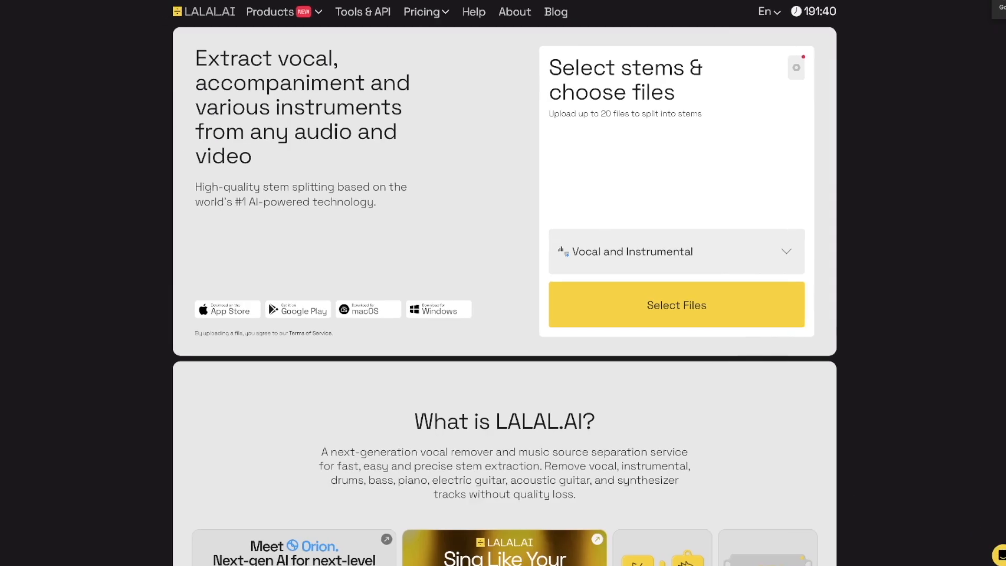
# Look through the stem types LALAL.AI offers and switch to Ableton Live to view the separated stem tracks.
pyautogui.click(643, 243)
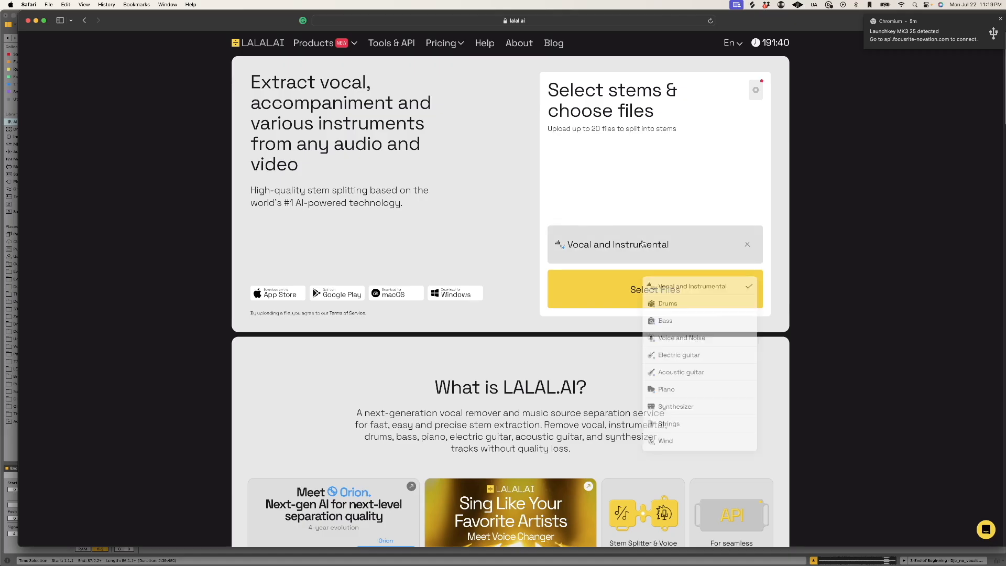
pyautogui.click(667, 274)
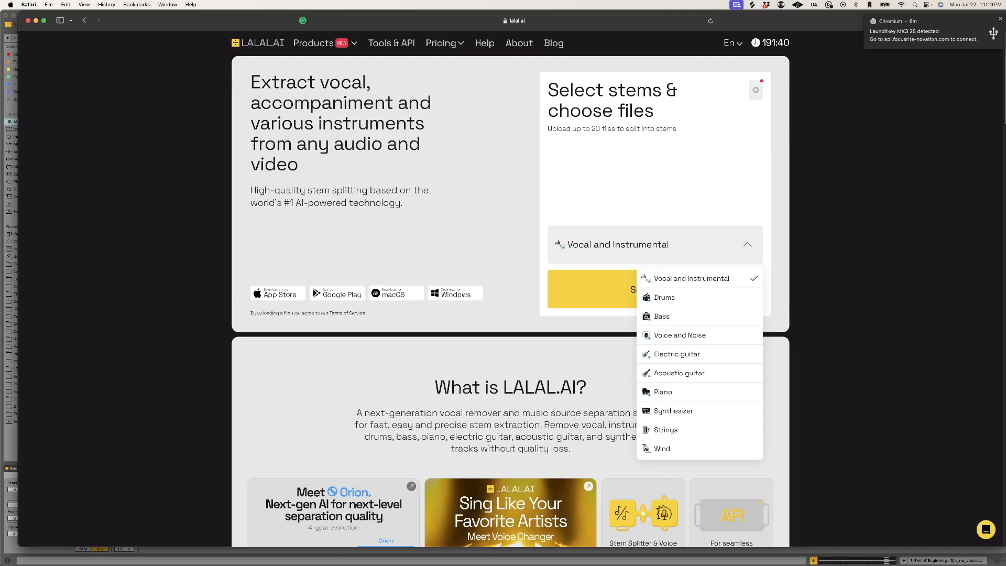
pyautogui.press('super+Tab')
pyautogui.click(910, 99)
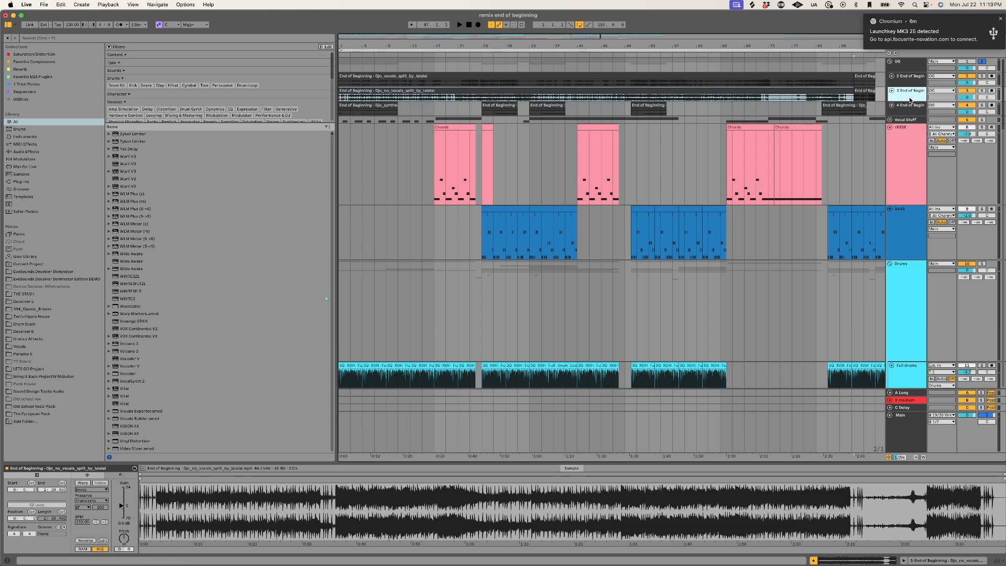
# Switch to Safari, search the web for "end of beginning djo bpm" and highlight the BPM on the song's Tunebat page.
pyautogui.press('super+Tab')
pyautogui.click(429, 23)
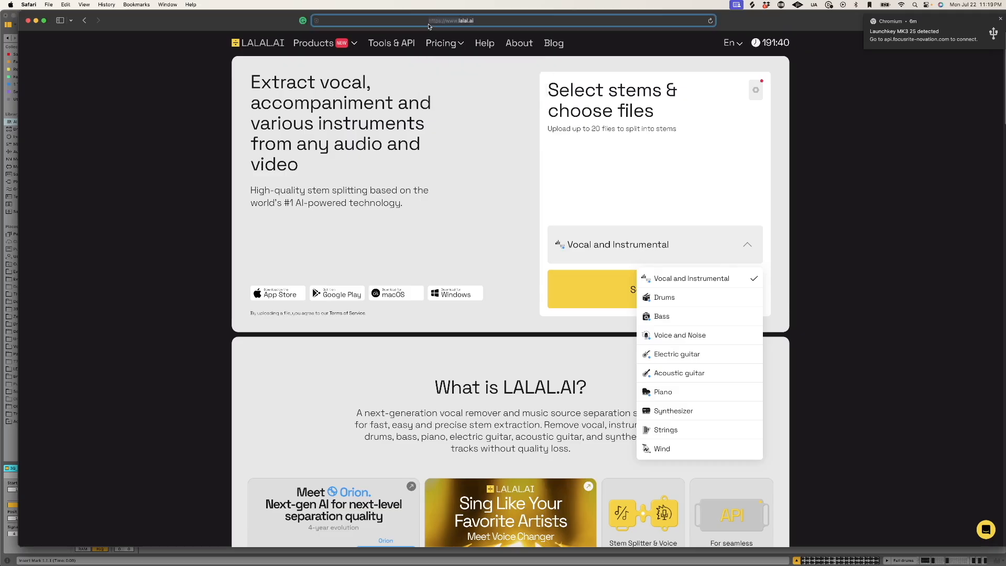
pyautogui.write('end of beginning ')
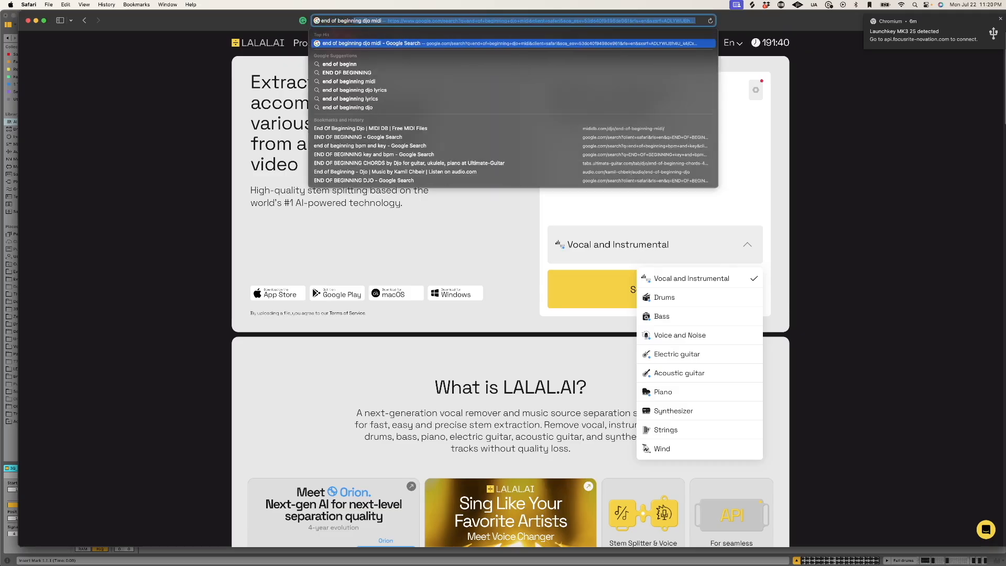
pyautogui.write('djo ')
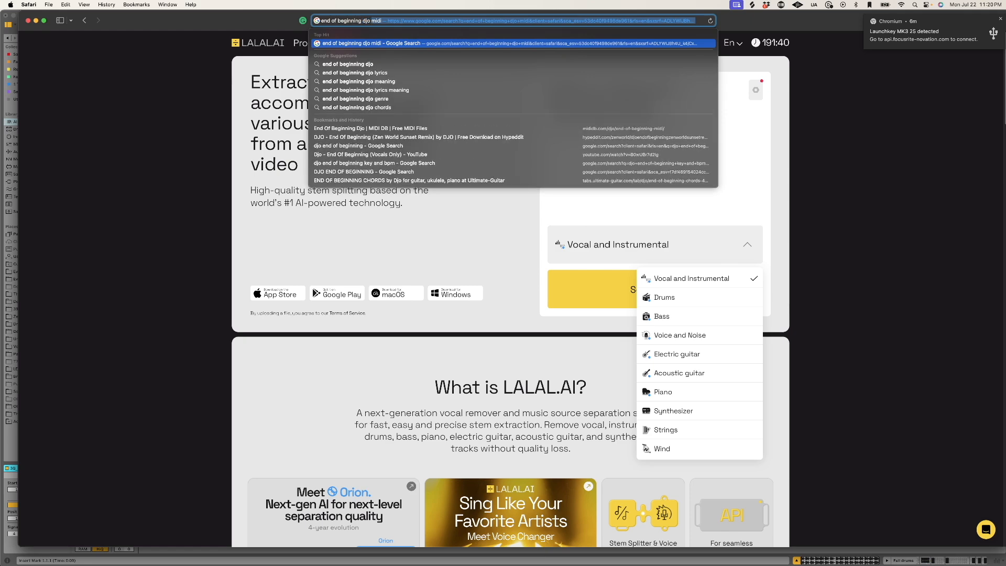
pyautogui.write('bpm')
pyautogui.press('Return')
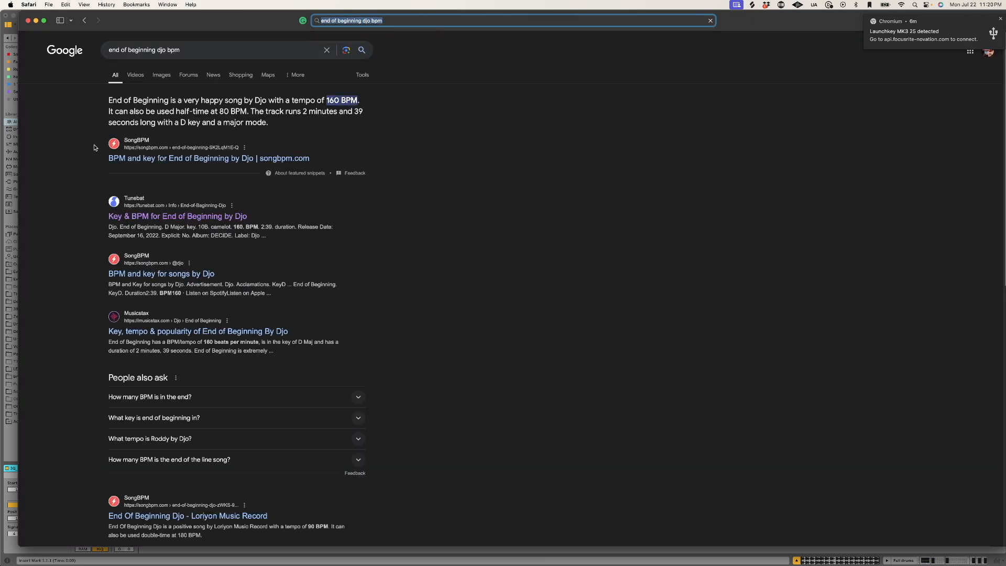
pyautogui.click(139, 217)
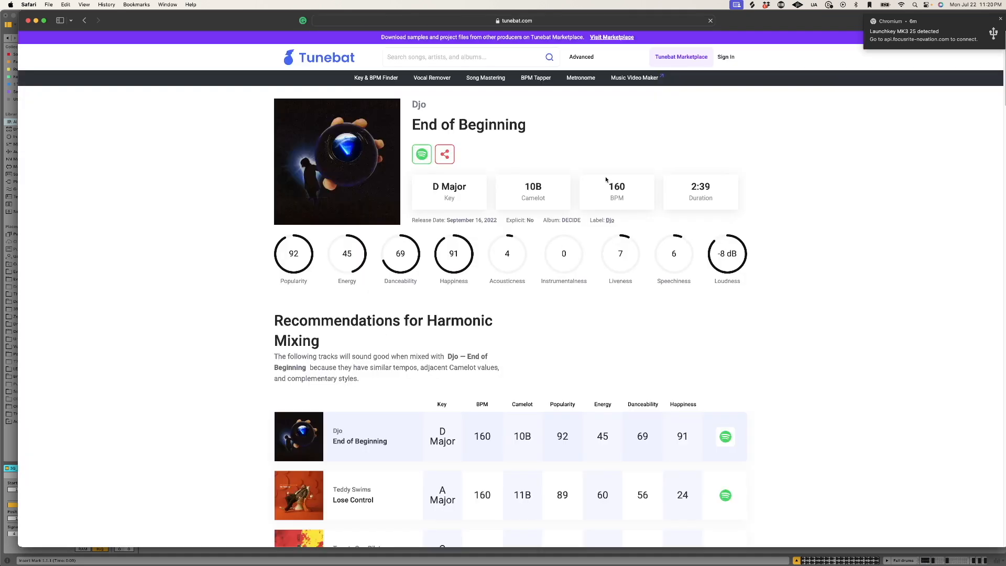
pyautogui.moveTo(608, 182); pyautogui.dragTo(624, 201)
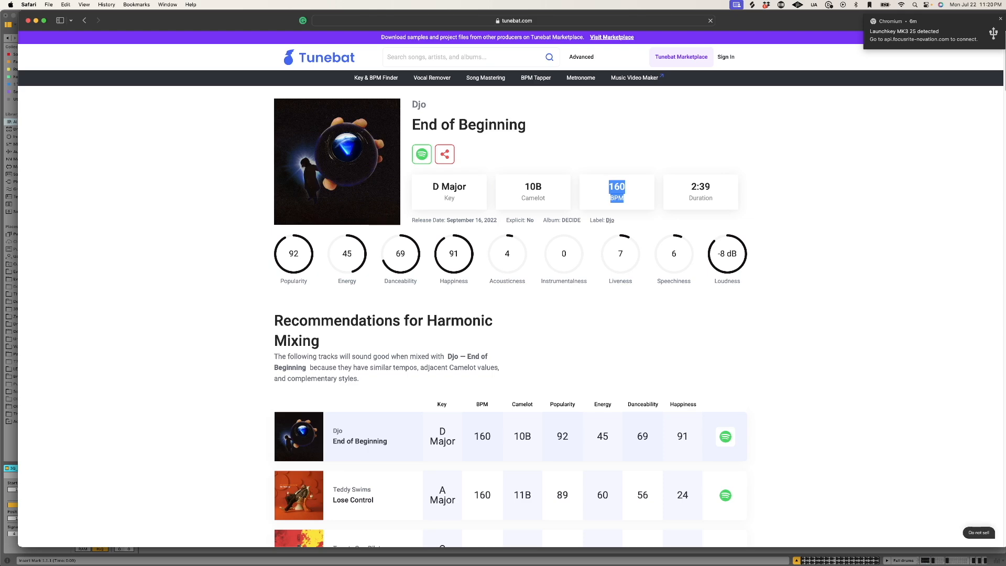
# Switch to Ableton Live and set the project tempo to 160 BPM.
pyautogui.press('super+Tab')
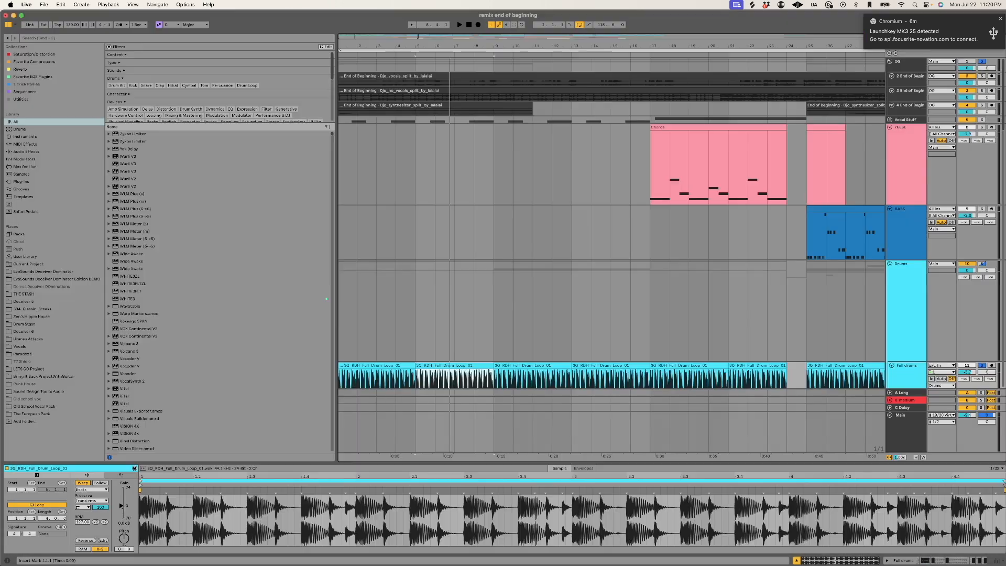
pyautogui.click(381, 132)
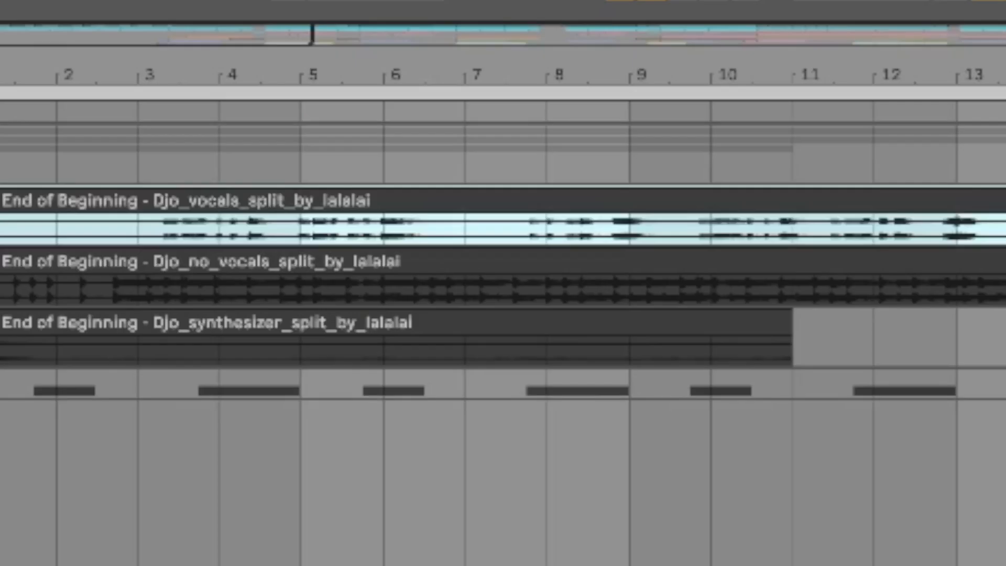
pyautogui.click(84, 288)
pyautogui.click(89, 258)
pyautogui.click(84, 206)
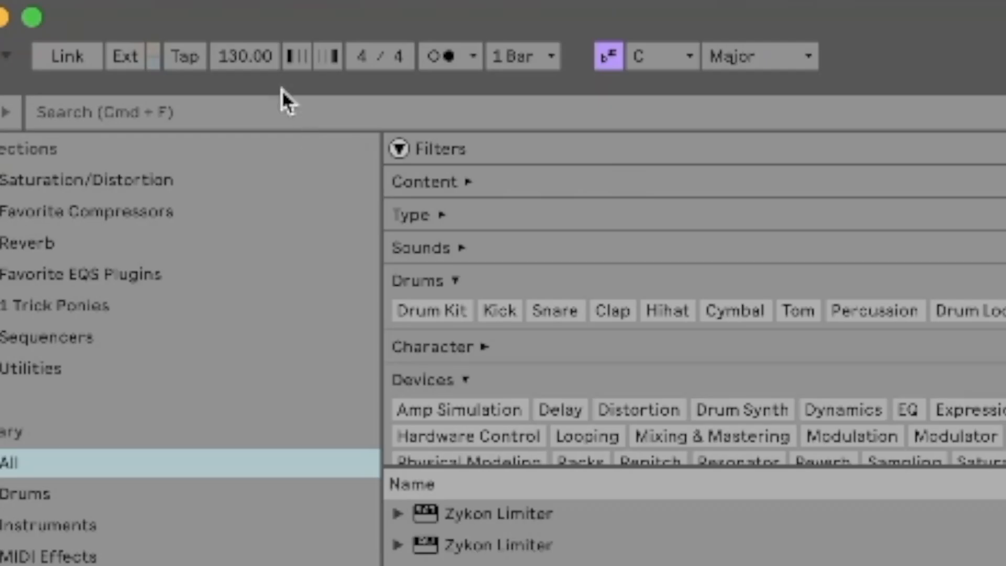
pyautogui.click(230, 64)
pyautogui.write('160')
pyautogui.press('Return')
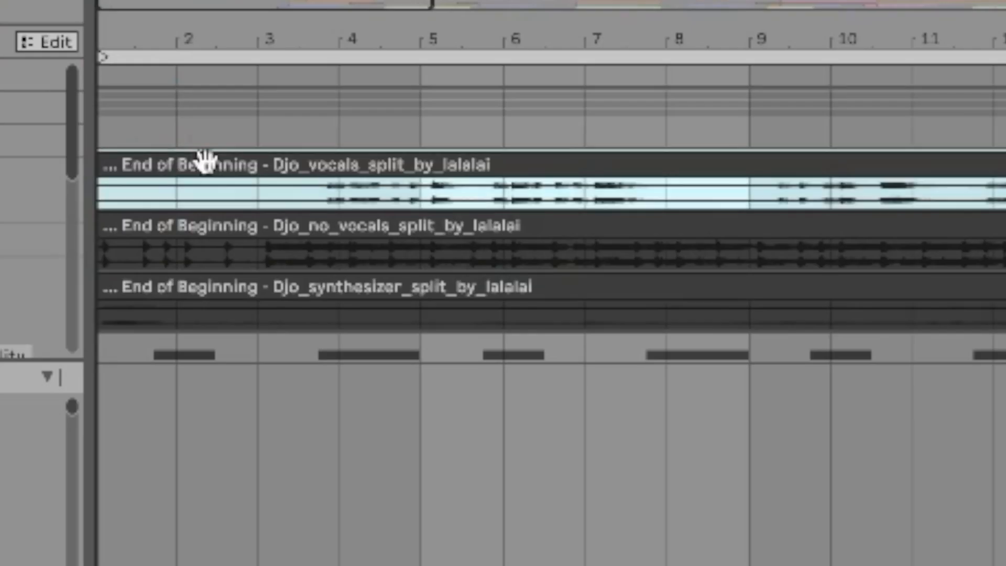
# Enable Warp on the vocals and no-vocals stem clips together.
pyautogui.press('Down')
pyautogui.click(324, 182)
pyautogui.click(306, 227)
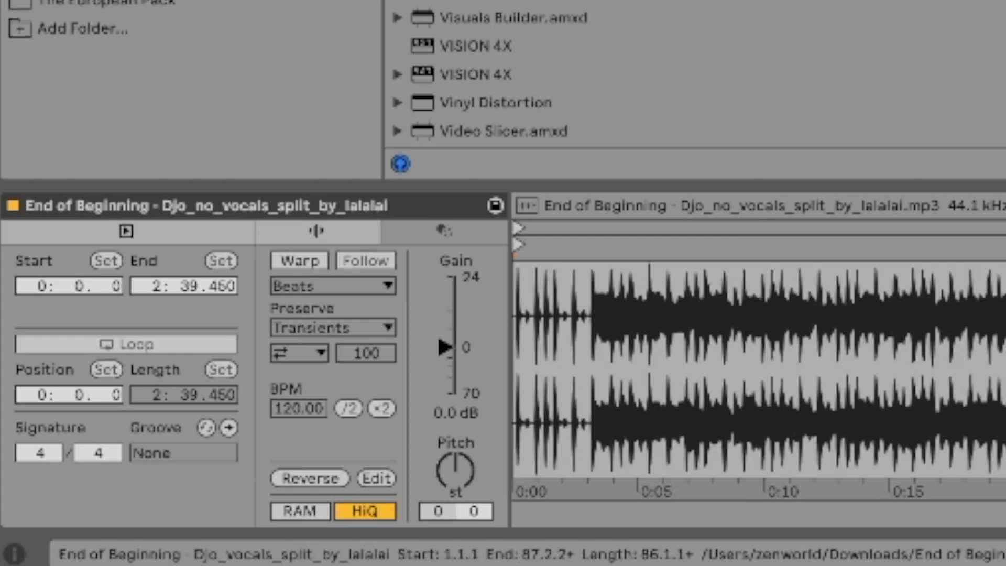
pyautogui.keyDown('shift'); pyautogui.click(377, 70); pyautogui.keyUp('shift')
pyautogui.click(299, 260)
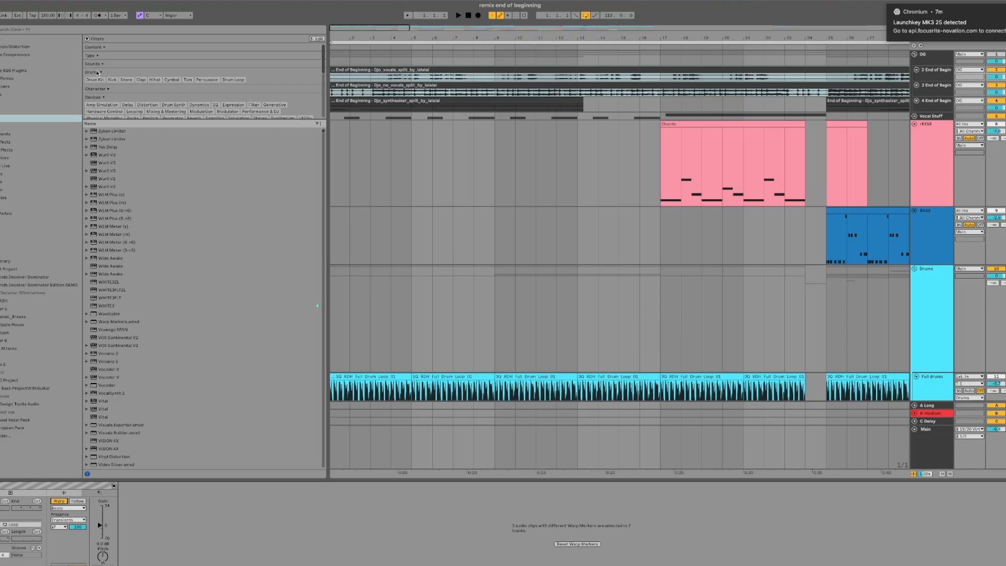
# Set the project tempo to 130 BPM.
pyautogui.click(43, 16)
pyautogui.write('130')
pyautogui.press('Return')
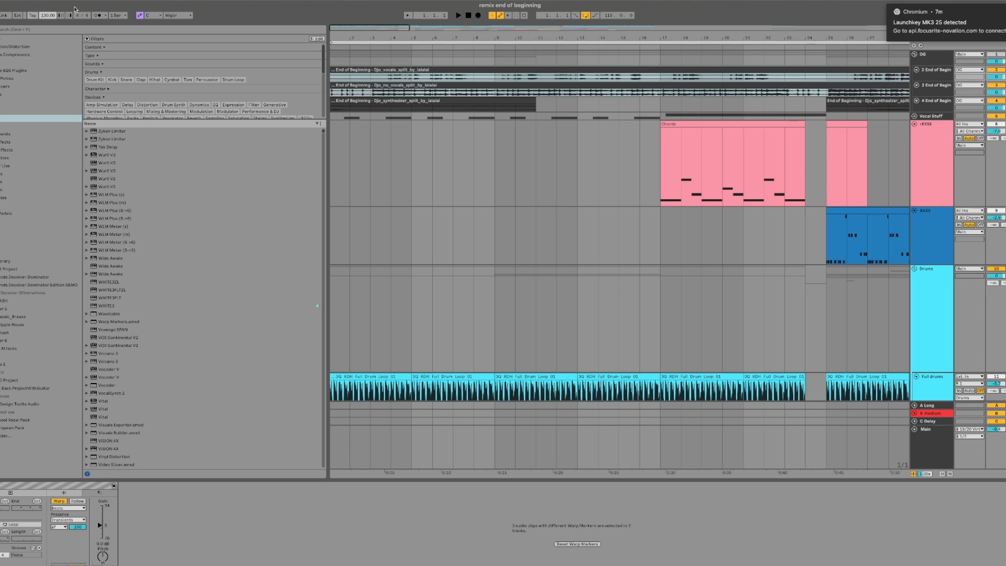
# Change the vocals clip's warp mode to Complex Pro and preview the playback.
pyautogui.click(362, 85)
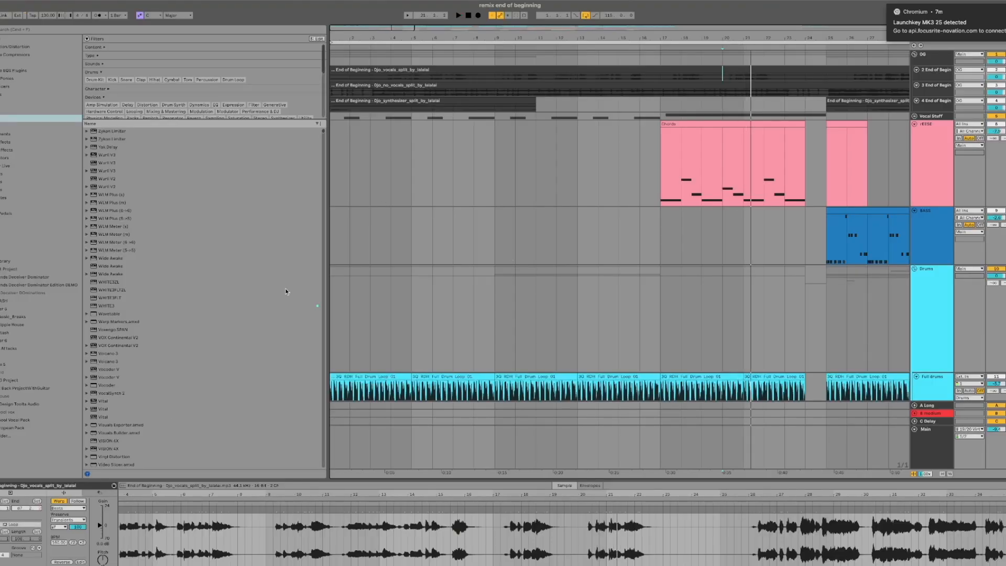
pyautogui.click(468, 71)
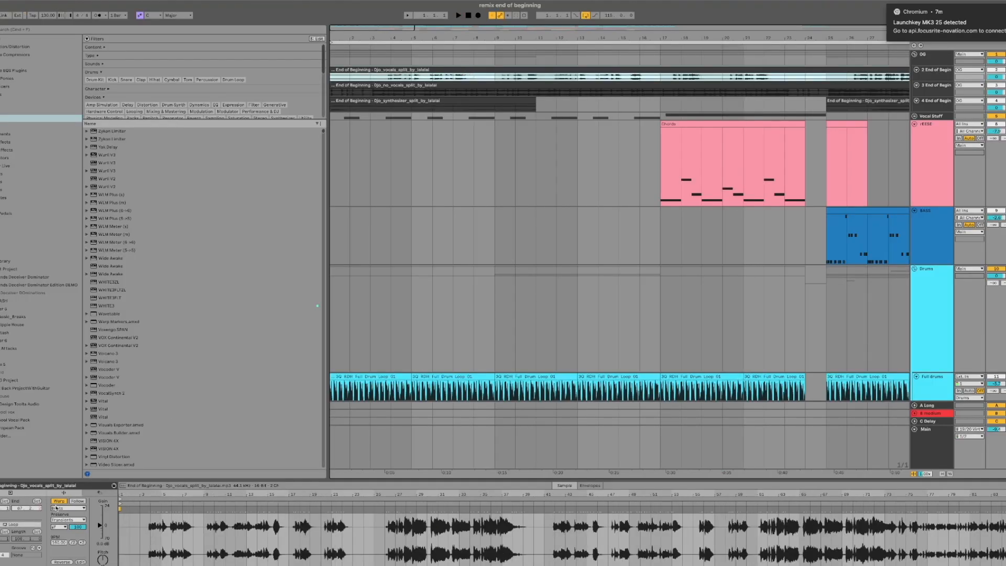
pyautogui.click(56, 507)
pyautogui.click(64, 546)
pyautogui.moveTo(75, 520); pyautogui.dragTo(75, 518)
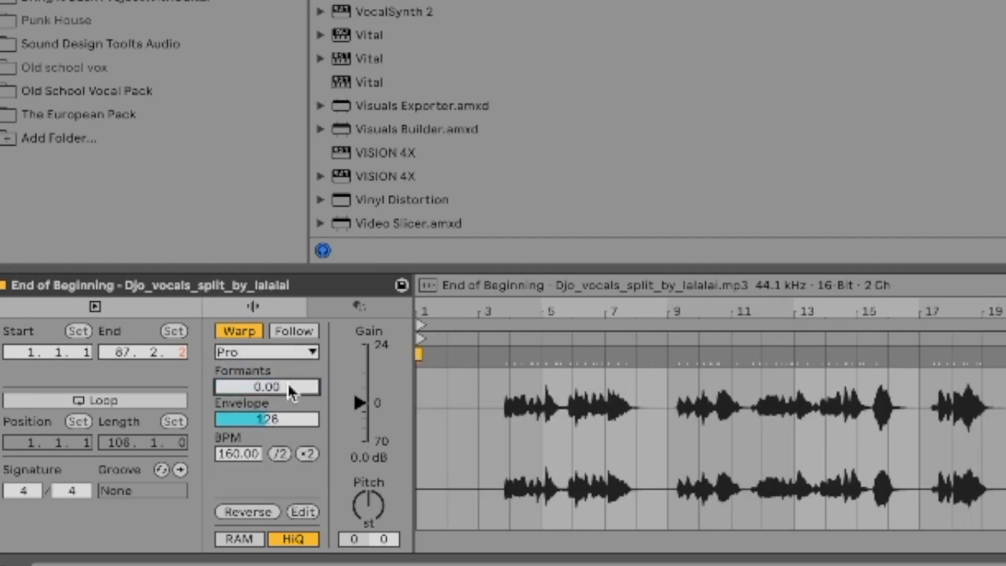
pyautogui.press('space')
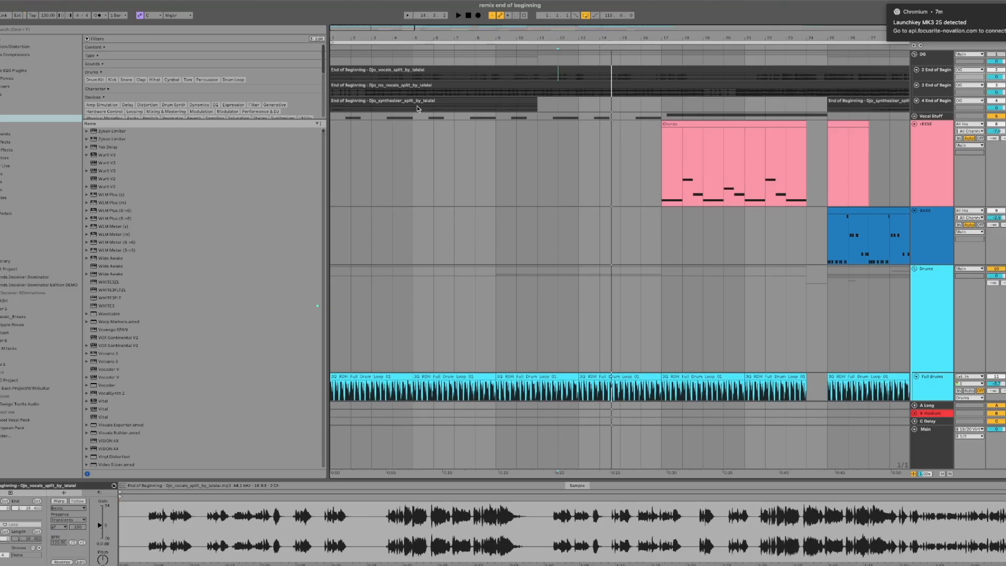
# Shift the no-vocals clip slightly later and move it back to the start of bar 1.
pyautogui.click(392, 87)
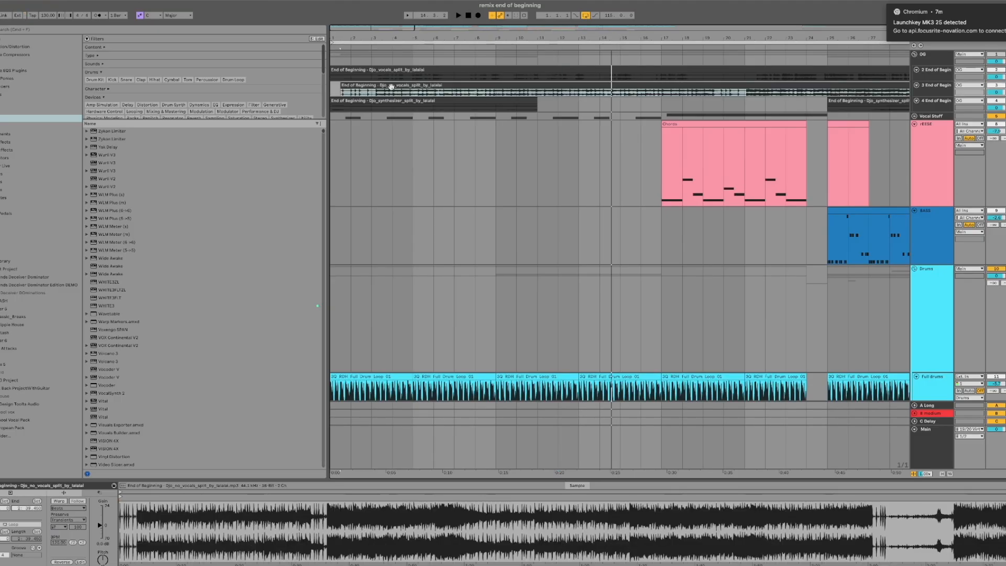
pyautogui.moveTo(389, 87); pyautogui.dragTo(388, 85)
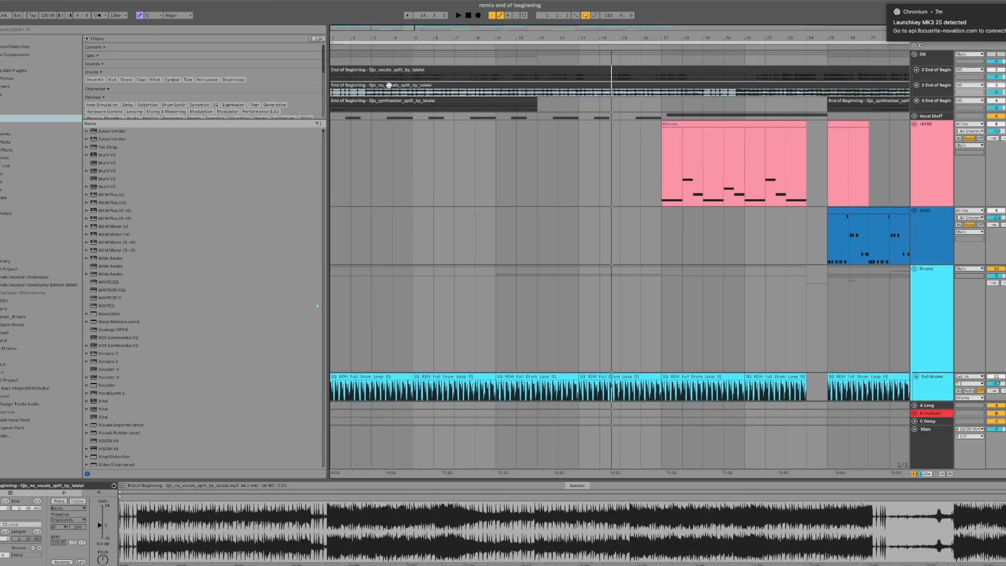
pyautogui.press('super+Tab')
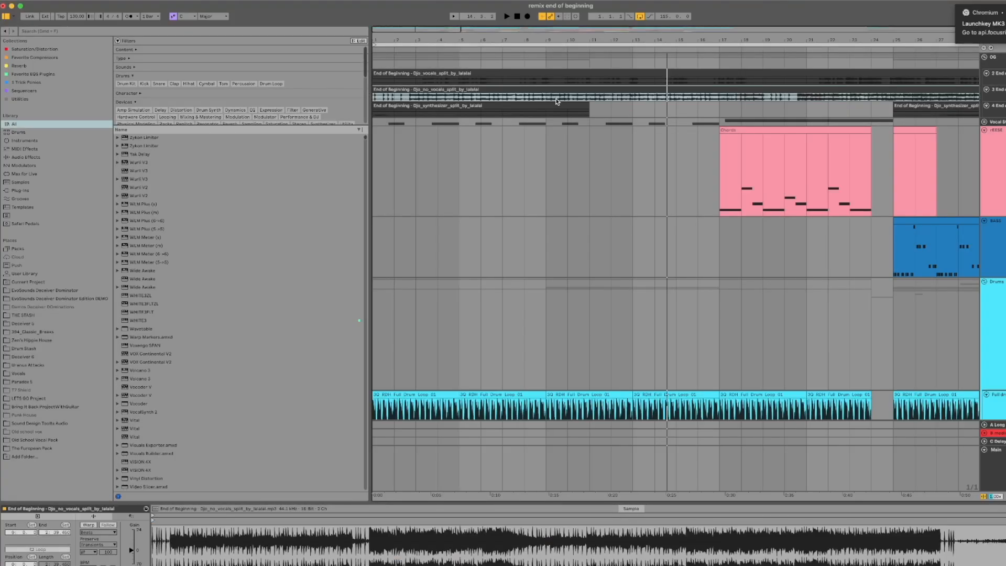
# Select the unwarped vocals clip and set the project tempo to 80 BPM.
pyautogui.click(398, 71)
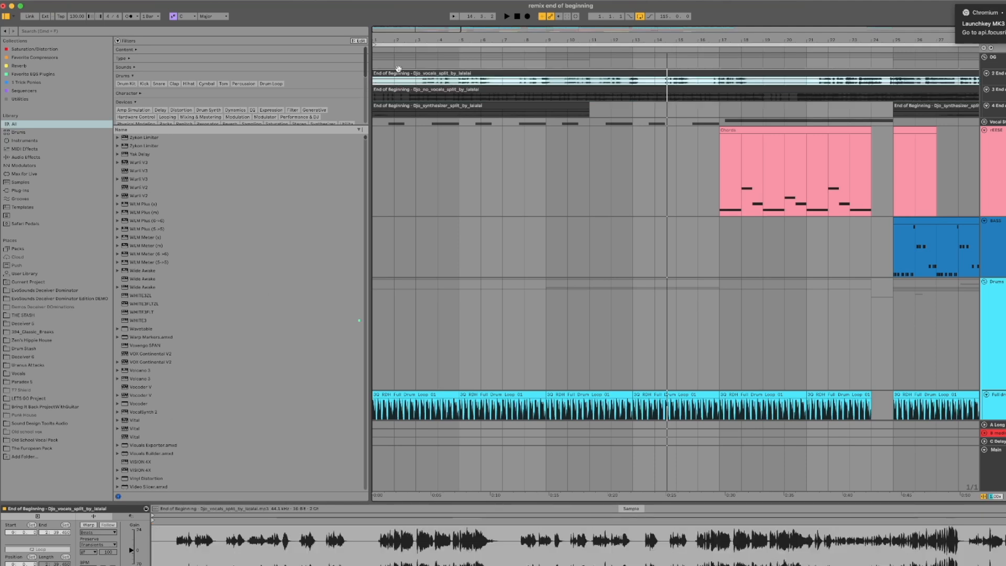
pyautogui.click(77, 17)
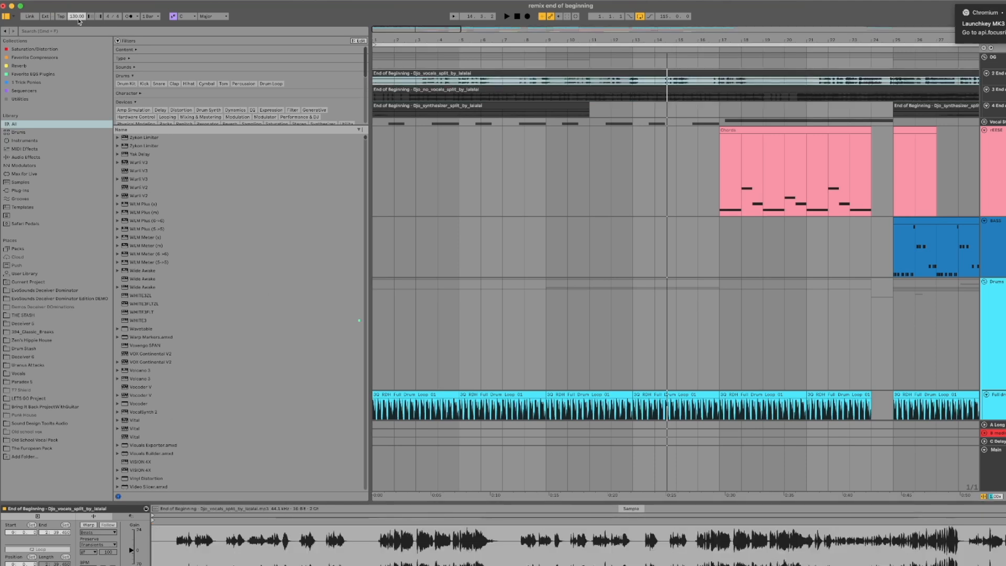
pyautogui.write('80')
pyautogui.press('Return')
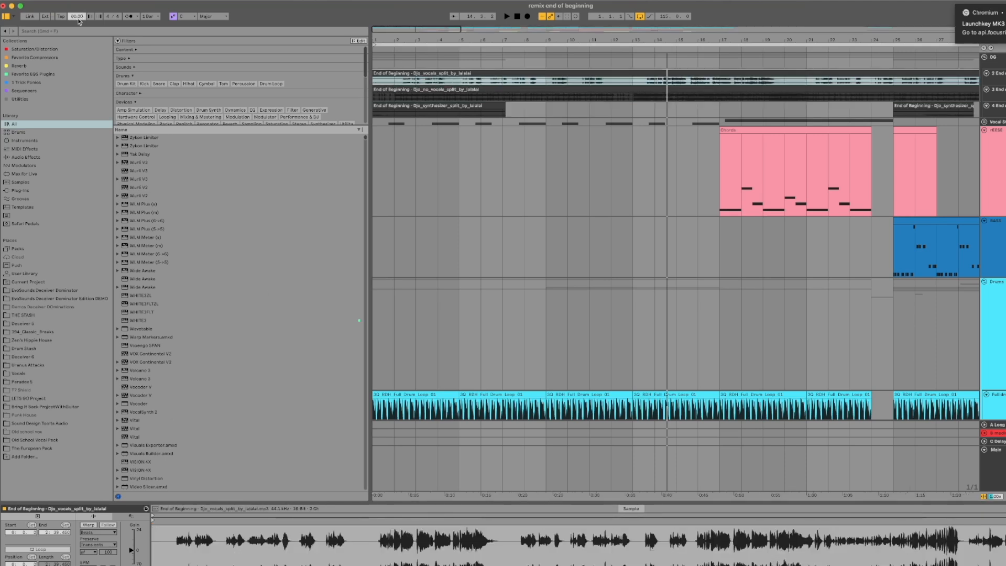
# Turn on Warp for the vocals clip and set its warp mode to Complex Pro.
pyautogui.click(533, 76)
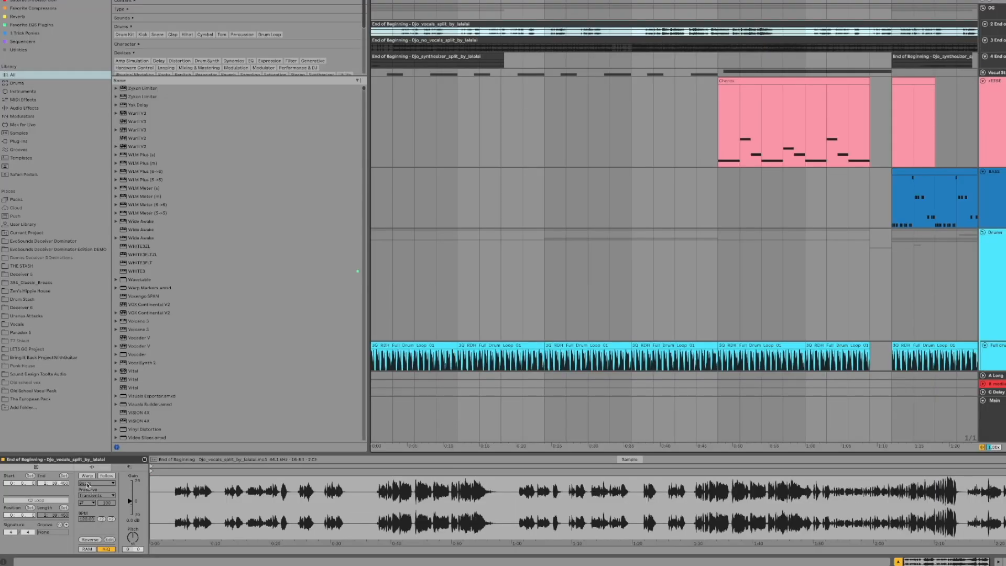
pyautogui.click(476, 37)
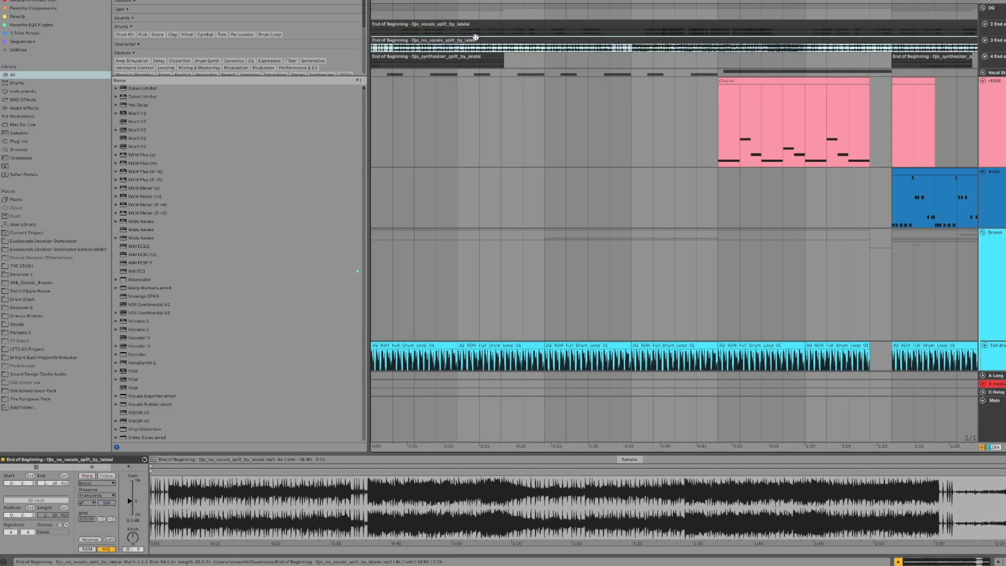
pyautogui.click(476, 30)
pyautogui.click(104, 483)
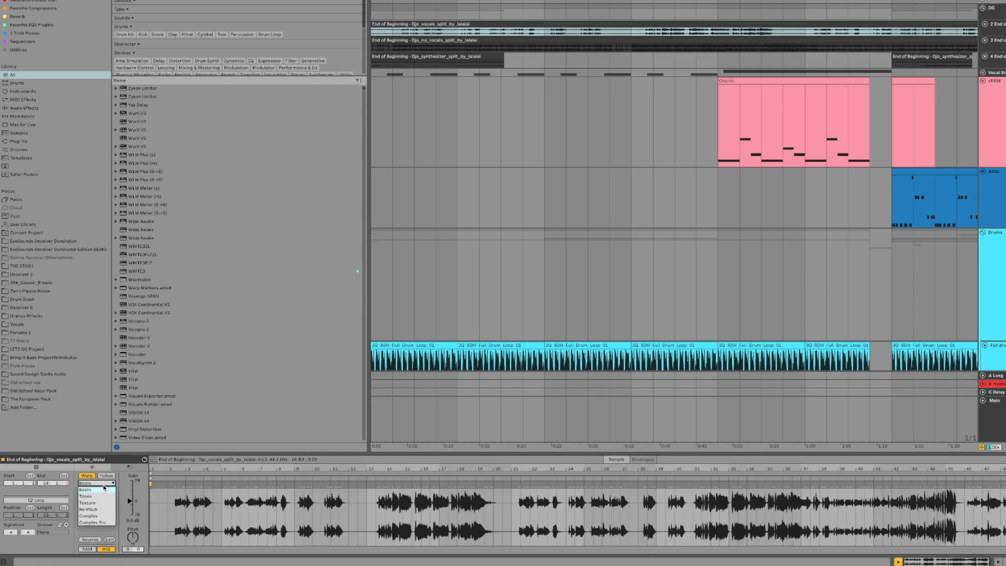
pyautogui.click(92, 522)
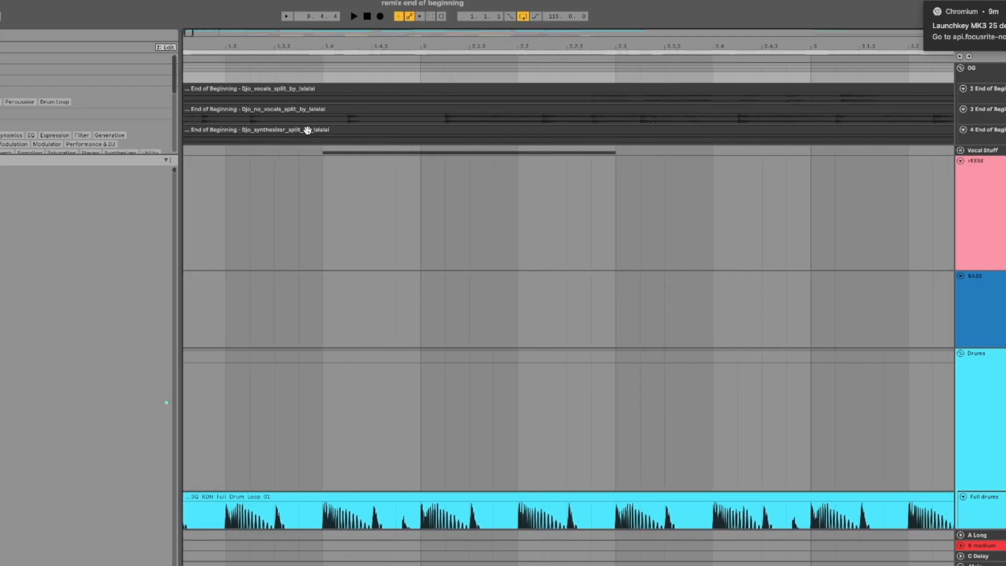
# Delete the no-vocals audio that comes before the first strong hit just after the start of bar 2.
pyautogui.hscroll(-2, 307, 130)
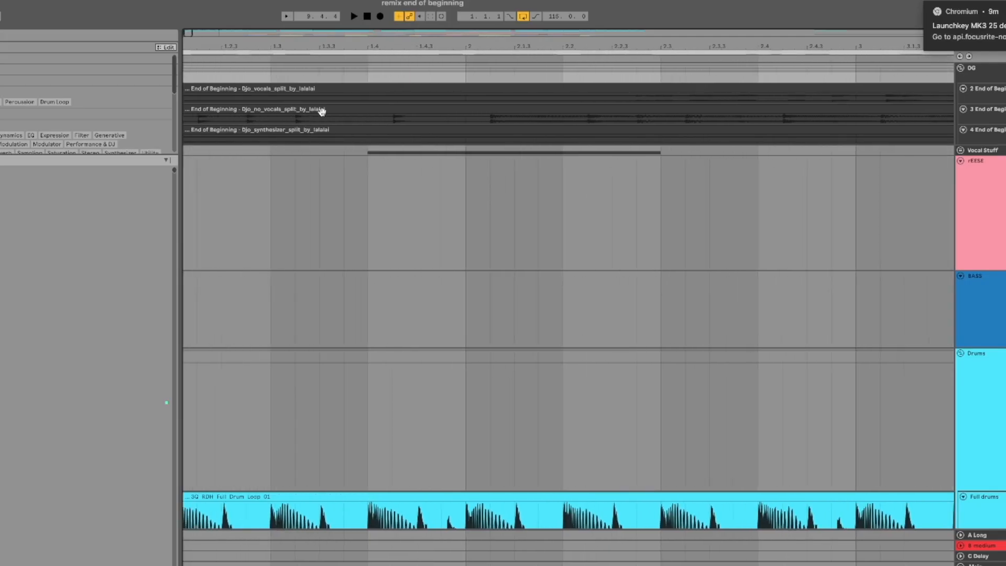
pyautogui.scroll(-2, 319, 108)
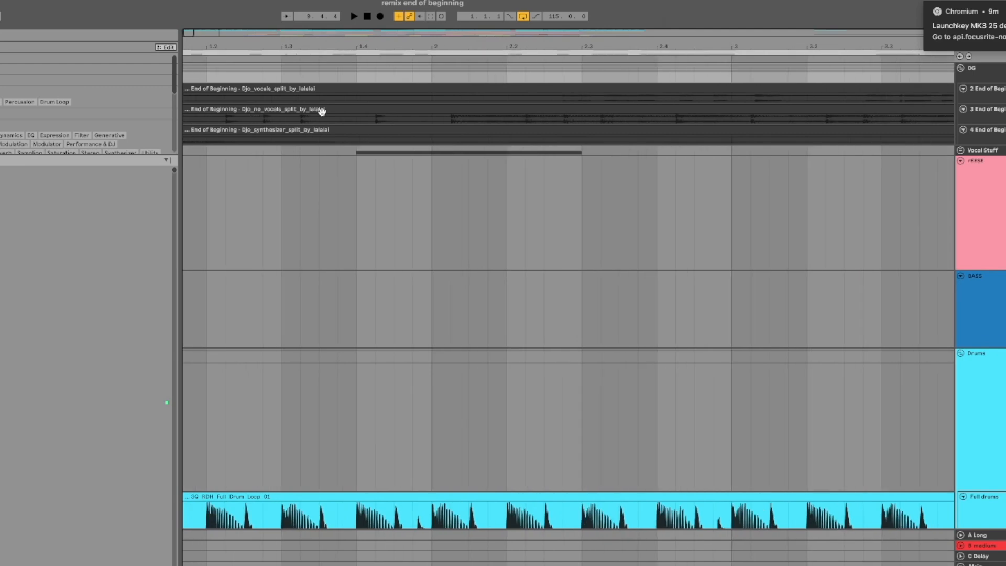
pyautogui.click(449, 113)
pyautogui.scroll(3, 443, 121)
pyautogui.moveTo(460, 121); pyautogui.dragTo(398, 125)
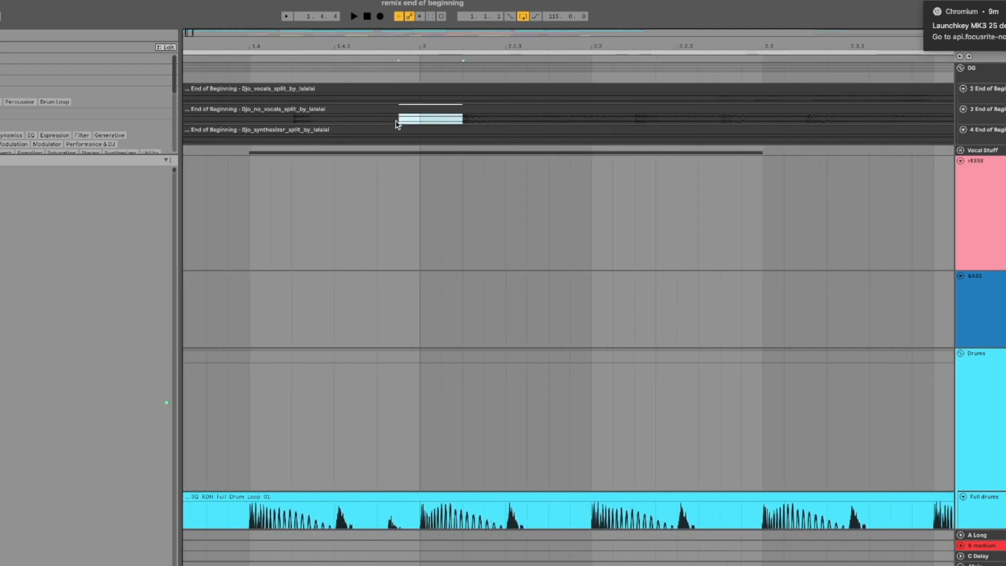
pyautogui.press('Delete')
pyautogui.click(372, 108)
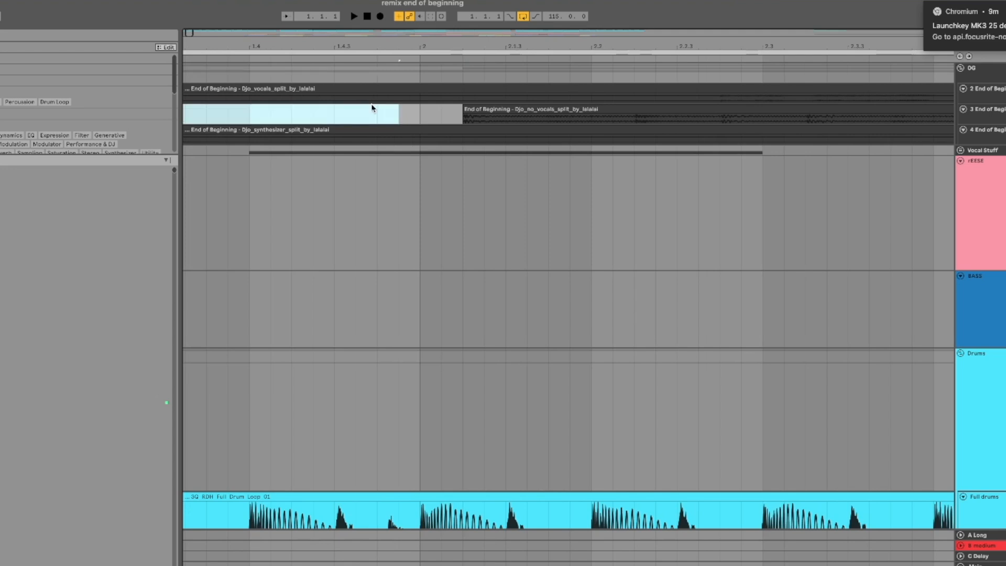
# Delete the stretch of the vocals clip just before the point where the no-vocals clip starts.
pyautogui.click(466, 104)
pyautogui.moveTo(462, 90); pyautogui.dragTo(407, 98)
pyautogui.scroll(5, 454, 103)
pyautogui.scroll(-7, 496, 106)
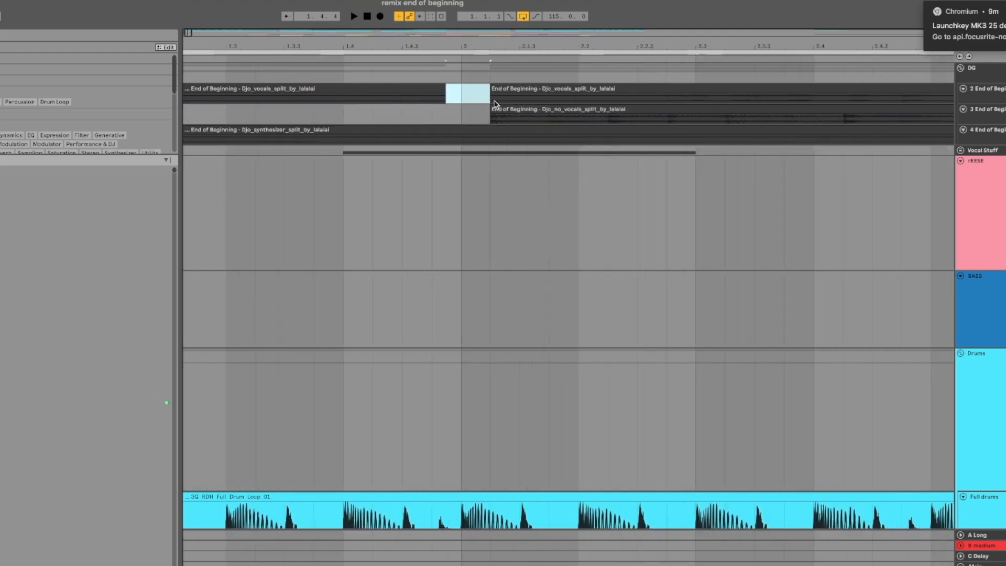
# Select the trimmed vocals and no-vocals clips and move them together to the start of bar 1.
pyautogui.click(496, 109)
pyautogui.keyDown('shift'); pyautogui.click(501, 88); pyautogui.keyUp('shift')
pyautogui.moveTo(512, 88); pyautogui.dragTo(207, 112)
pyautogui.press('super+z')
pyautogui.scroll(1, 569, 122)
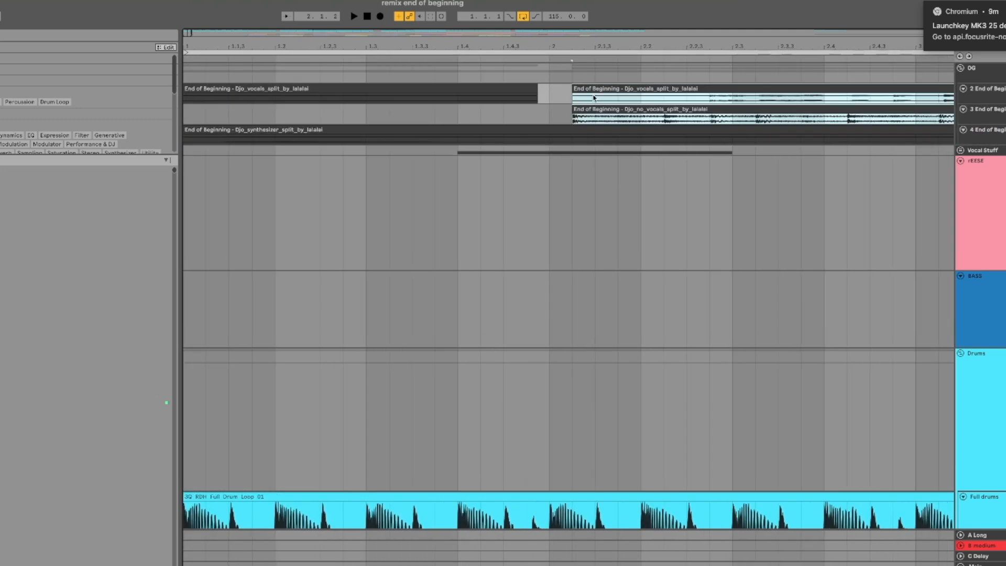
pyautogui.moveTo(595, 89); pyautogui.dragTo(200, 88)
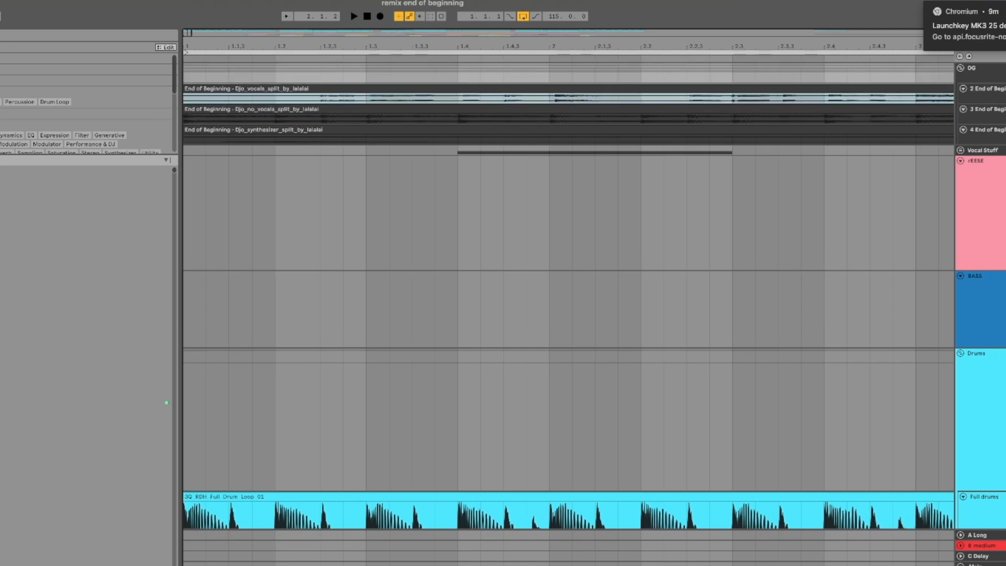
# Play the aligned stems from bar 1 against the drum loop to check their timing.
pyautogui.press('space')
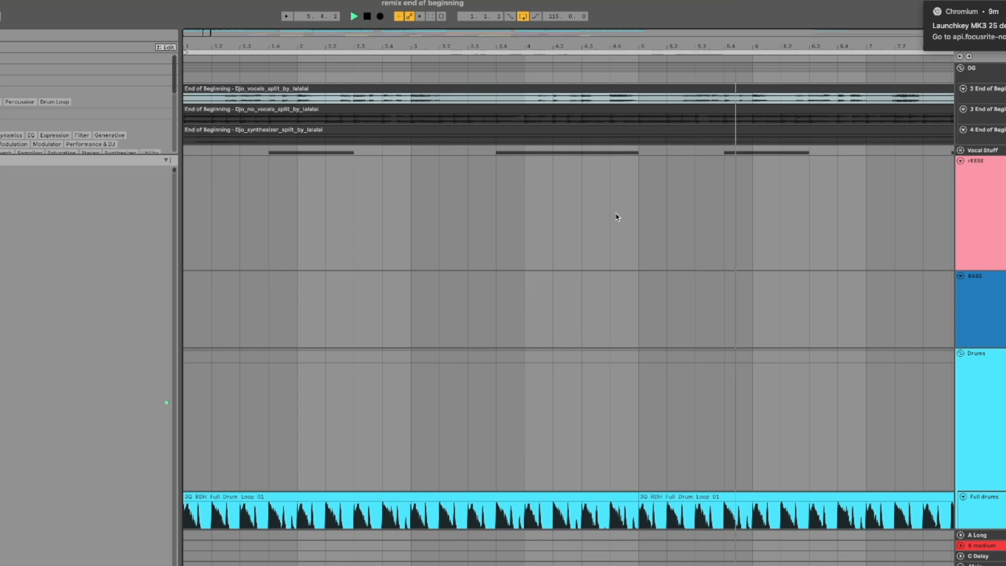
pyautogui.press('space')
pyautogui.scroll(-10, 608, 218)
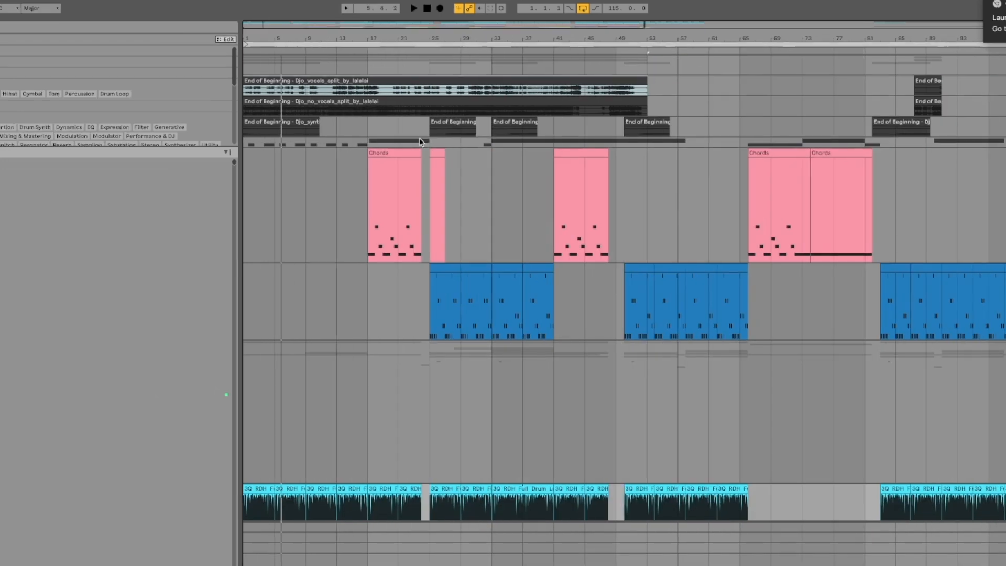
# Look over the remix arrangement, examining the chords, bass and full drum loop clips around bars 19 to 47.
pyautogui.click(340, 94)
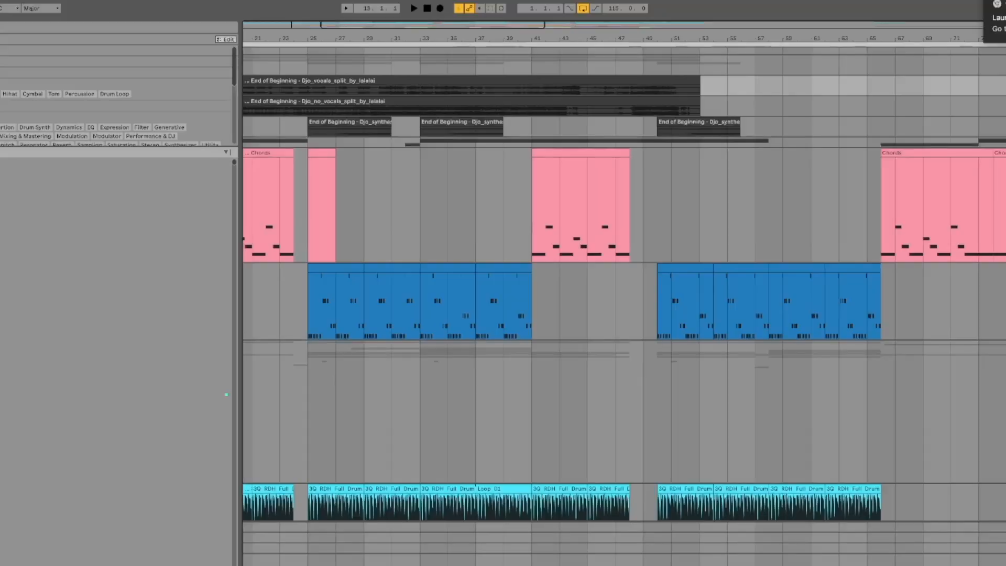
pyautogui.scroll(-3, 645, 193)
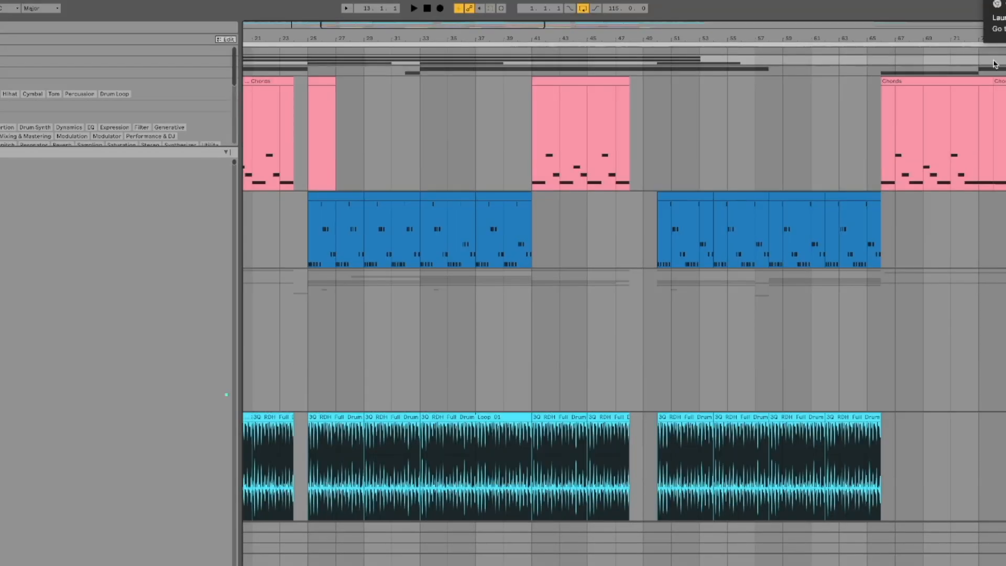
pyautogui.hscroll(-4, 645, 193)
pyautogui.scroll(3, 494, 225)
pyautogui.hscroll(-2, 493, 226)
pyautogui.scroll(-2, 493, 225)
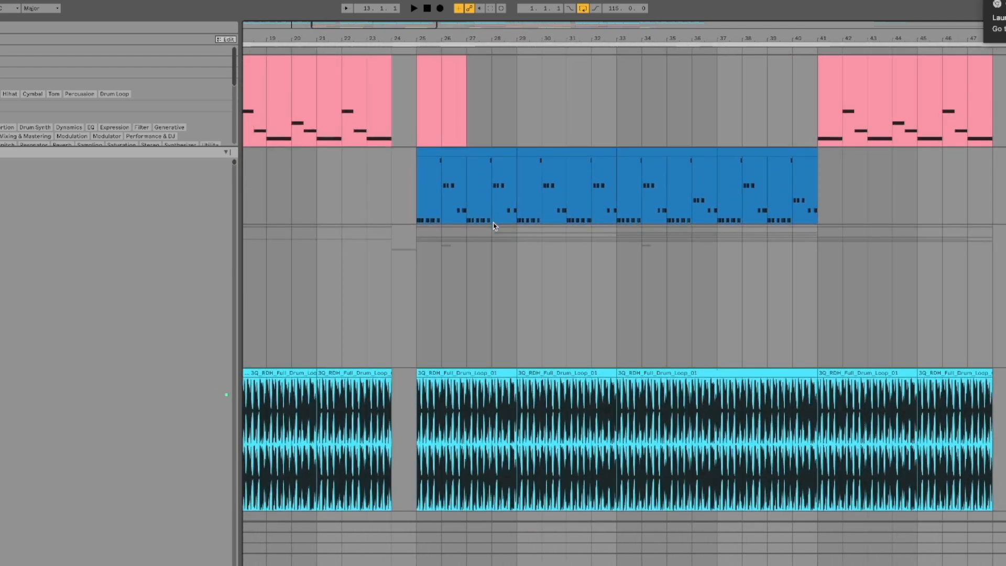
pyautogui.click(484, 372)
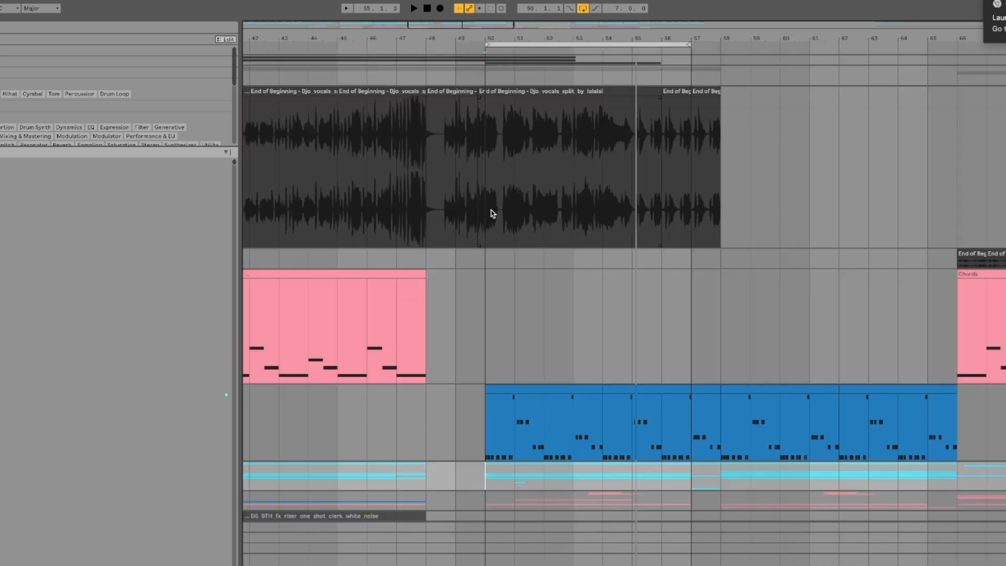
# Select the vocals from bar 50 to bar 57 and extend the loop to 8 bars, ending at bar 58.
pyautogui.moveTo(492, 212); pyautogui.dragTo(494, 119)
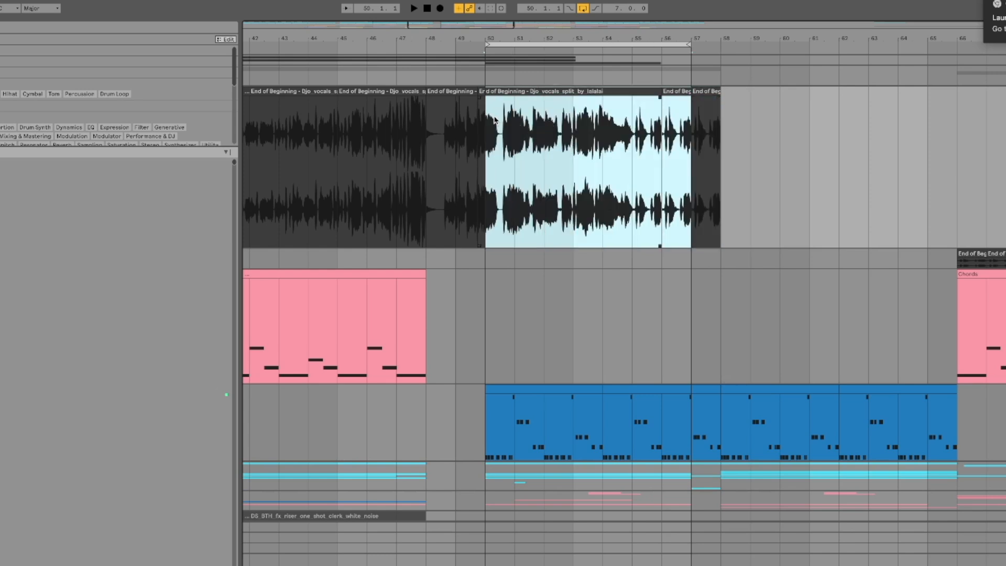
pyautogui.moveTo(694, 49); pyautogui.dragTo(727, 50)
pyautogui.scroll(-5, 644, 239)
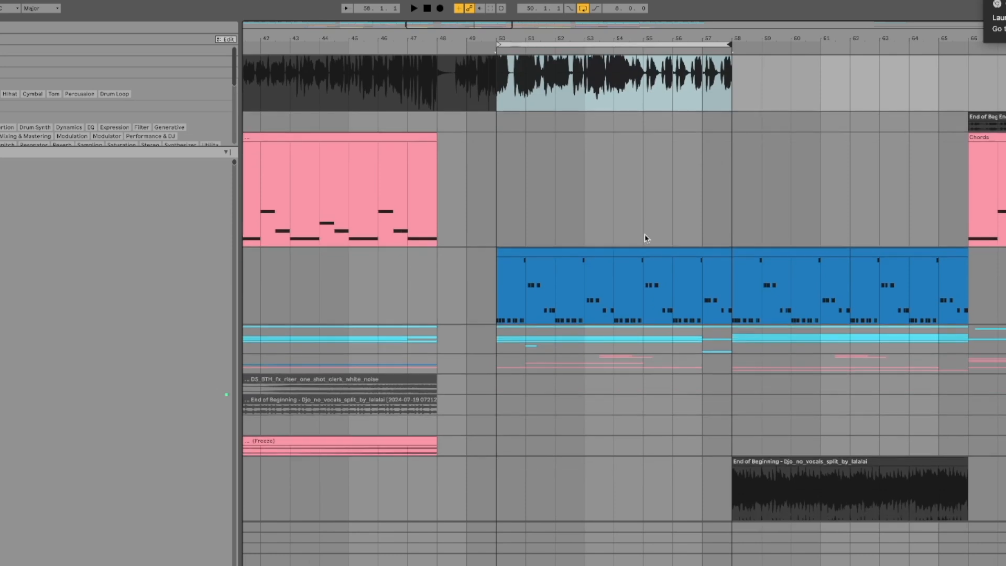
# Open the bass clip at bar 50 in an enlarged note editor and select all of its notes.
pyautogui.click(559, 251)
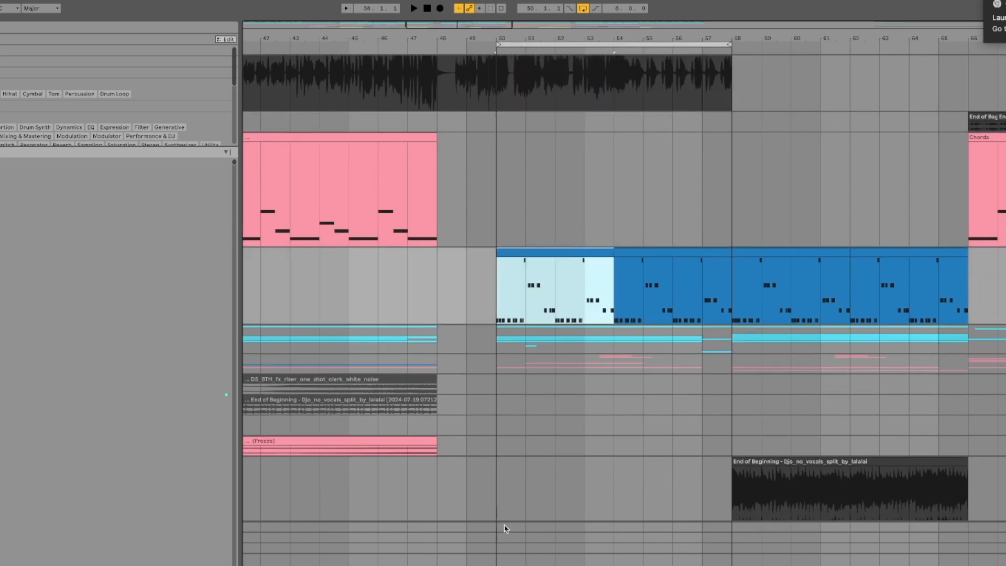
pyautogui.moveTo(468, 565); pyautogui.dragTo(468, 507)
pyautogui.scroll(2, 379, 553)
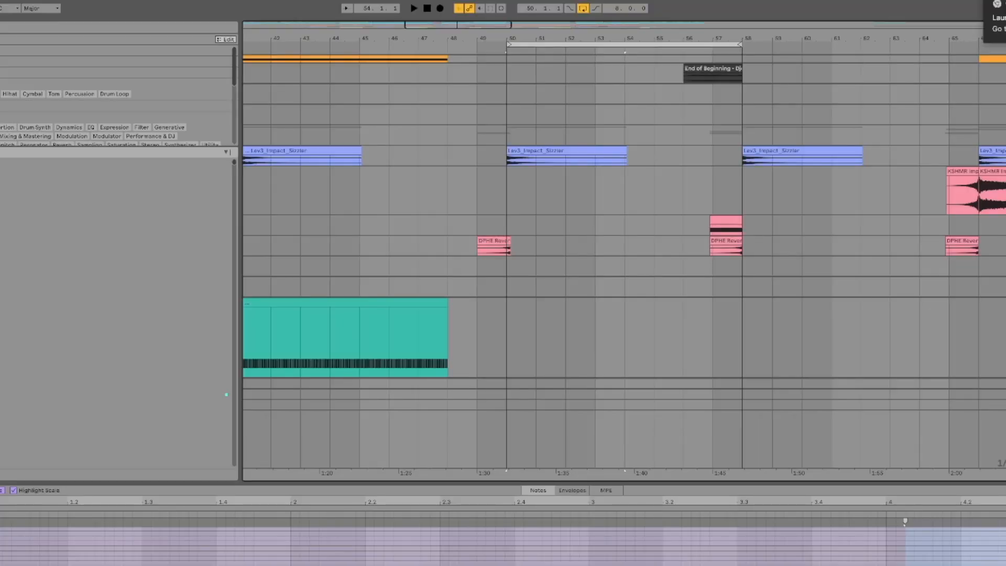
pyautogui.scroll(1, 265, 450)
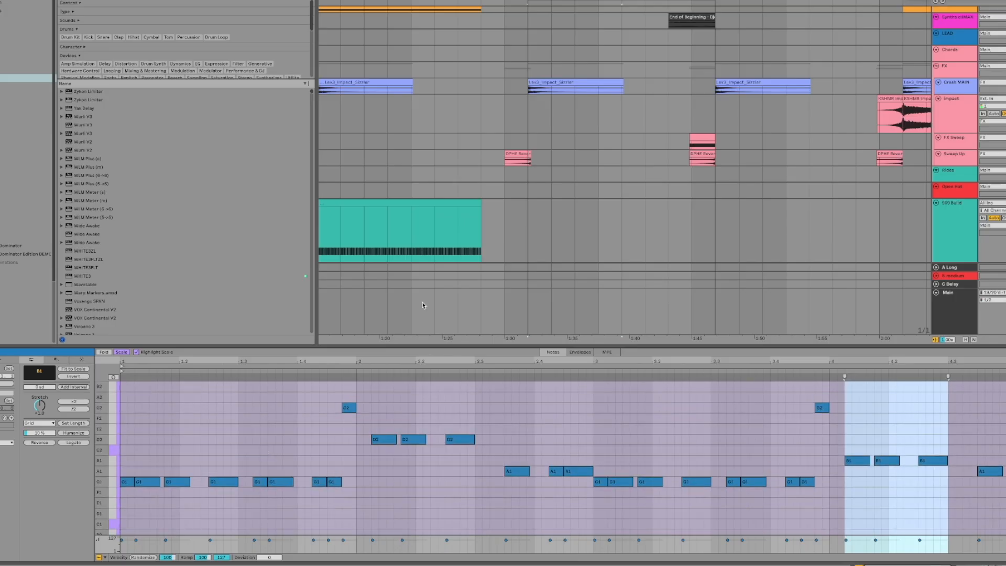
pyautogui.scroll(10, 668, 169)
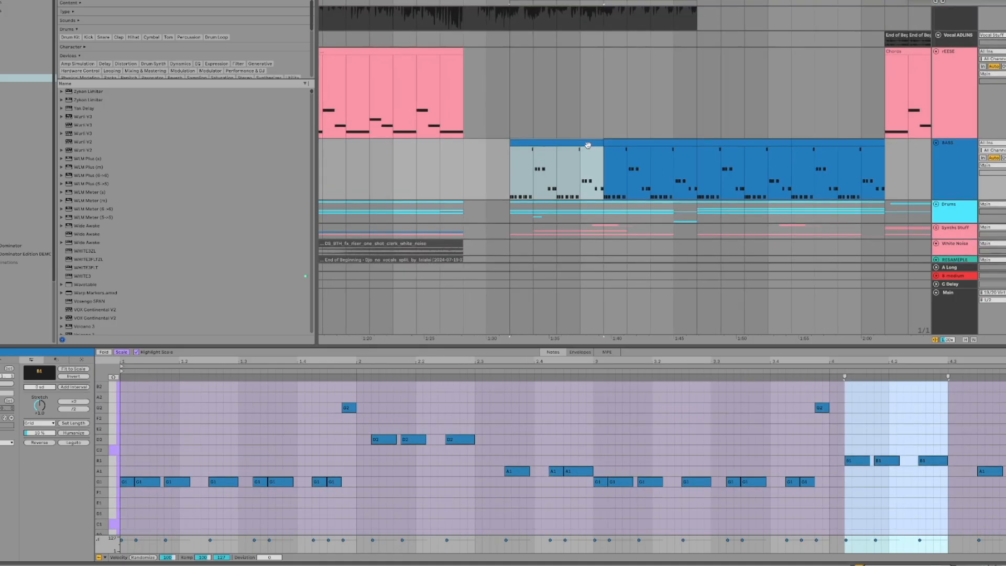
pyautogui.click(166, 476)
pyautogui.hotkey('ctrl', 'a')
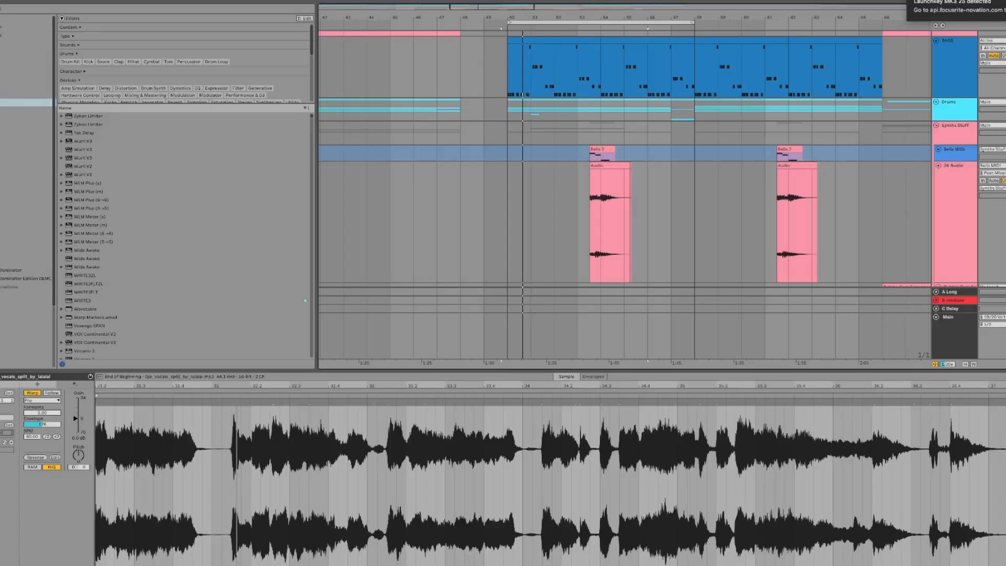
# Set the playback loop to the no-vocals clip on the MAIN CLIMAX track and inspect that track and clip.
pyautogui.click(595, 166)
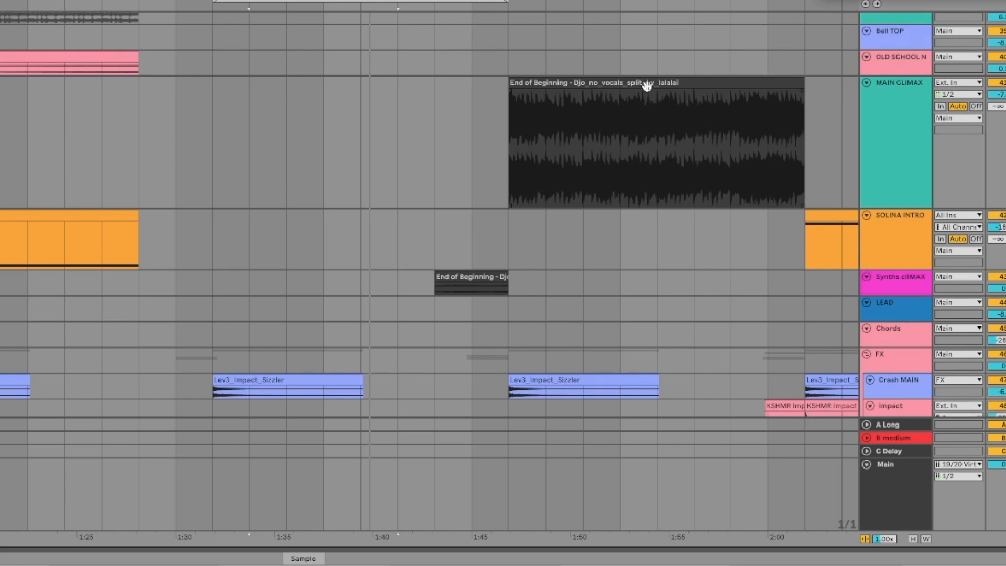
pyautogui.click(647, 86)
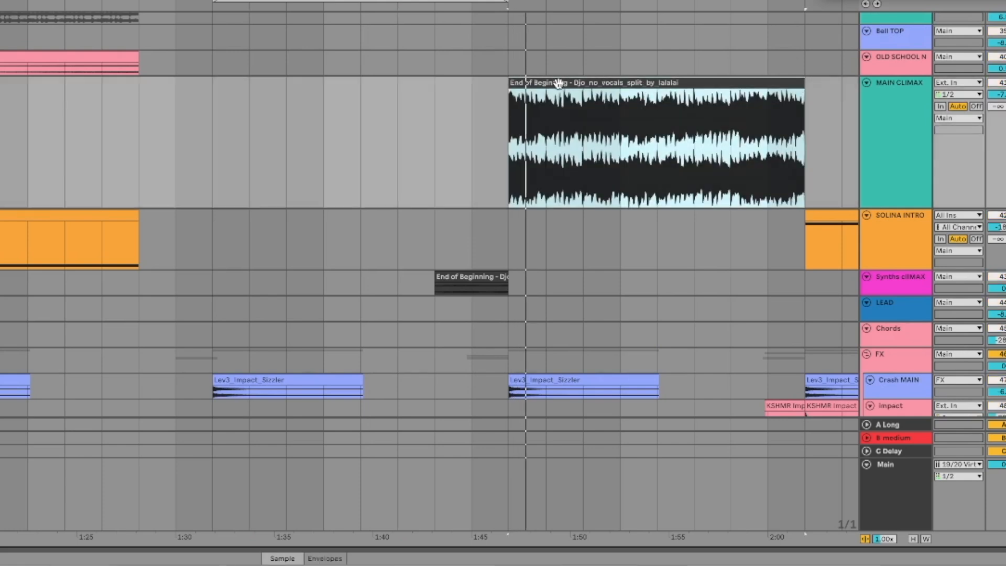
pyautogui.hotkey('ctrl', 'l')
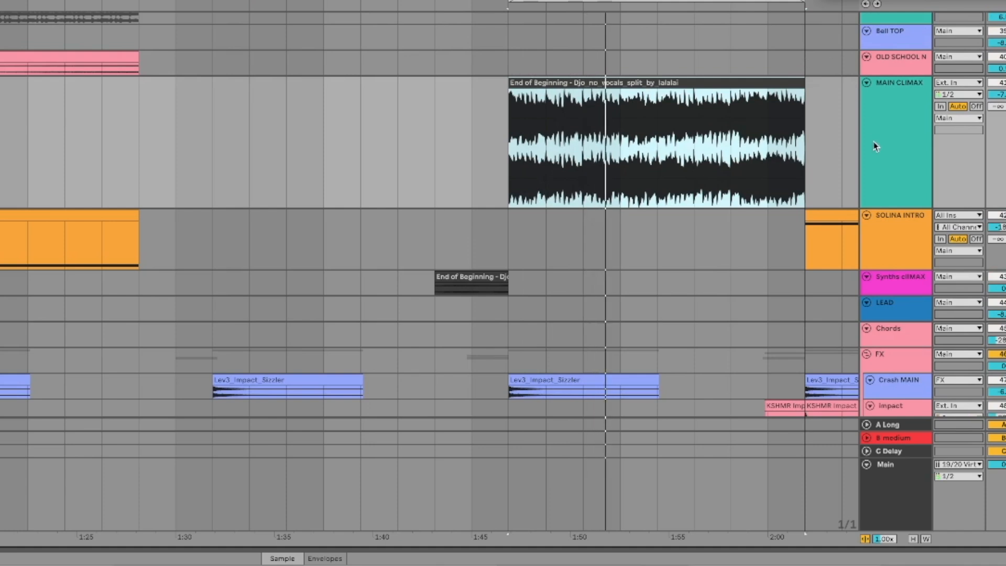
pyautogui.click(888, 140)
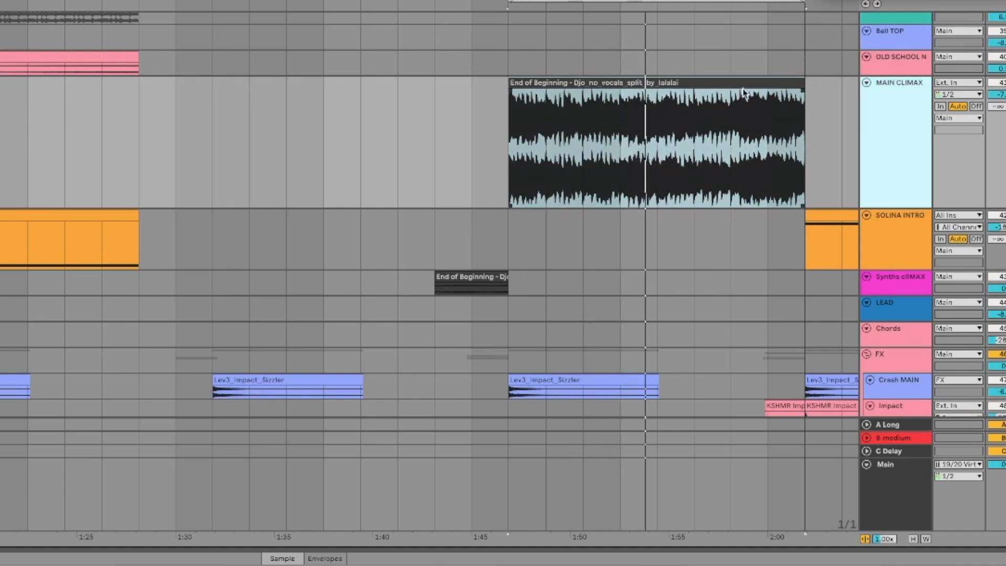
pyautogui.click(713, 80)
# Move the 8-bar playback loop back so that it starts at bar 49.
pyautogui.hscroll(-1, 435, 147)
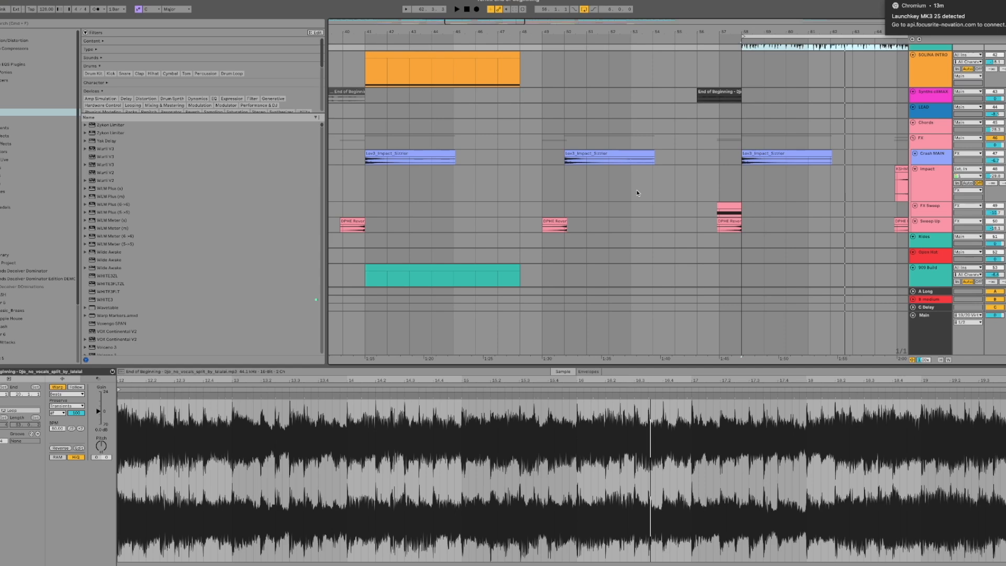
pyautogui.scroll(5, 637, 193)
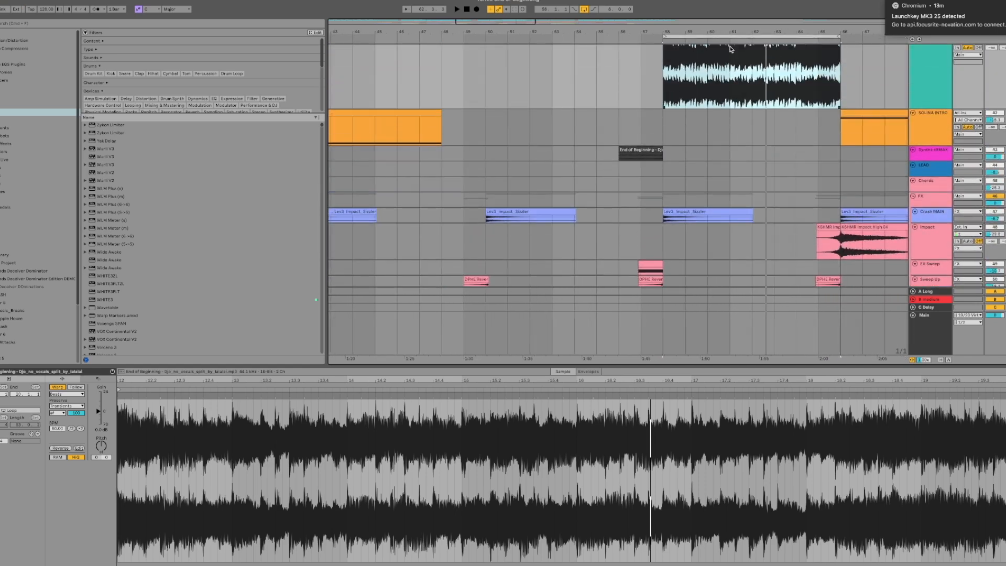
pyautogui.moveTo(729, 37); pyautogui.dragTo(552, 61)
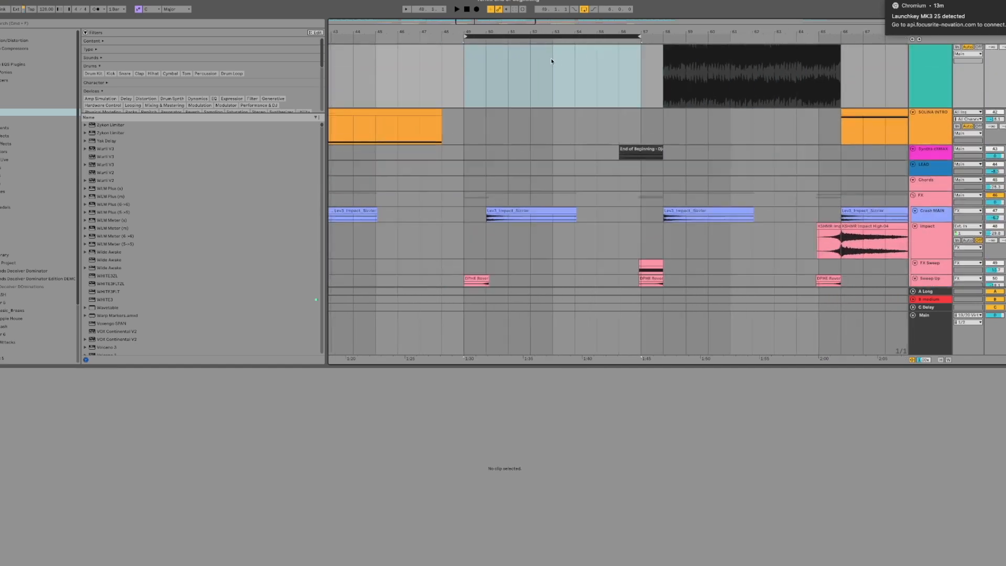
# Open the Chords clip at bar 50 in an enlarged note editor and view the track's Model 84 Polyphonic Synthesizer.
pyautogui.scroll(-10, 551, 61)
pyautogui.scroll(10, 551, 68)
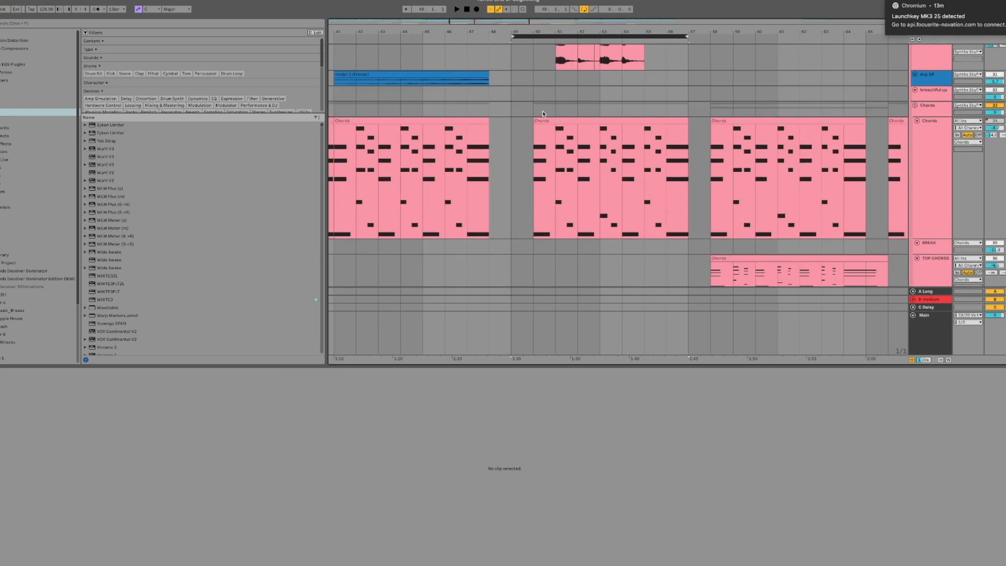
pyautogui.click(542, 121)
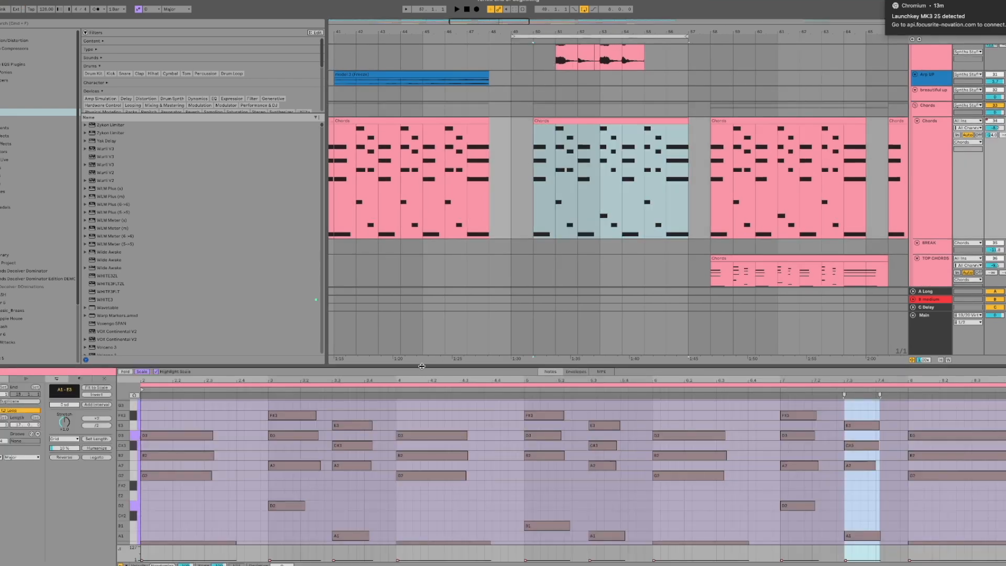
pyautogui.moveTo(421, 368); pyautogui.dragTo(430, 287)
pyautogui.click(932, 167)
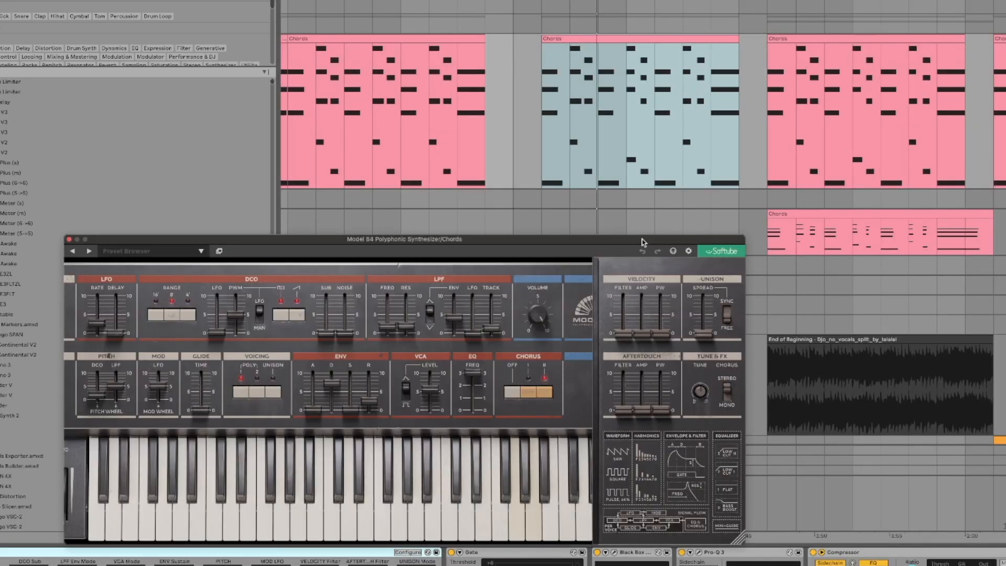
pyautogui.moveTo(643, 240); pyautogui.dragTo(683, 164)
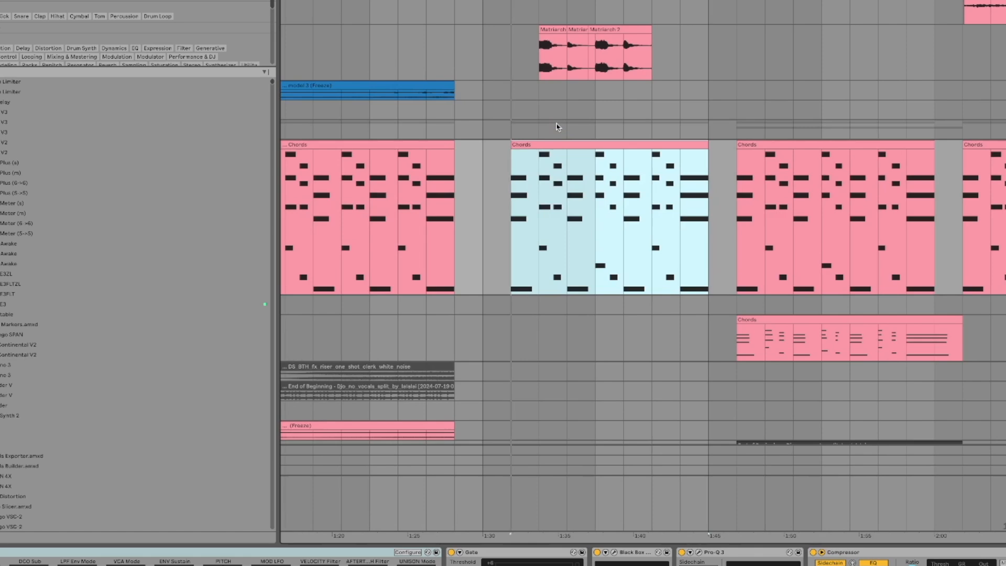
# Look through the chords, Matriarch, vocals, bass and bells clips around bars 50 to 58 during playback.
pyautogui.scroll(-3, 556, 127)
pyautogui.scroll(3, 556, 127)
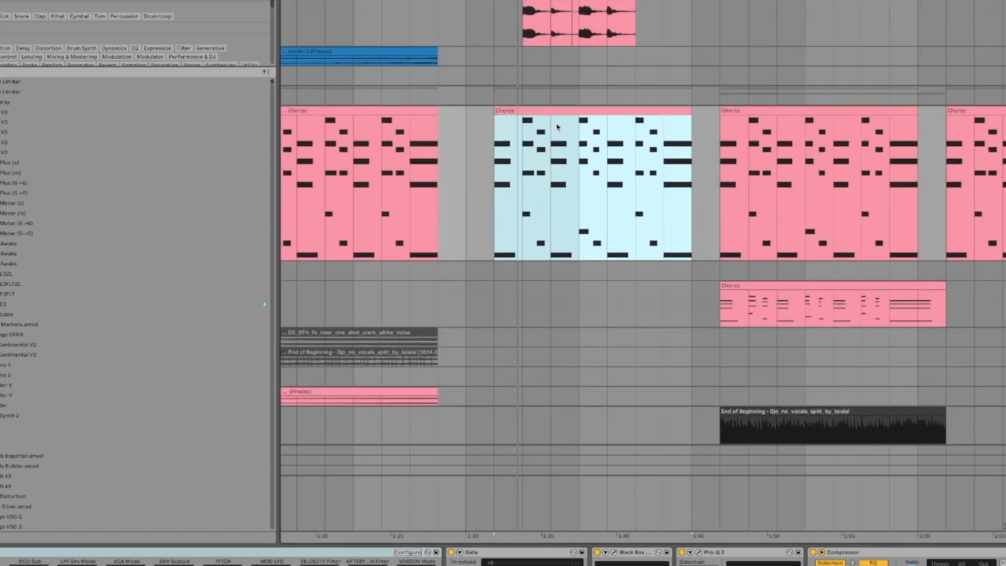
pyautogui.scroll(5, 557, 127)
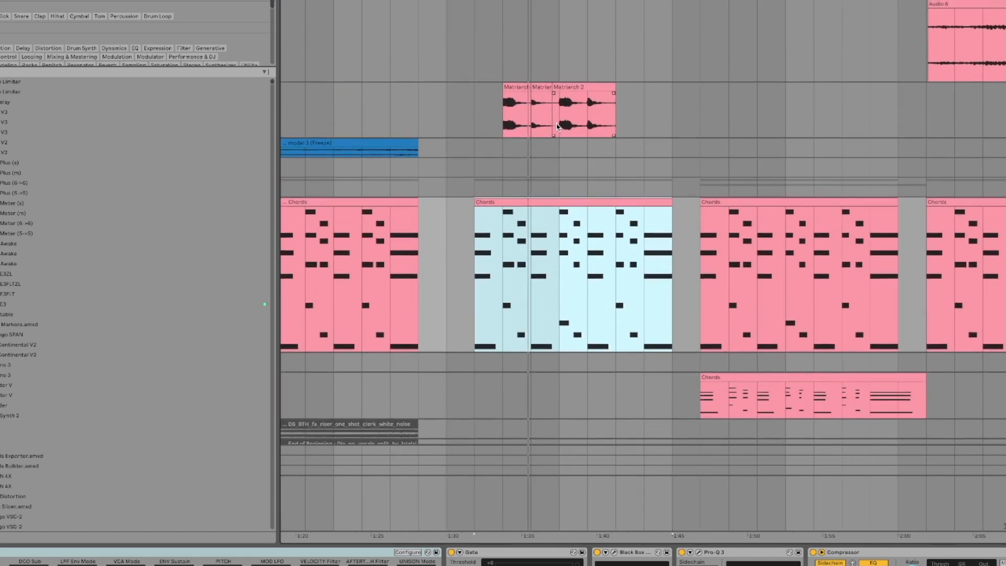
pyautogui.scroll(10, 555, 126)
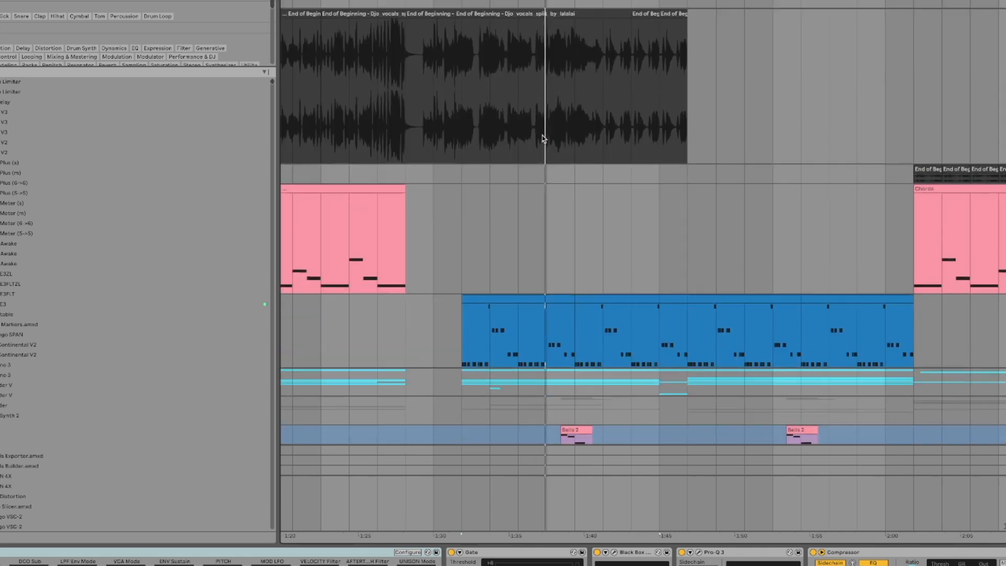
pyautogui.scroll(-15, 543, 138)
pyautogui.scroll(2, 543, 139)
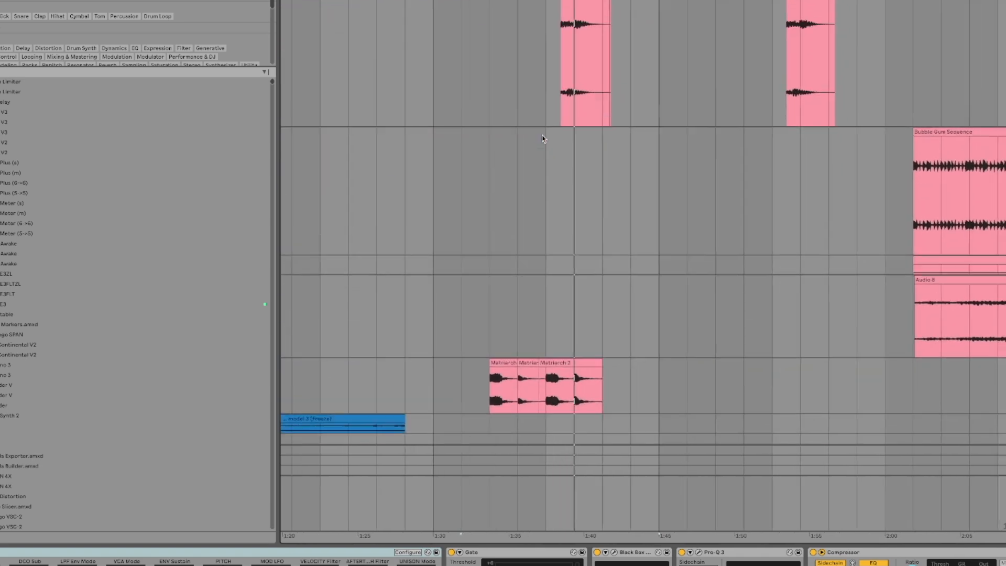
pyautogui.scroll(-4, 542, 138)
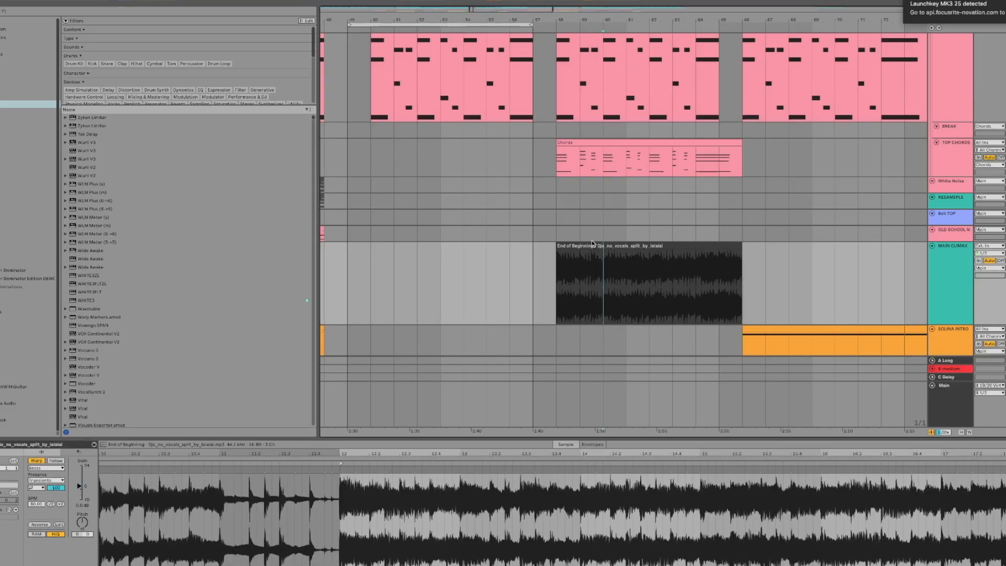
# Loop the no-vocals clip from bar 58 to bar 66 and show the effects chain of the MAIN CLIMAX track.
pyautogui.click(589, 246)
pyautogui.press('super+l')
pyautogui.scroll(-1, 613, 183)
pyautogui.hscroll(-1, 613, 183)
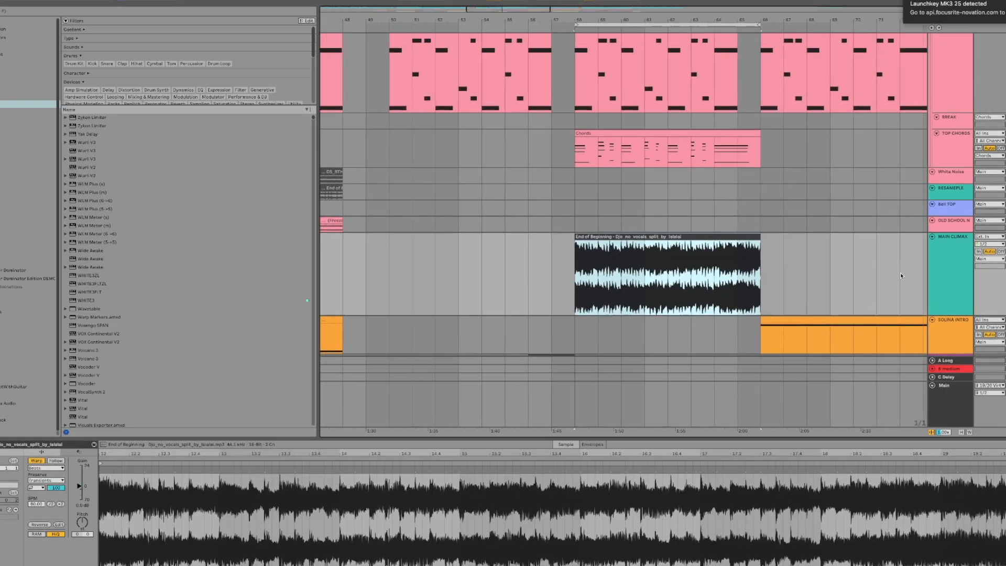
pyautogui.scroll(2, 900, 272)
pyautogui.hscroll(1, 900, 273)
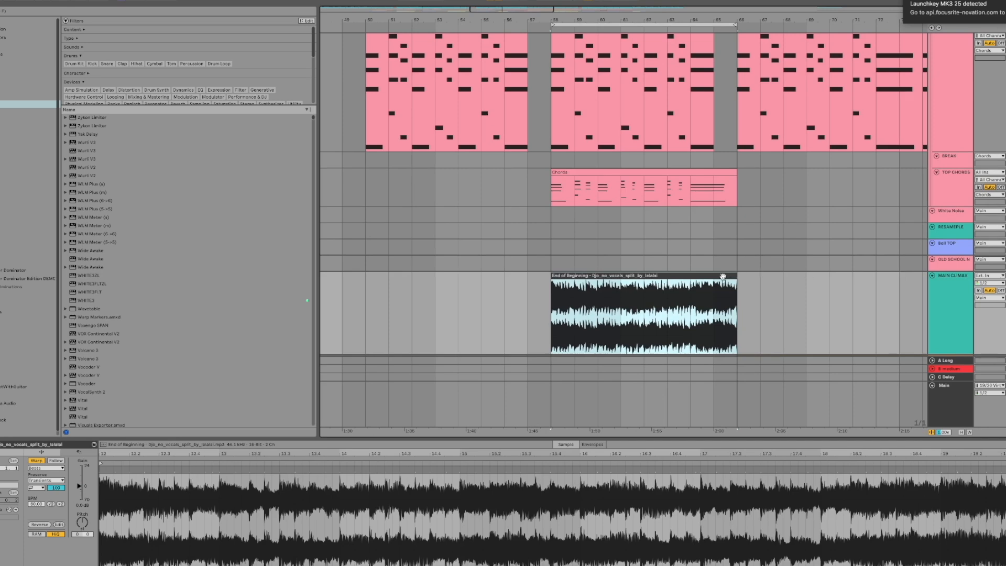
pyautogui.click(964, 316)
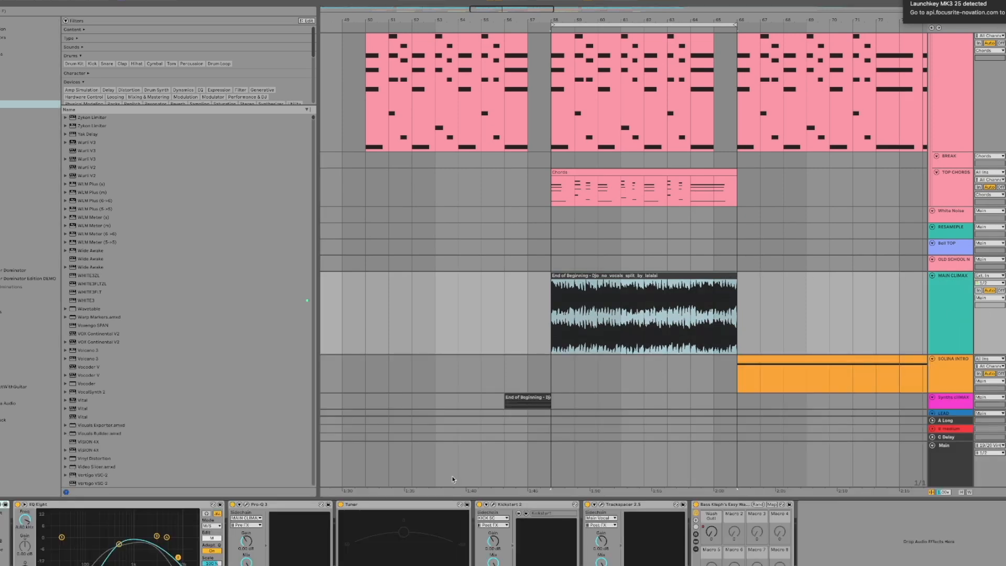
# Bypass the MAIN CLIMAX effects, including EQ Eight and the final macro rack, and play the no-vocals clip unprocessed.
pyautogui.click(67, 507)
pyautogui.click(707, 506)
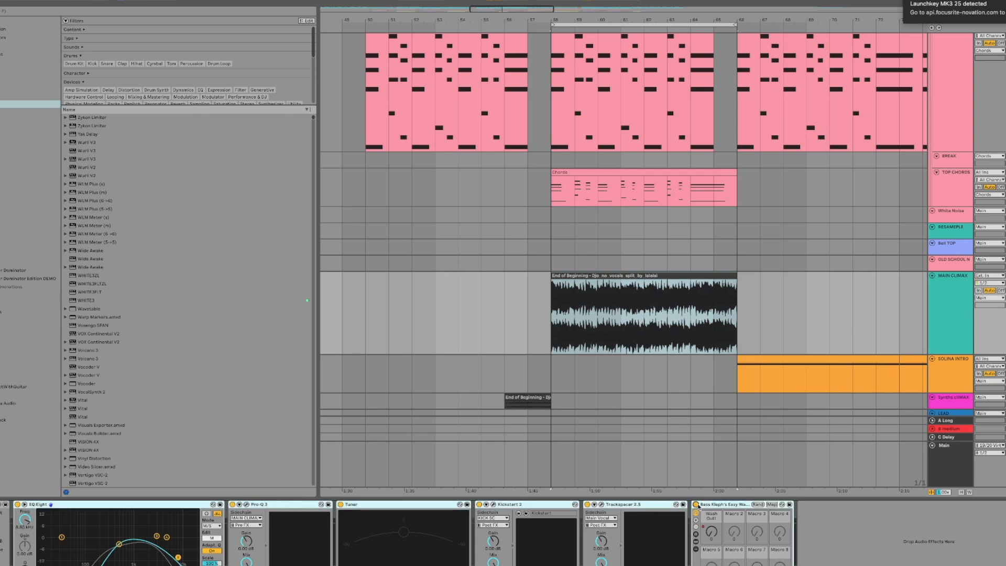
pyautogui.click(609, 281)
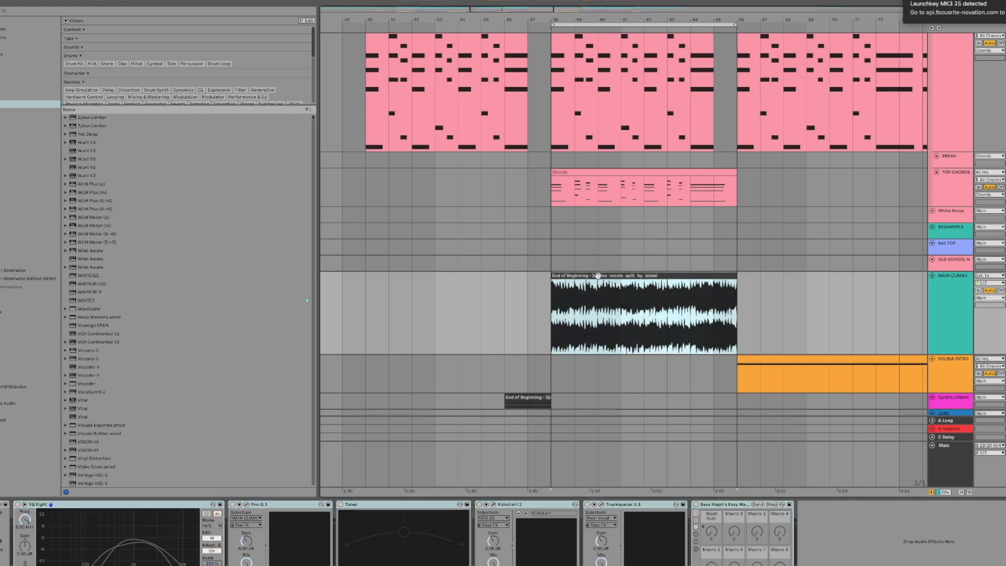
pyautogui.press('space')
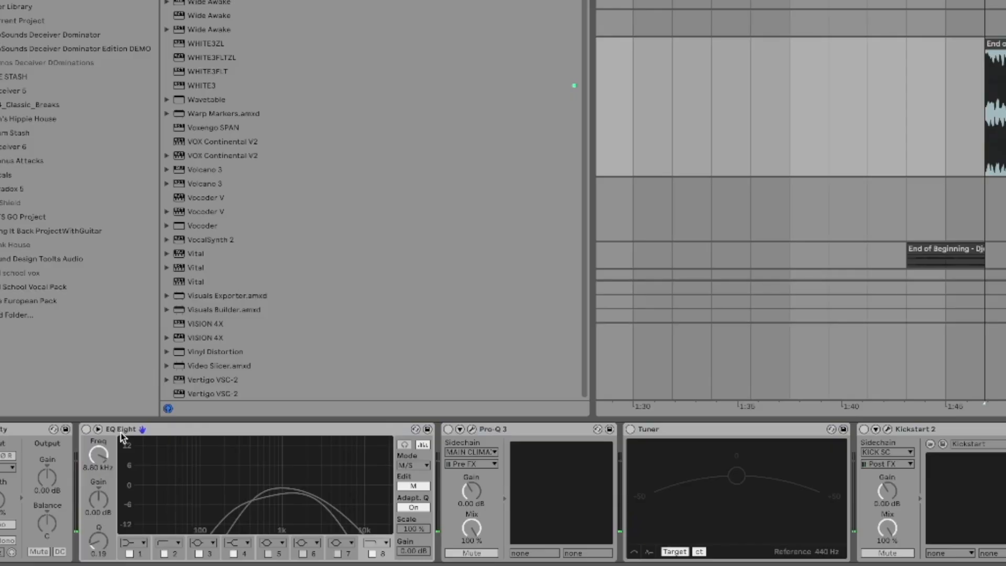
# Re-enable EQ Eight and compare its Stereo, L/R and M/S modes, finishing in M/S with the side channel open for editing.
pyautogui.click(86, 429)
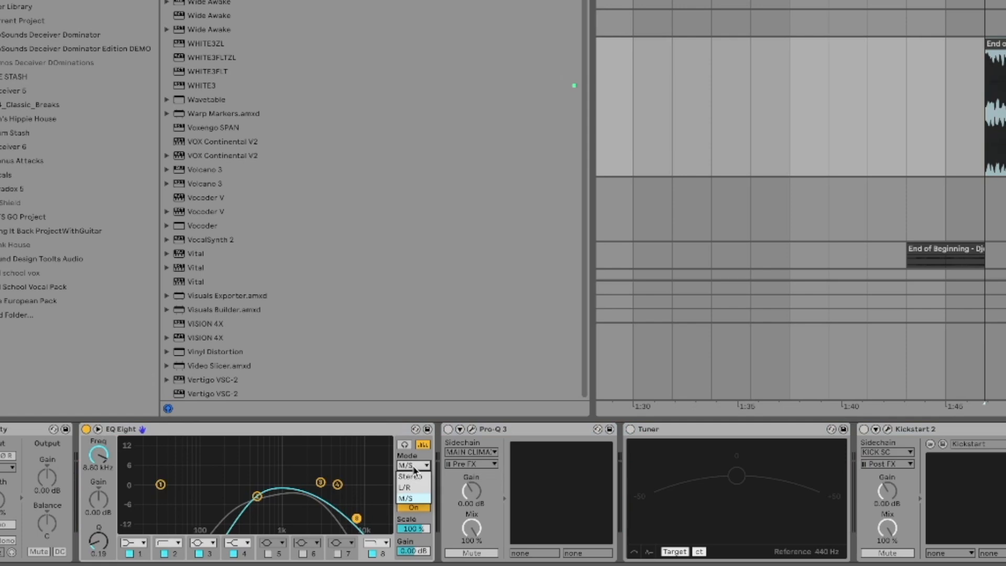
pyautogui.click(414, 466)
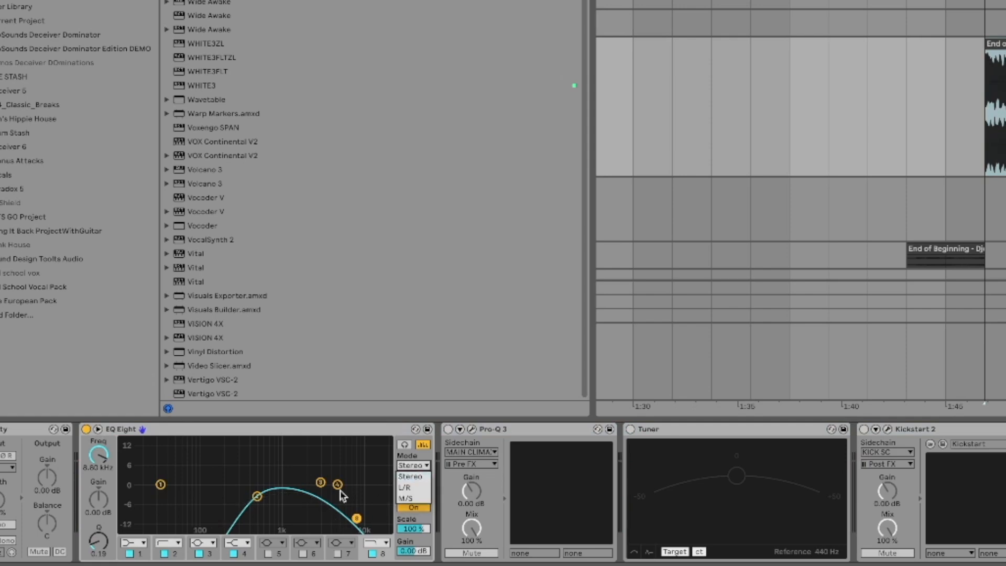
pyautogui.click(406, 499)
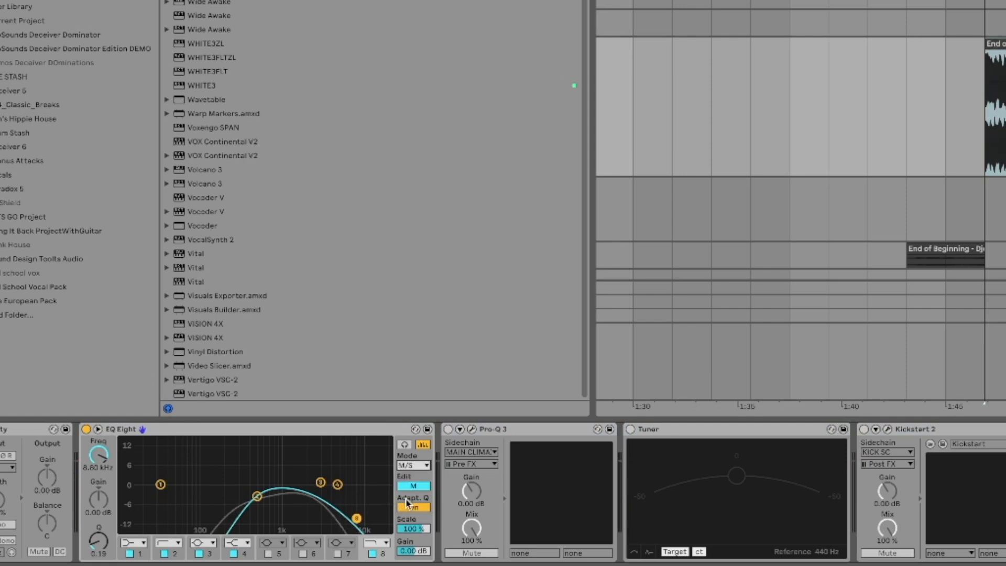
pyautogui.click(413, 465)
pyautogui.click(415, 487)
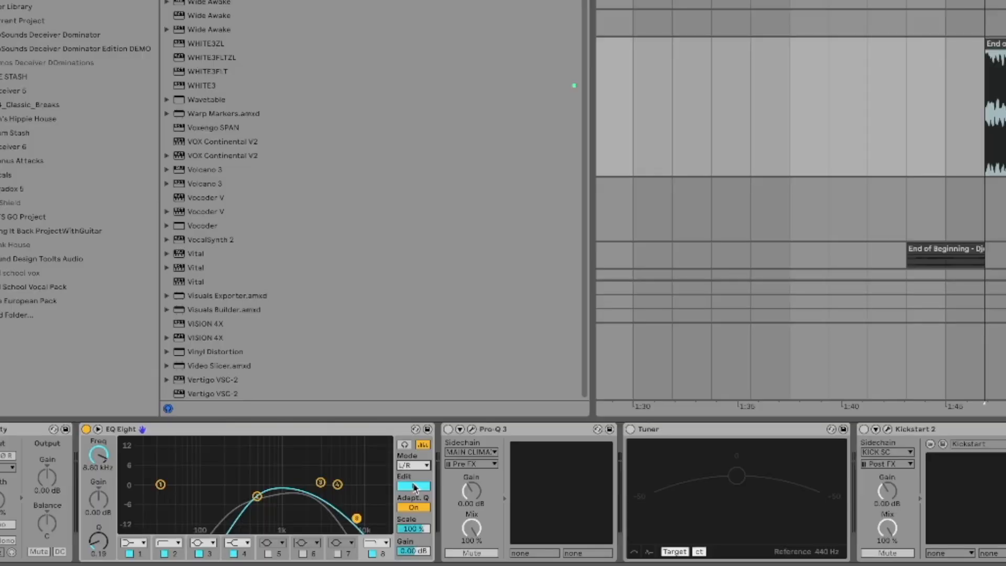
pyautogui.click(413, 486)
pyautogui.click(415, 466)
pyautogui.click(406, 498)
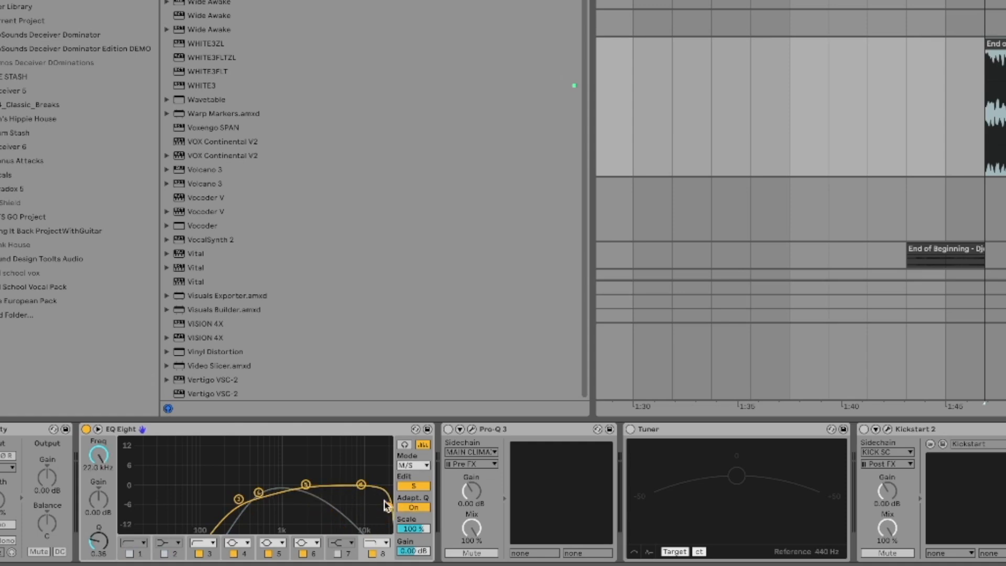
# Try EQ Eight's side high cut at 150 Hz and play the mid channel opened up from 30.3 Hz to 22 kHz.
pyautogui.moveTo(383, 506); pyautogui.dragTo(216, 492)
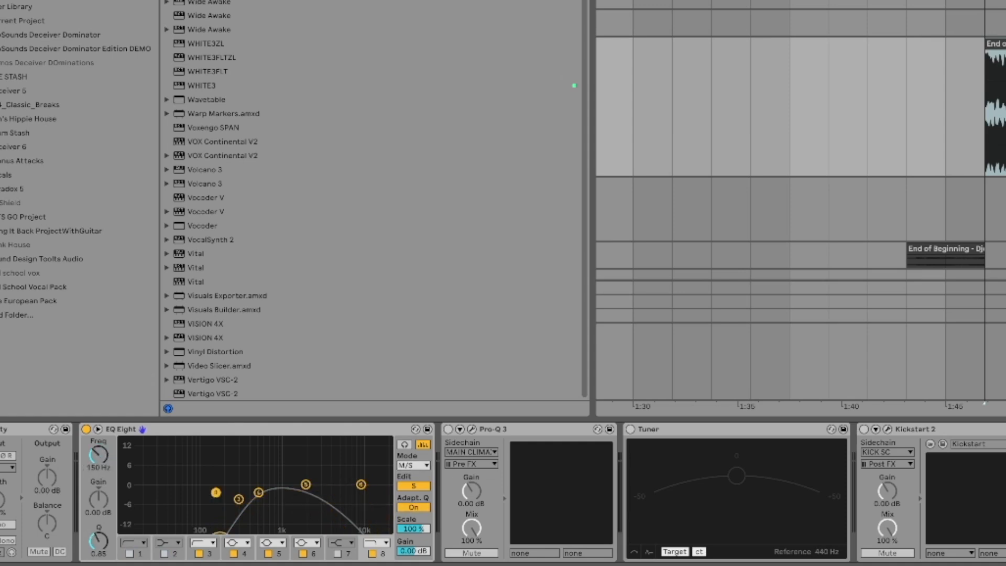
pyautogui.click(414, 486)
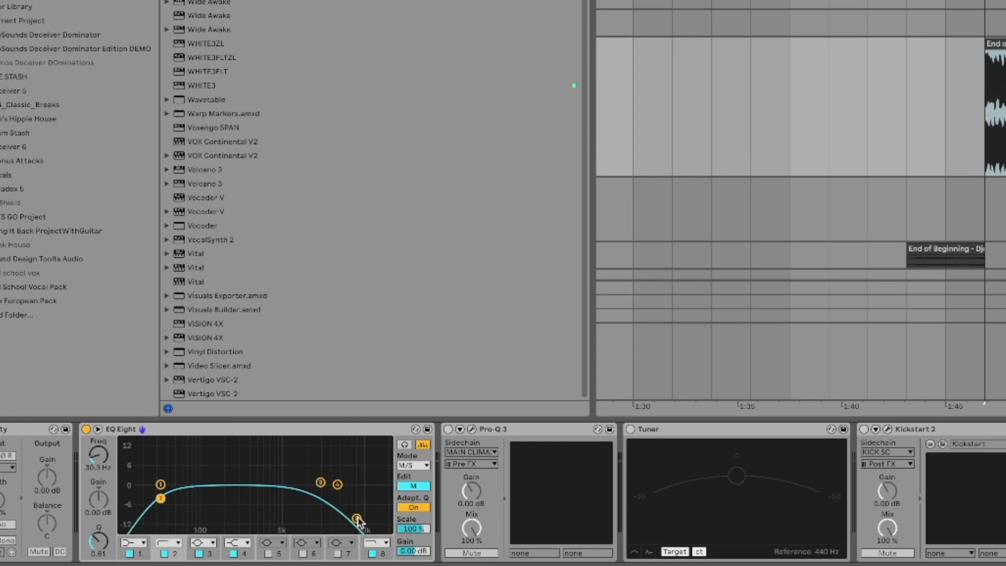
pyautogui.moveTo(358, 520); pyautogui.dragTo(387, 507)
pyautogui.press('space')
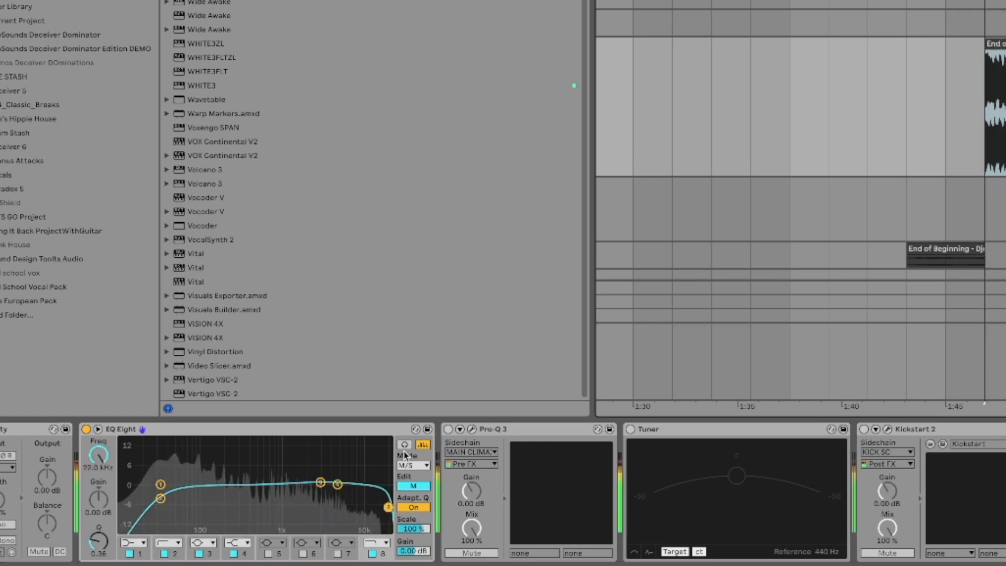
pyautogui.press('space')
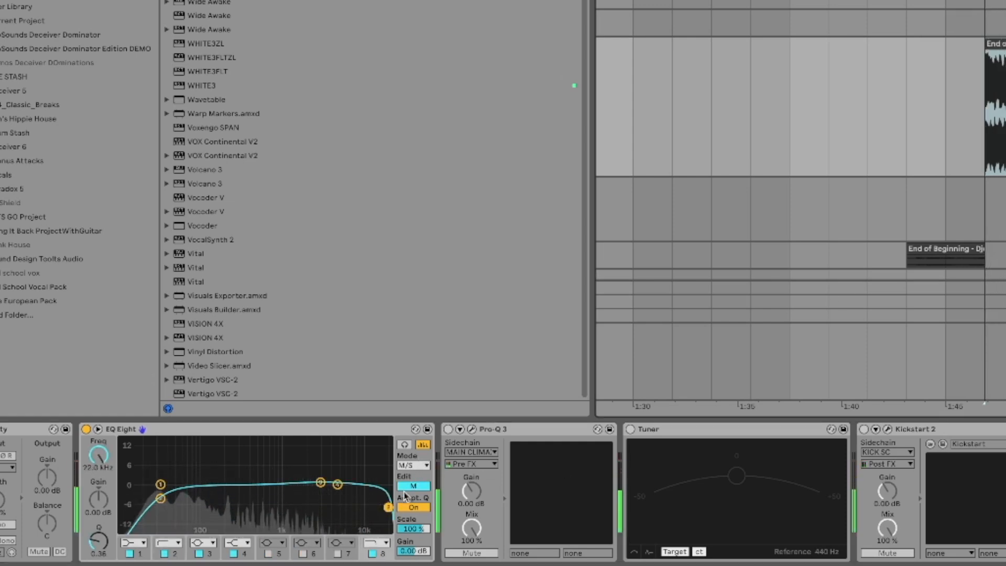
# Try the side channel's 22 kHz high cut with Q at 0.24 and lower its low-cut frequency during playback.
pyautogui.moveTo(388, 508)
pyautogui.mouseDown()
pyautogui.moveTo(121, 529)
pyautogui.moveTo(388, 514)
pyautogui.mouseUp()
pyautogui.click(411, 486)
pyautogui.press('space')
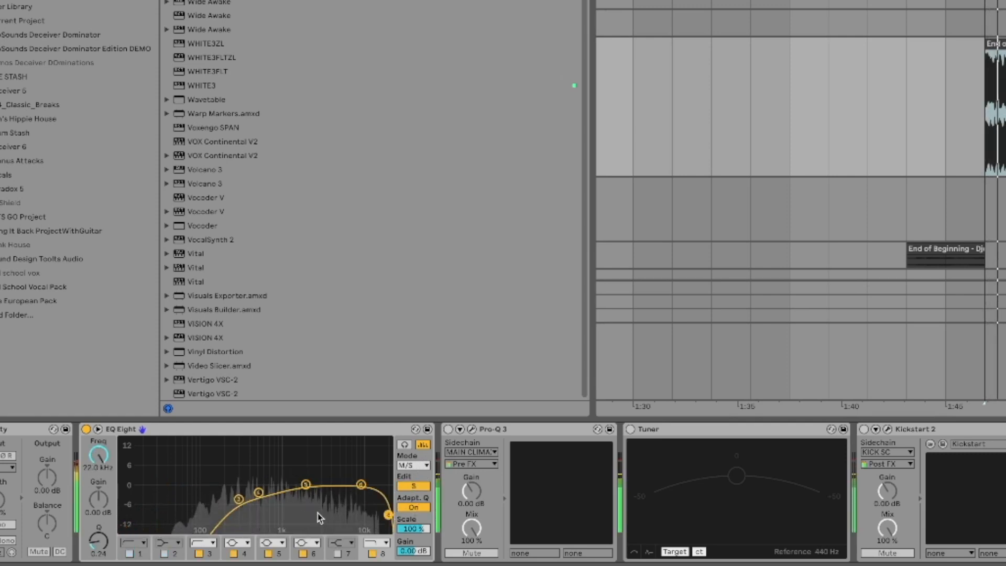
pyautogui.moveTo(239, 500); pyautogui.dragTo(159, 490)
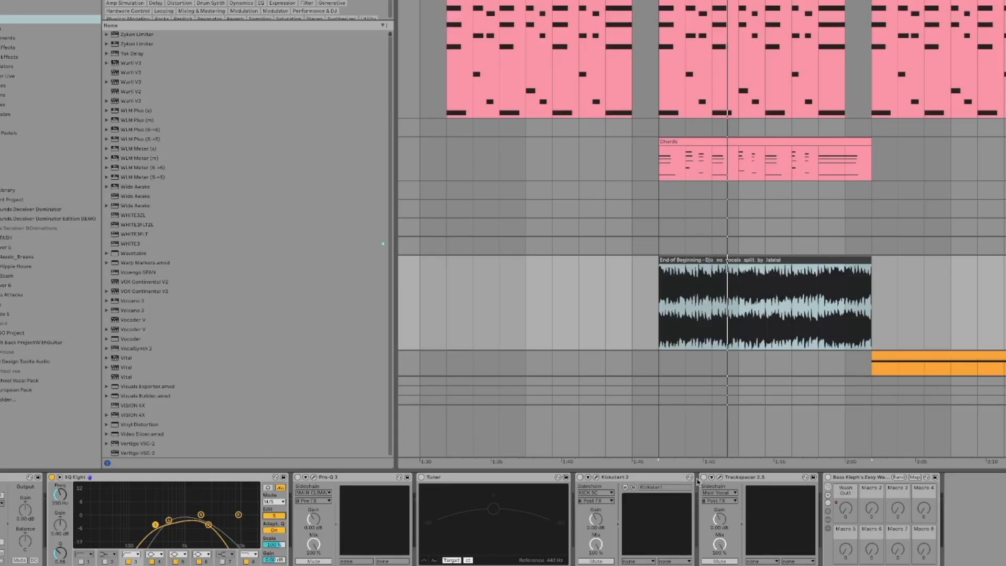
# Enable Trackspacer 2.5 on MAIN CLIMAX and loop the Main Vocal clip from bar 91 to bar 99.
pyautogui.click(704, 477)
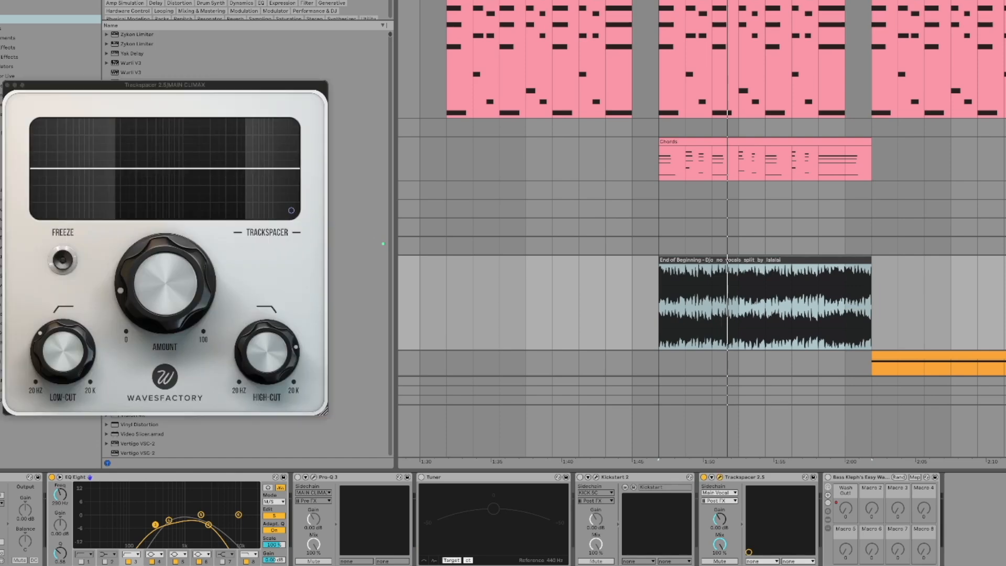
pyautogui.scroll(10, 914, 282)
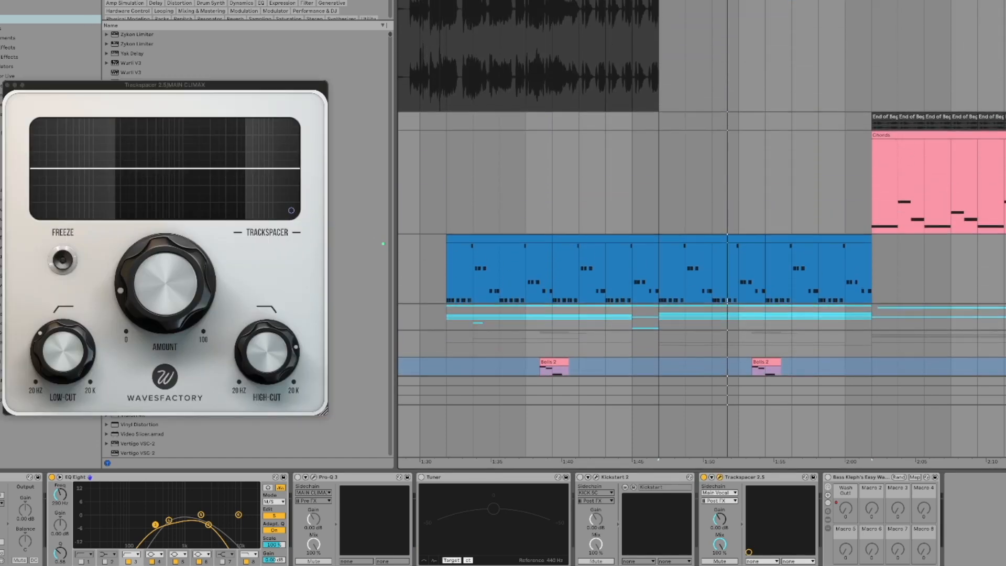
pyautogui.hscroll(10, 777, 61)
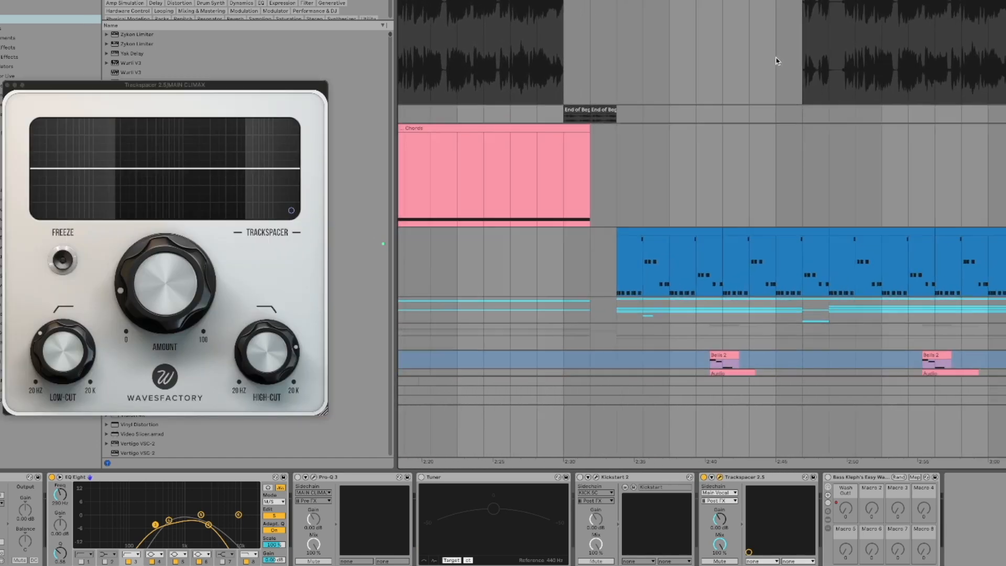
pyautogui.hscroll(3, 778, 62)
pyautogui.click(706, 52)
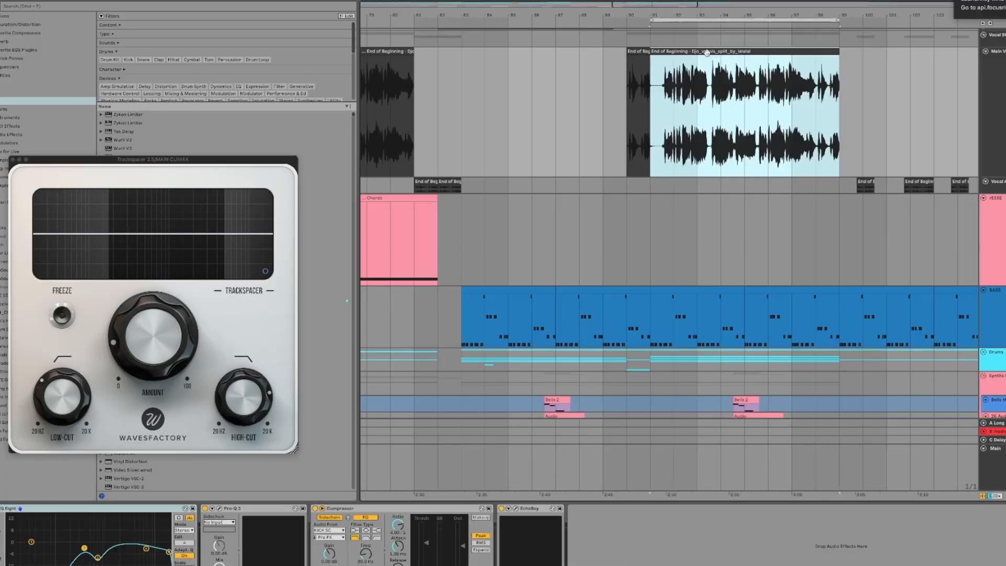
# Look through the chords, Main Vocal and no-vocals clips in the section from bar 83 to bar 99.
pyautogui.scroll(-10, 706, 52)
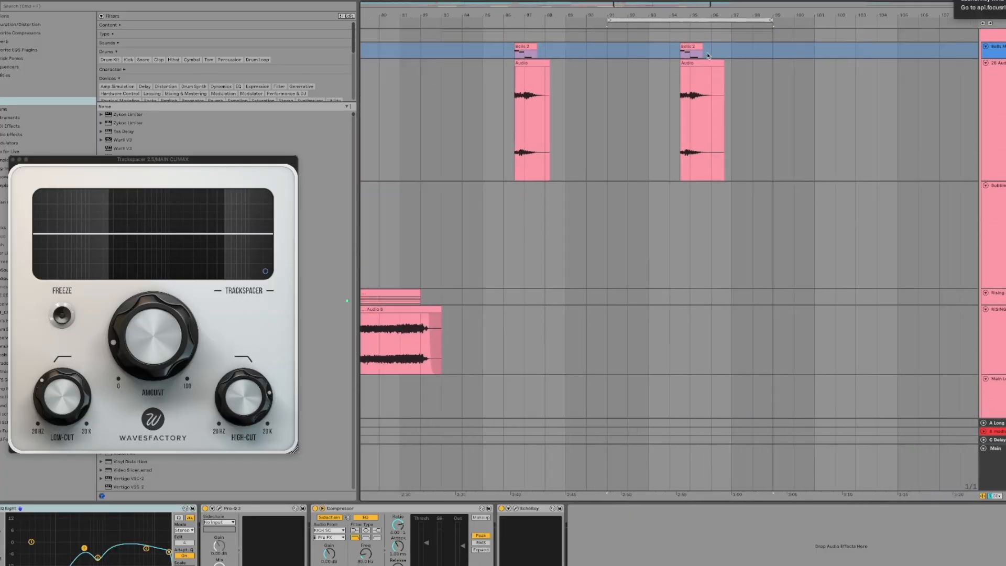
pyautogui.scroll(-5, 707, 56)
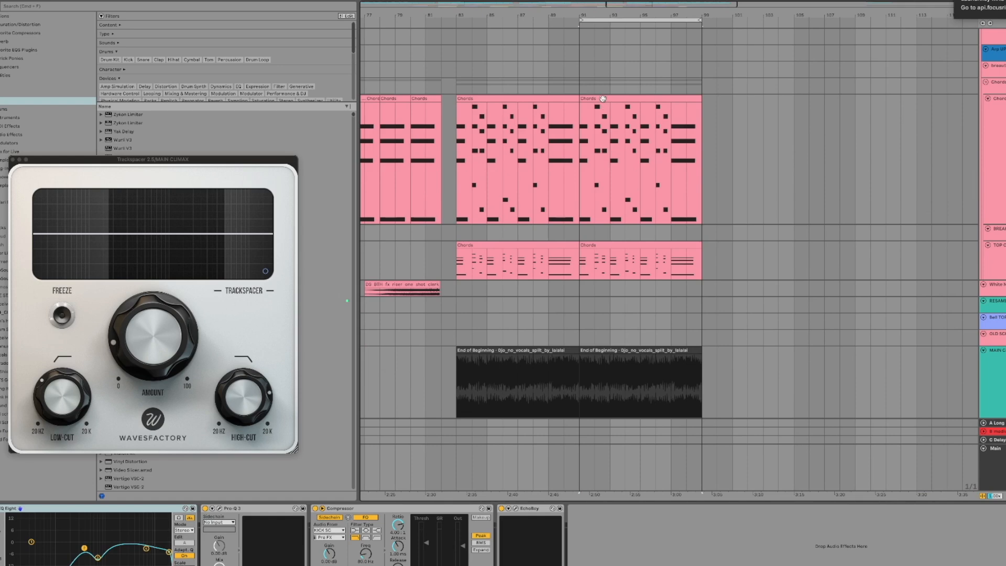
pyautogui.click(603, 99)
pyautogui.scroll(10, 603, 100)
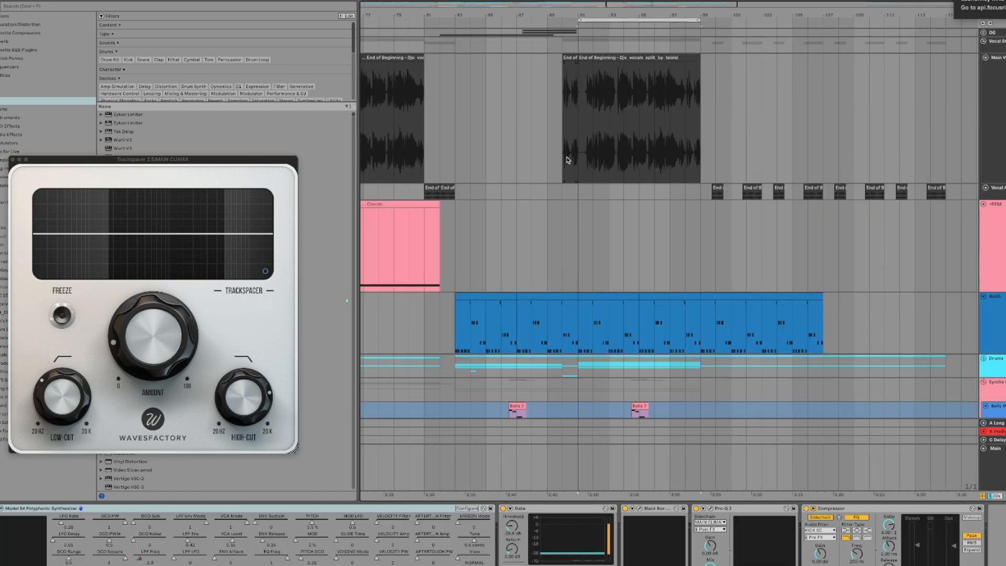
pyautogui.click(571, 157)
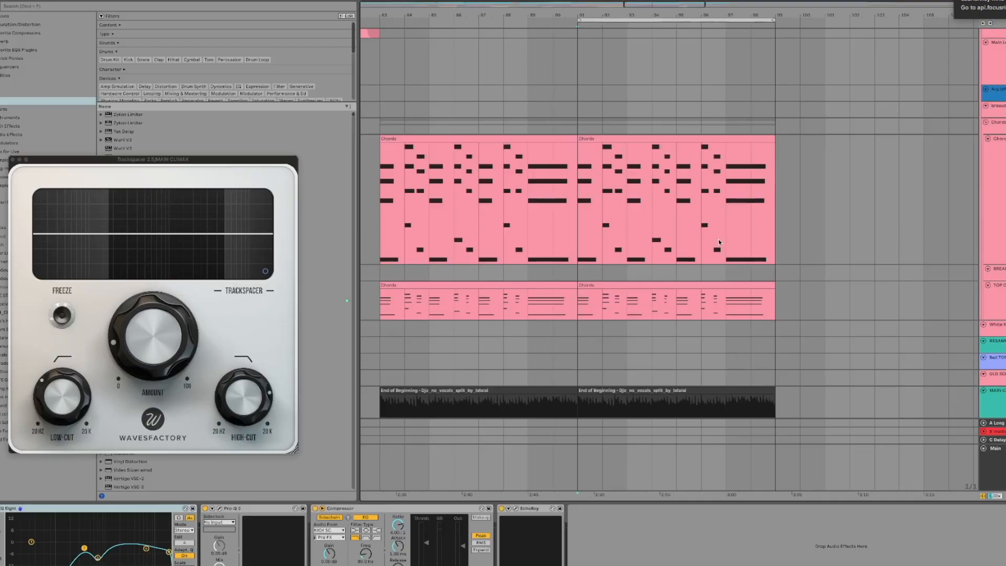
pyautogui.scroll(-5, 719, 241)
pyautogui.scroll(3, 719, 241)
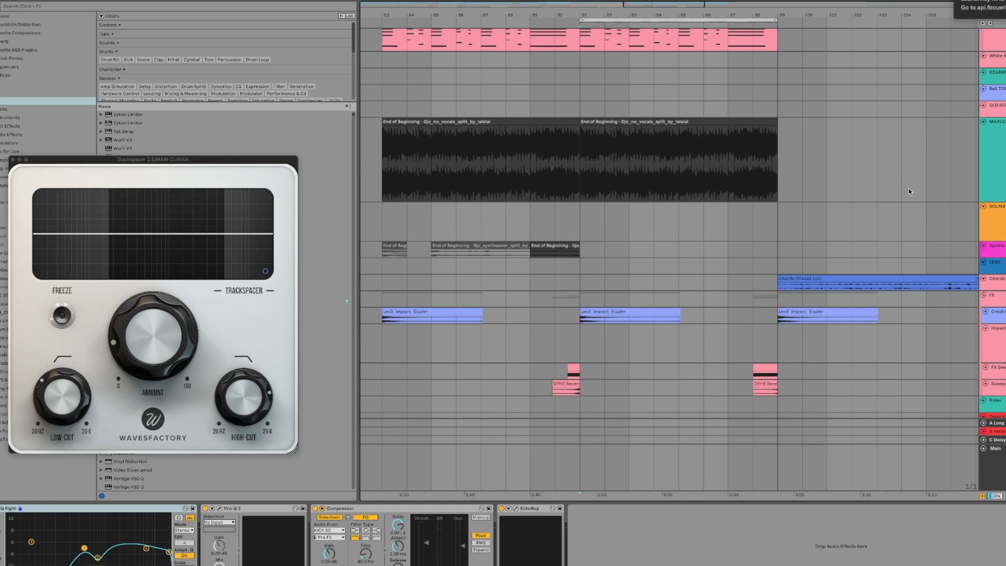
# Show the MAIN CLIMAX effects, inspect Trackspacer's sidechain source list and move the plugin window over the arrangement.
pyautogui.click(971, 175)
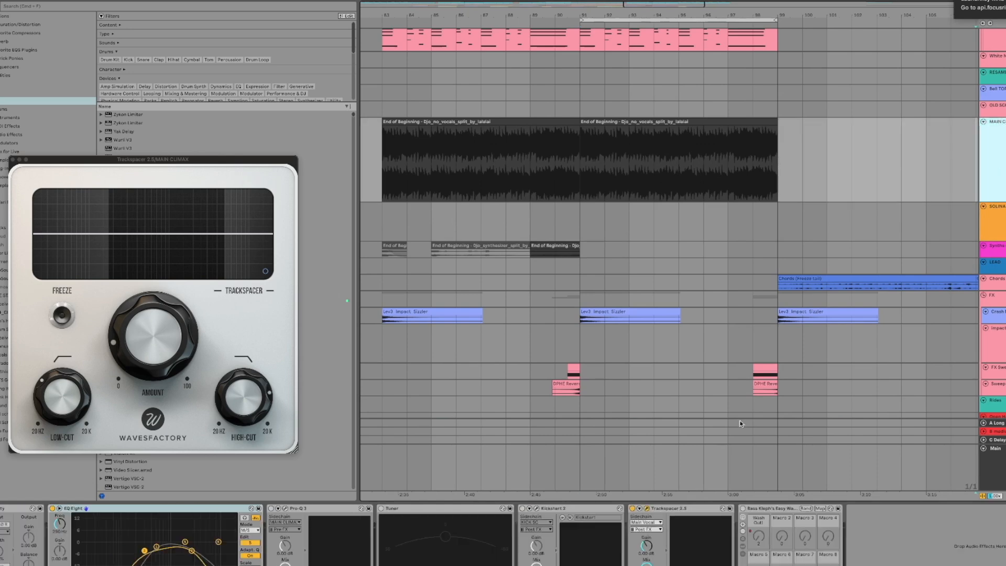
pyautogui.click(644, 522)
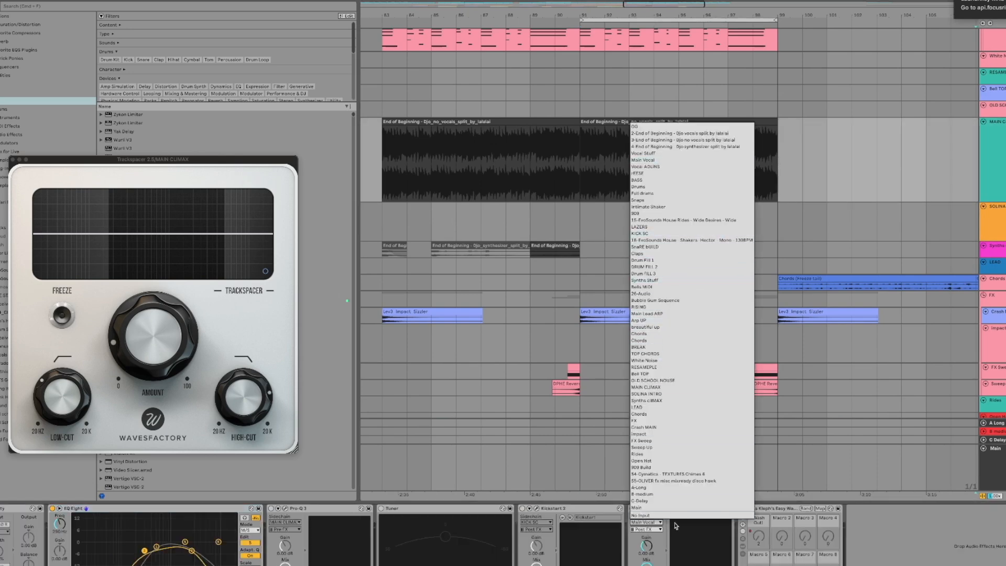
pyautogui.click(633, 544)
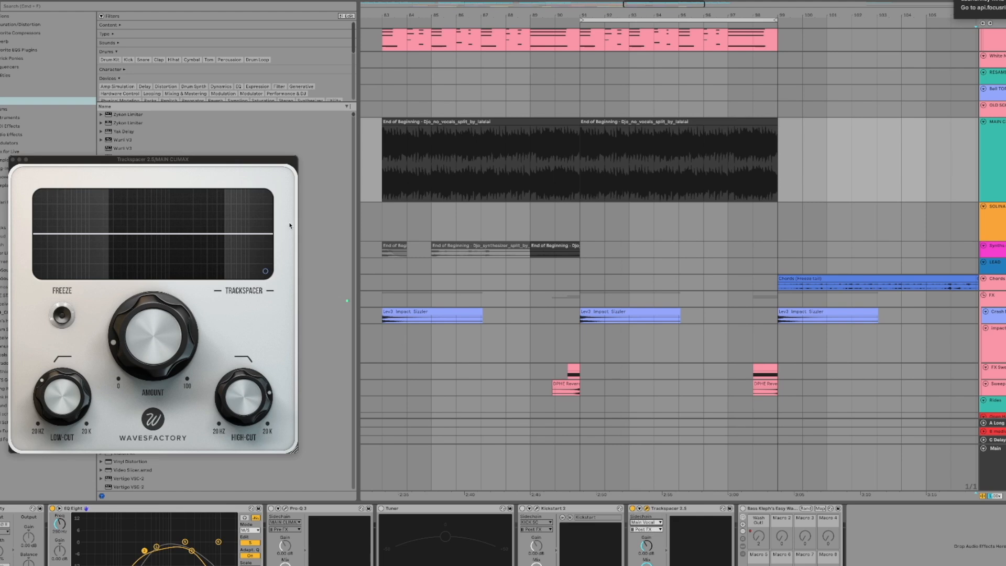
pyautogui.moveTo(214, 160); pyautogui.dragTo(556, 172)
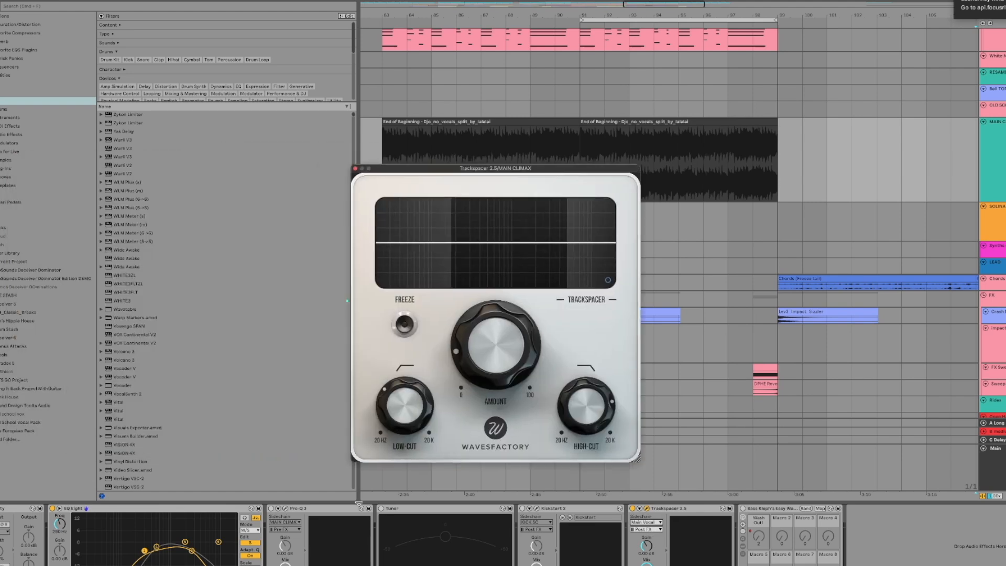
# Adjust Trackspacer's low-cut, set its high-cut to 3.75 kHz and bring the ducking amount to 41.3 % during playback.
pyautogui.moveTo(413, 410)
pyautogui.mouseDown()
pyautogui.moveTo(412, 438)
pyautogui.moveTo(411, 422)
pyautogui.mouseUp()
pyautogui.moveTo(567, 411)
pyautogui.mouseDown()
pyautogui.moveTo(562, 436)
pyautogui.moveTo(571, 423)
pyautogui.mouseUp()
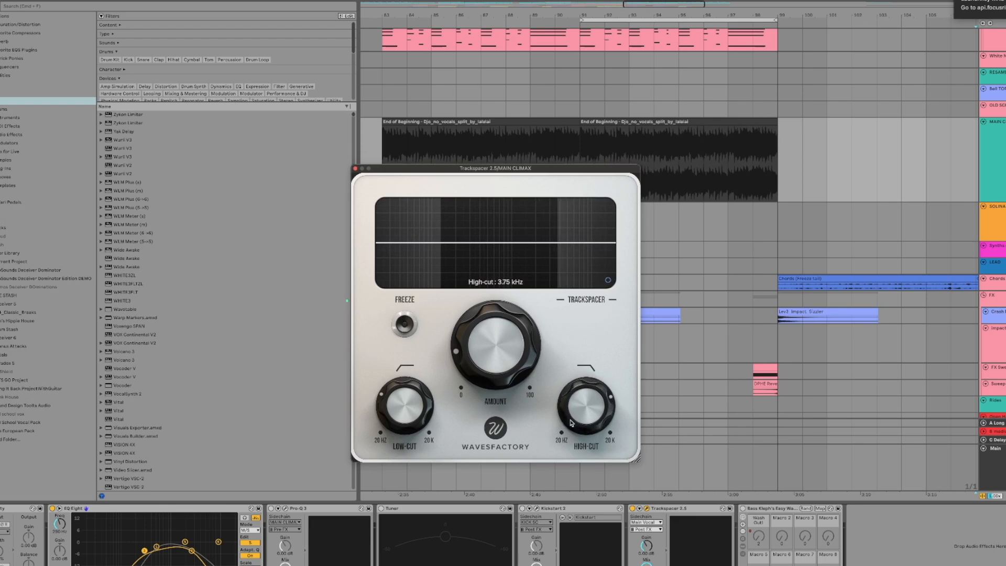
pyautogui.click(607, 282)
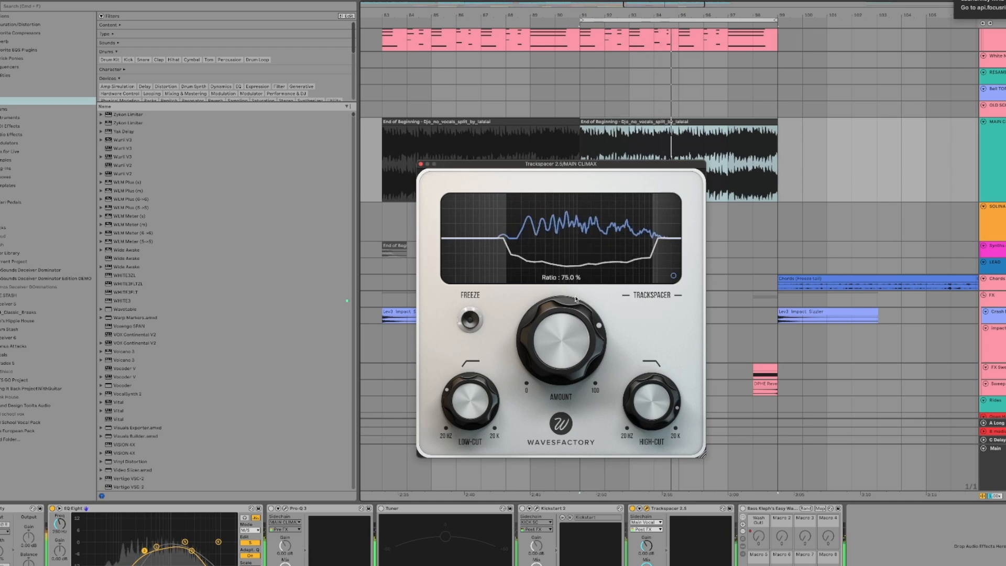
pyautogui.moveTo(550, 308); pyautogui.dragTo(553, 357)
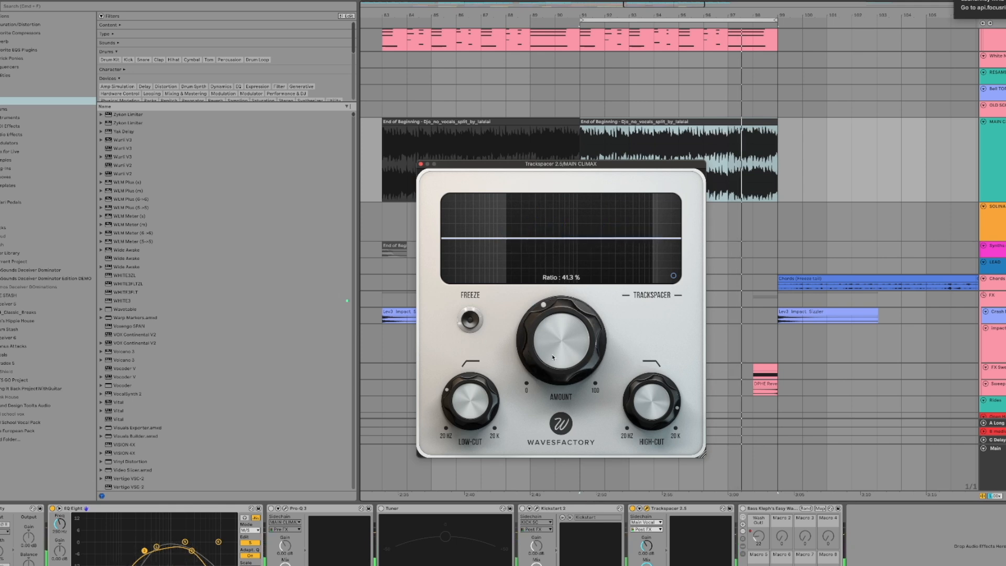
# Close Trackspacer, enable Kickstart 2 on MAIN CLIMAX and play the loop to audition its sidechain ducking.
pyautogui.click(421, 164)
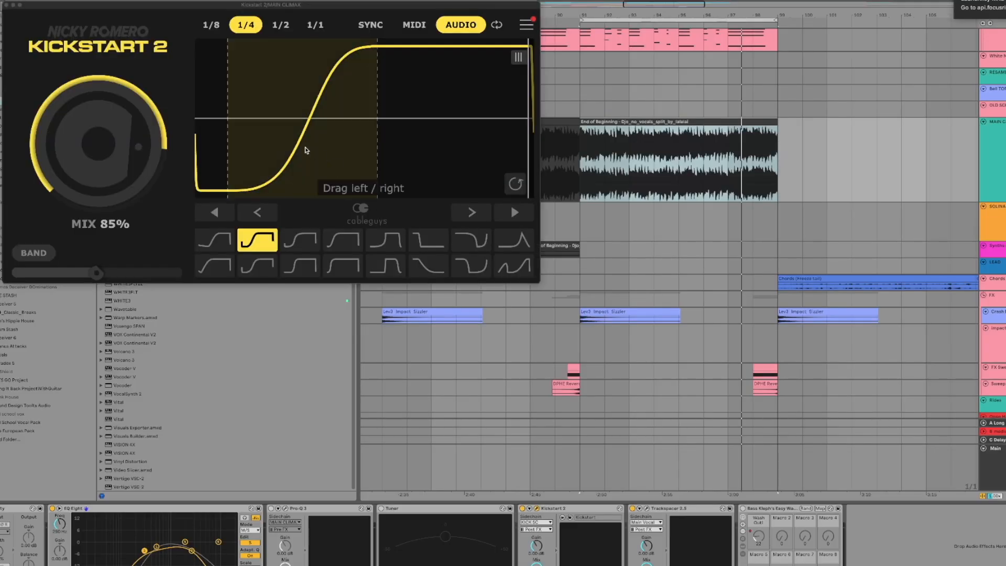
pyautogui.press('space')
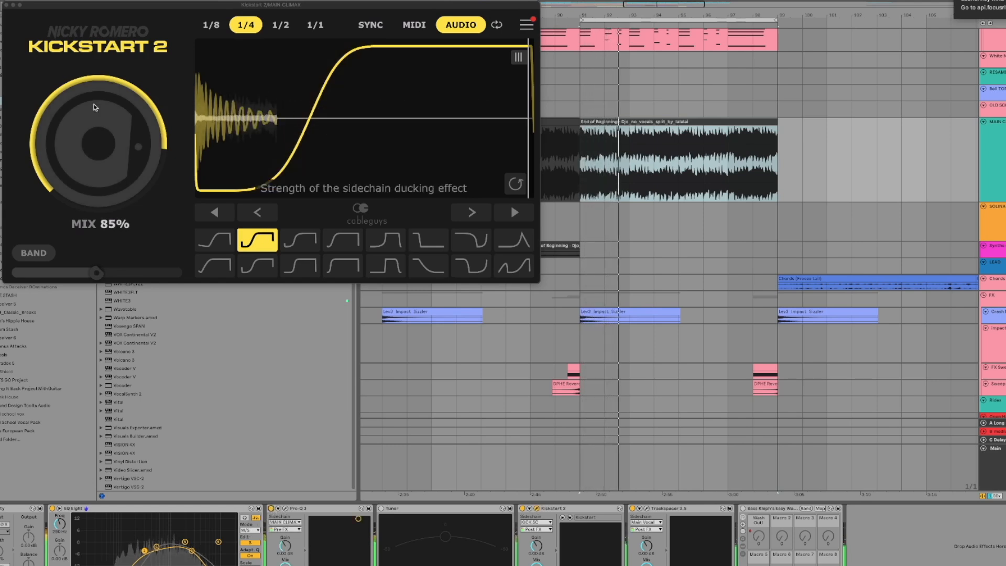
pyautogui.click(6, 5)
# Look through the arrangement's tracks to find the synthesizer stem clips on the Synths cliMAX track before bar 91.
pyautogui.scroll(-3, 519, 119)
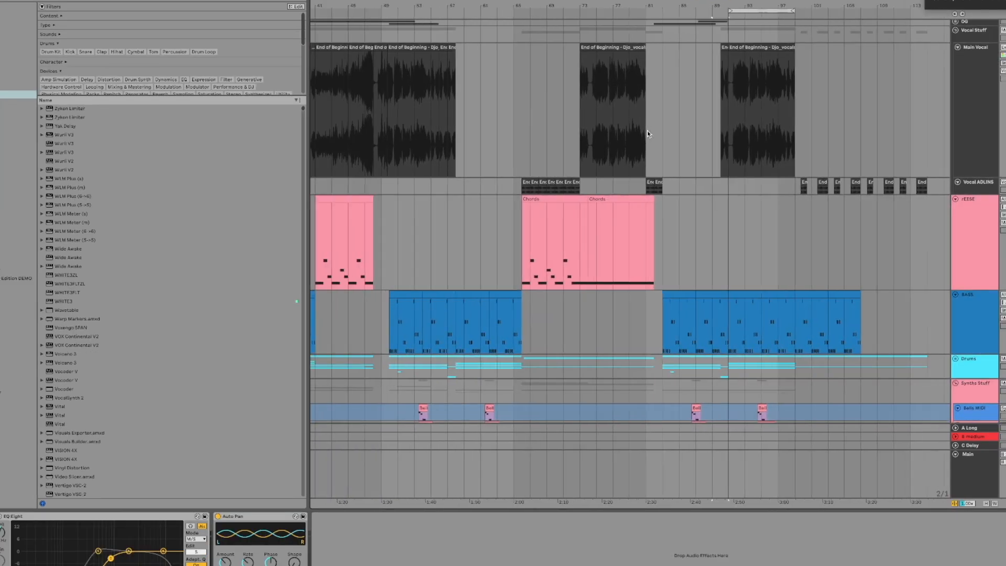
pyautogui.hscroll(-3, 647, 130)
pyautogui.scroll(-3, 646, 131)
pyautogui.scroll(2, 659, 173)
pyautogui.scroll(-15, 658, 173)
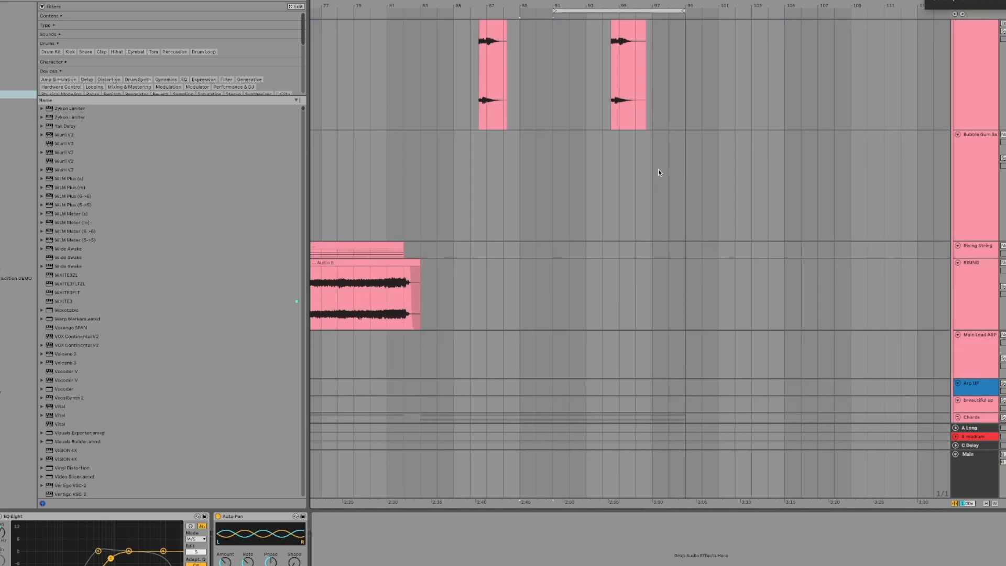
pyautogui.hscroll(5, 659, 173)
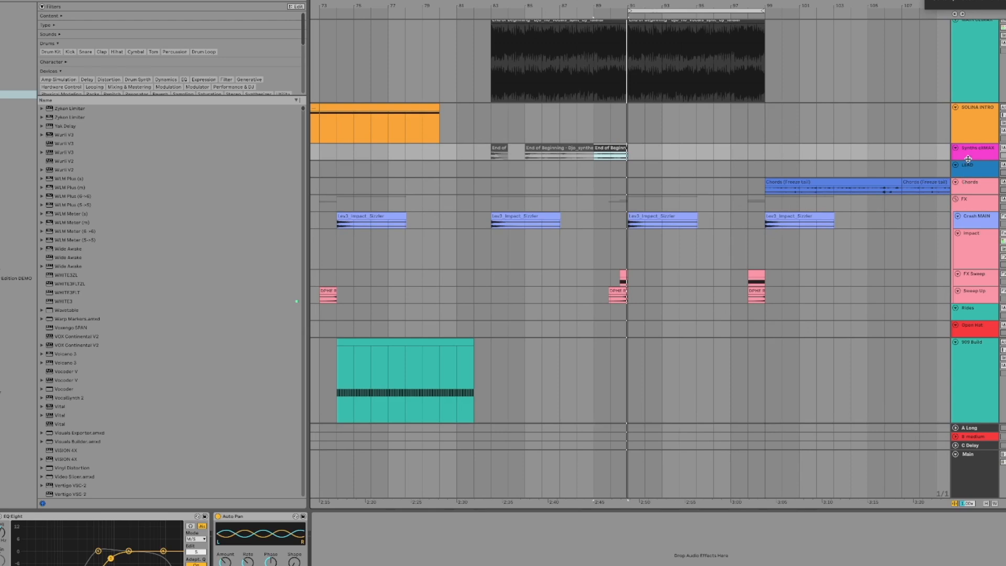
# Make the Synths cliMAX track taller and play the synthesizer stem clip leading into bar 91.
pyautogui.moveTo(967, 159); pyautogui.dragTo(968, 205)
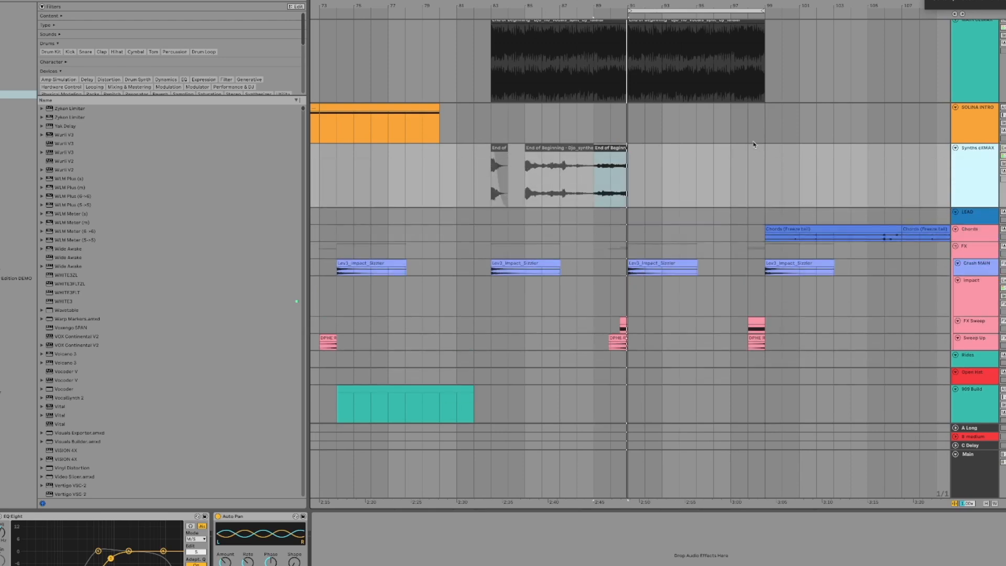
pyautogui.click(592, 127)
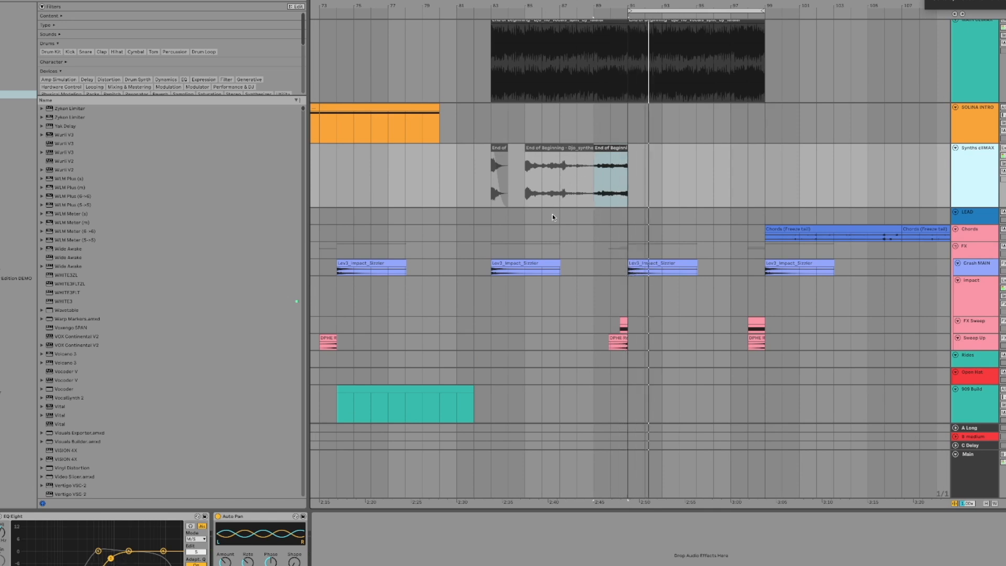
pyautogui.hscroll(-5, 552, 213)
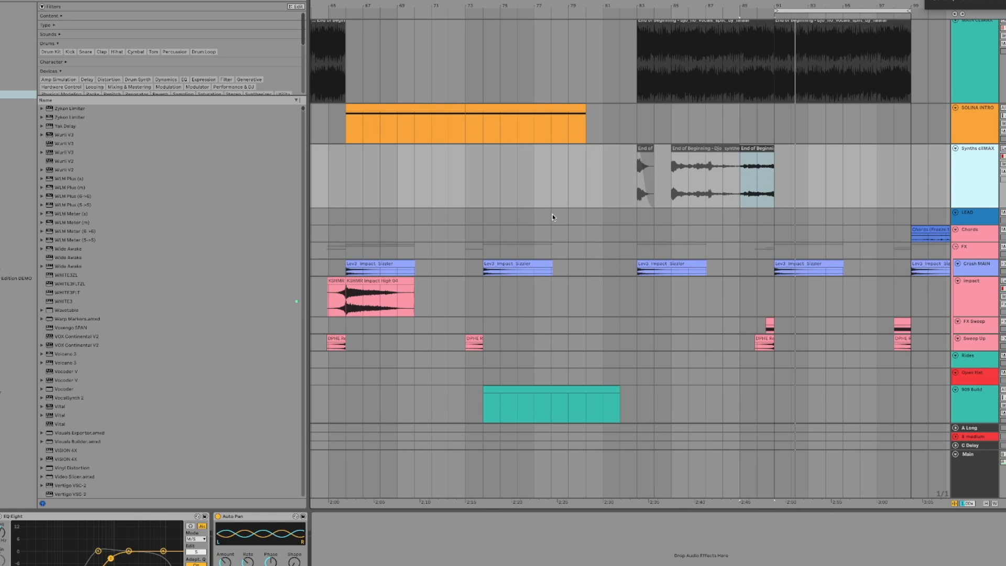
pyautogui.click(759, 148)
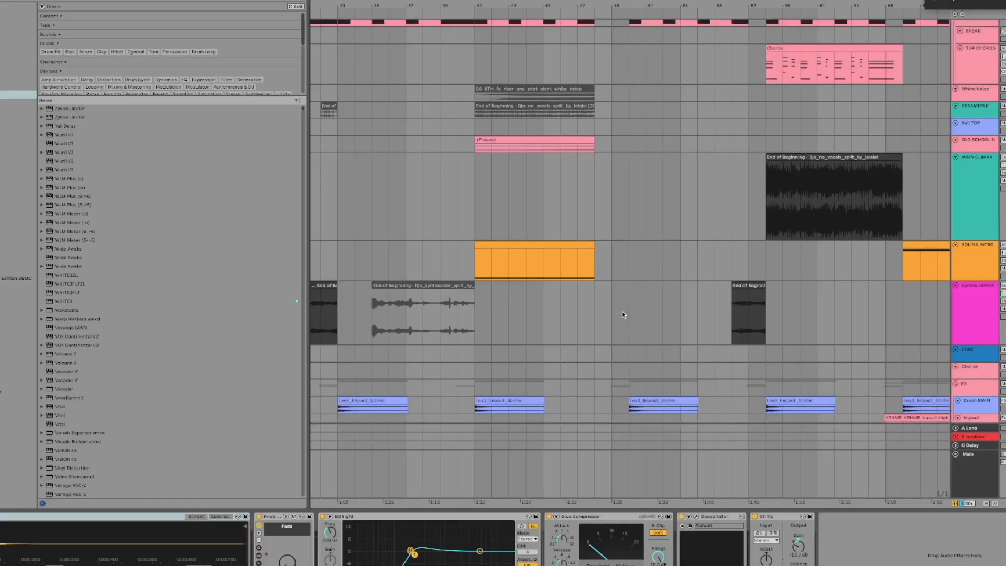
# Select the Main Vocal clips from bar 41 to bar 48 and play them through the break.
pyautogui.scroll(10, 621, 311)
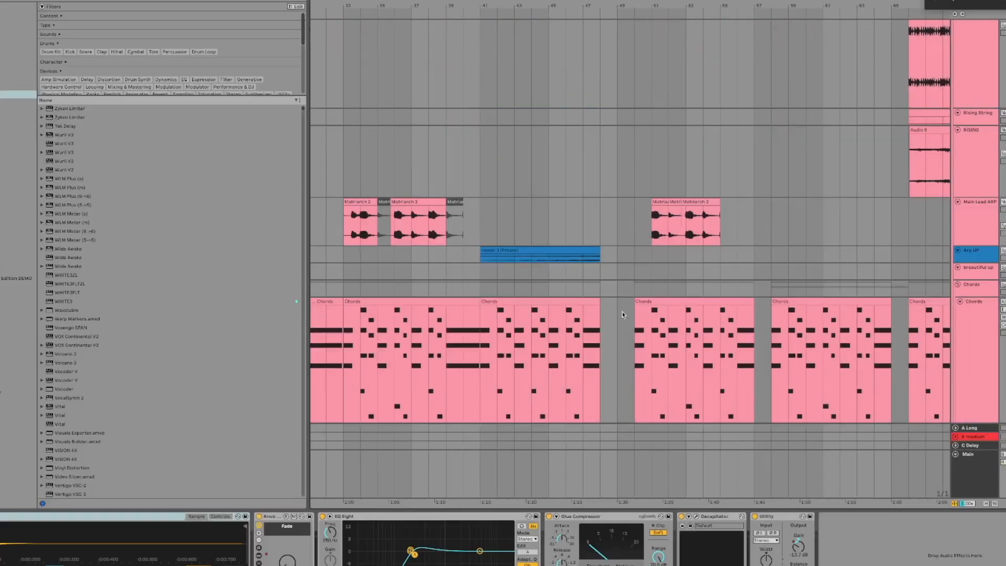
pyautogui.scroll(2, 621, 314)
pyautogui.click(576, 107)
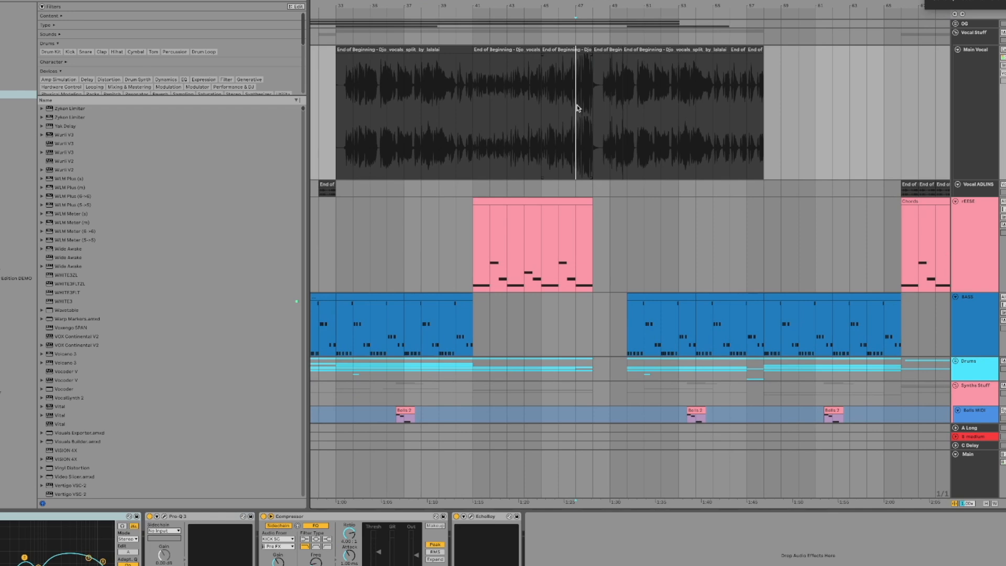
pyautogui.click(654, 49)
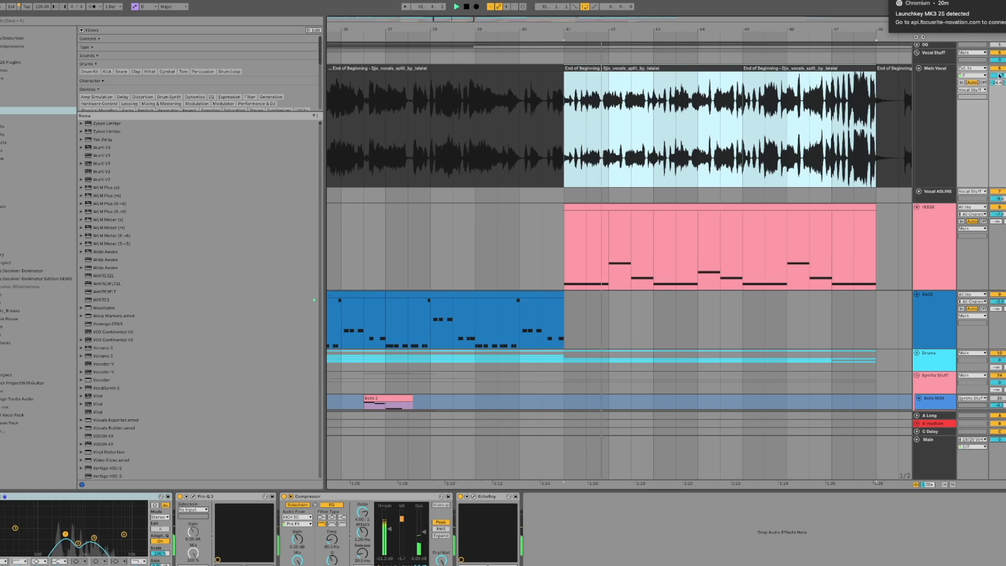
pyautogui.click(1005, 69)
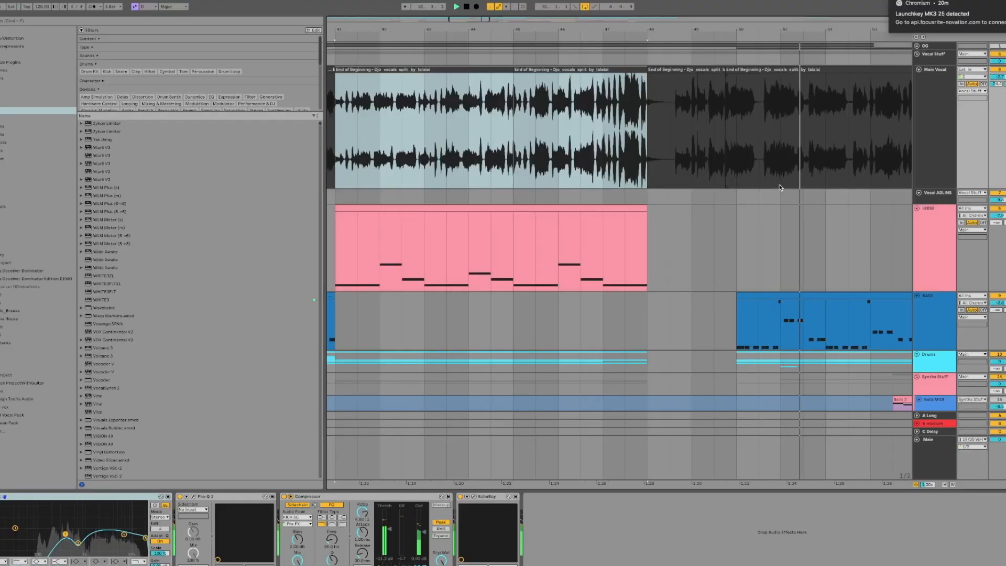
# Place the playback start at bar 41 on the BASS track and audition the break without bass.
pyautogui.scroll(-5, 575, 263)
pyautogui.scroll(-1, 575, 260)
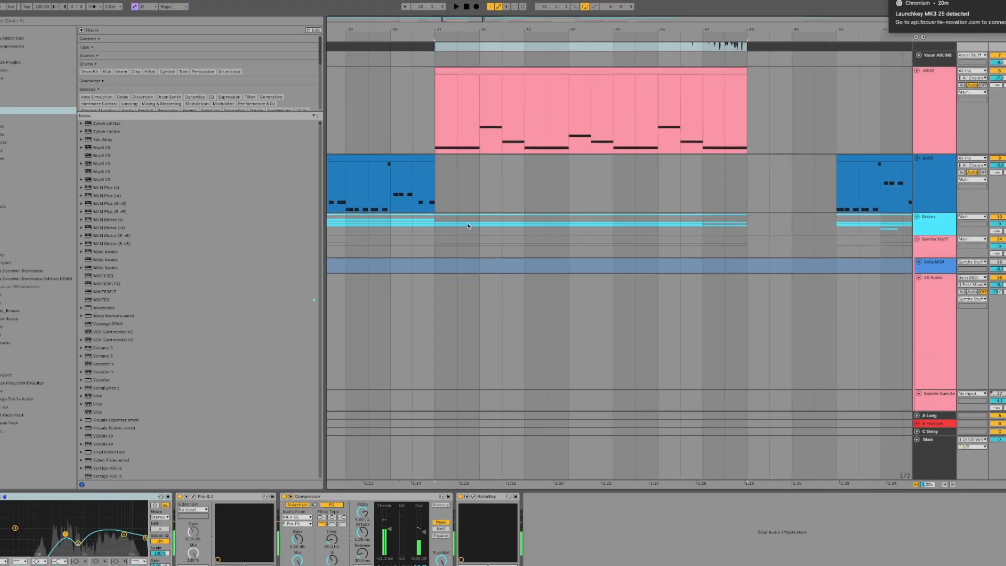
pyautogui.click(445, 196)
pyautogui.press('space')
pyautogui.press('space')
pyautogui.scroll(-1, 439, 190)
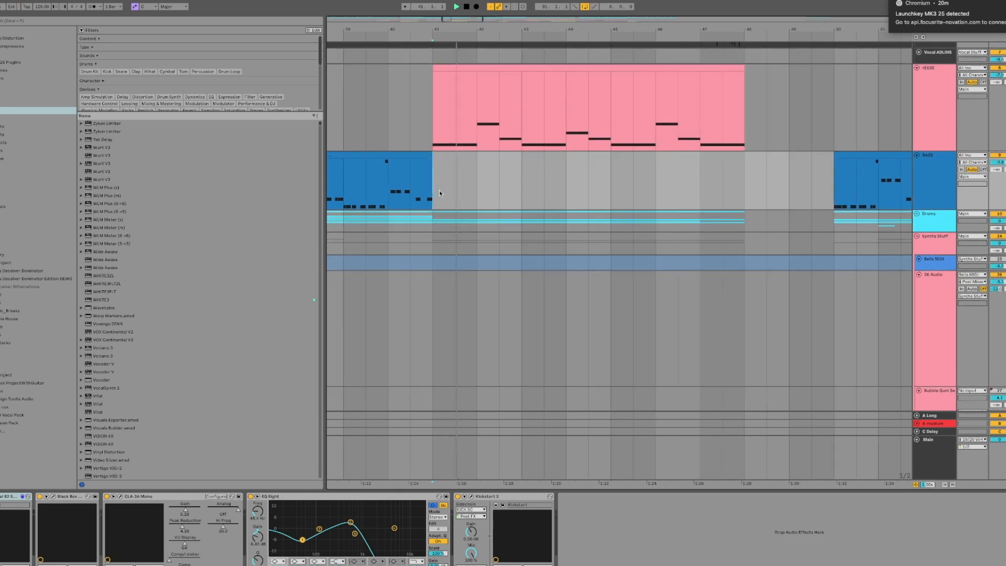
# Select the frozen Arp UP clip beneath the break and listen to it build during playback.
pyautogui.click(520, 182)
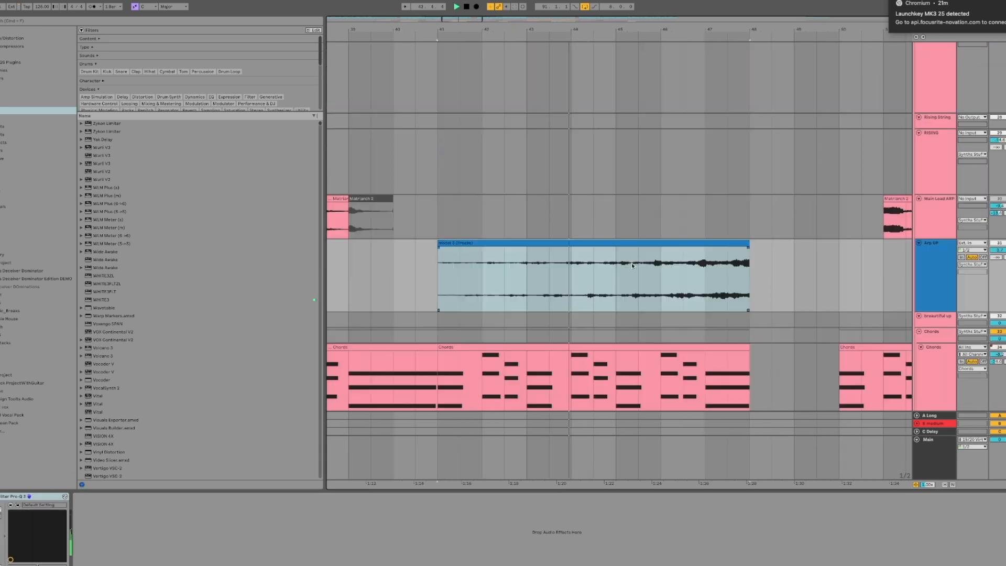
pyautogui.click(633, 242)
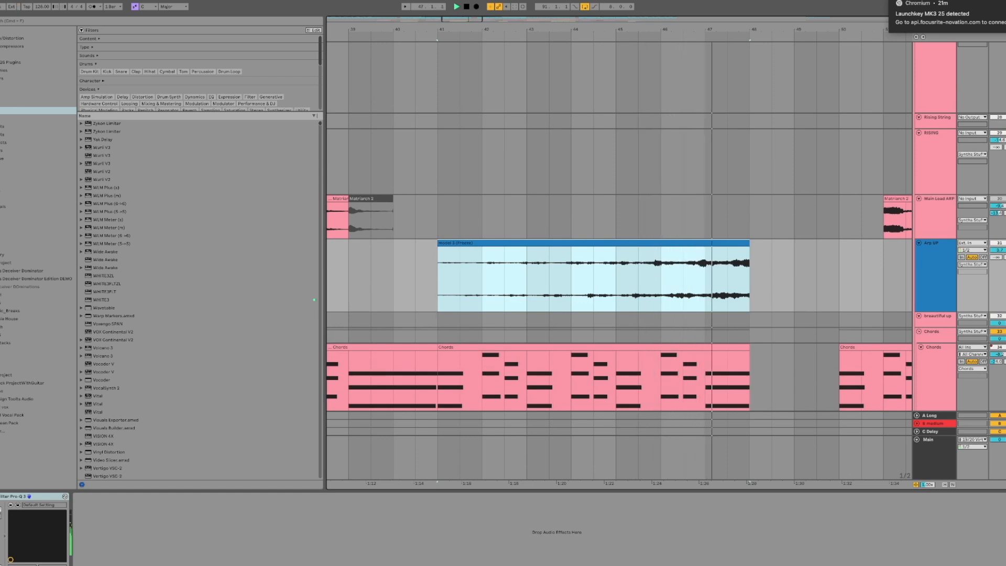
pyautogui.click(716, 314)
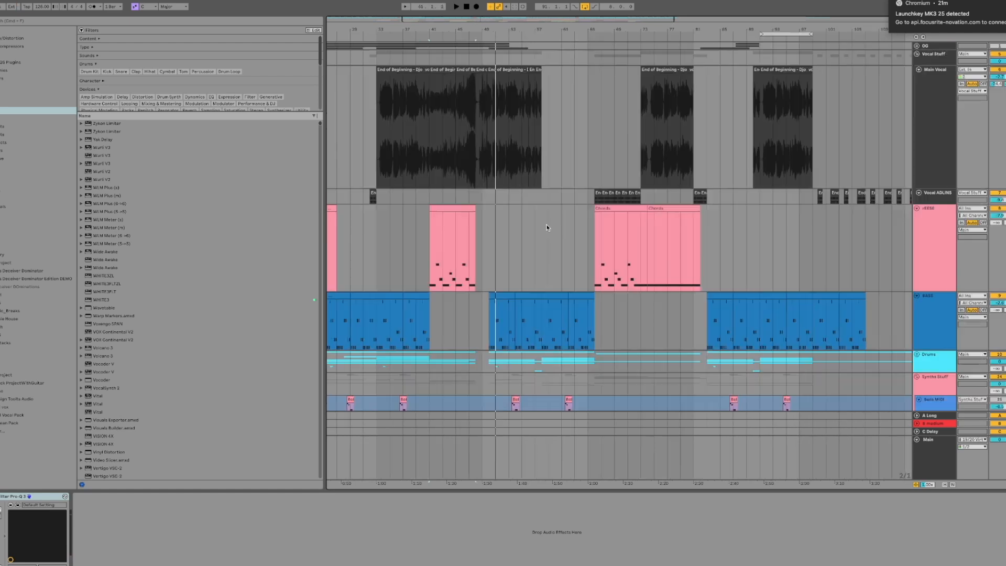
# Show the Vocal ADLIBS chops after bar 65, then set a 17-bar loop over the outro ad-libs from bar 99.
pyautogui.hscroll(1, 547, 226)
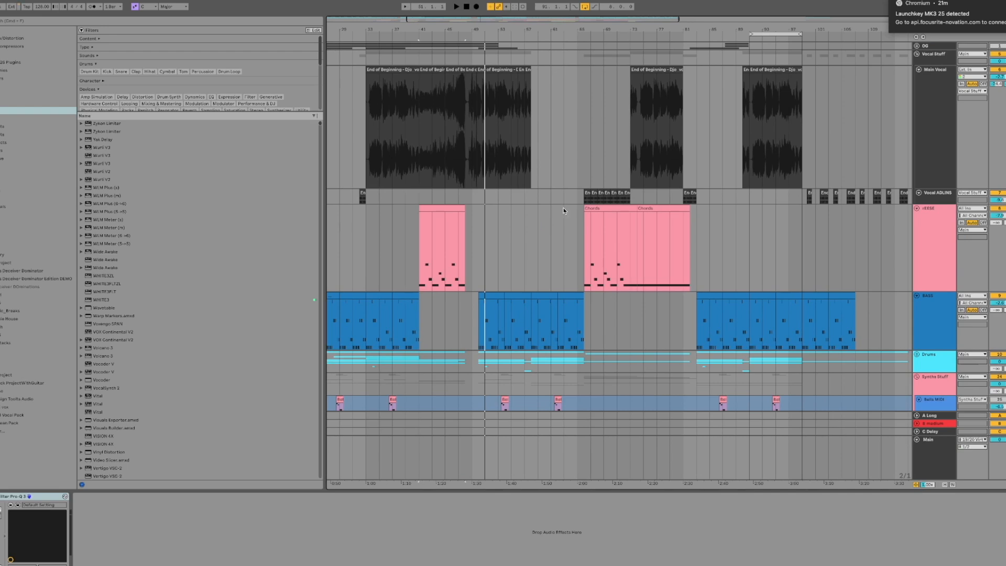
pyautogui.click(594, 195)
pyautogui.scroll(3, 593, 195)
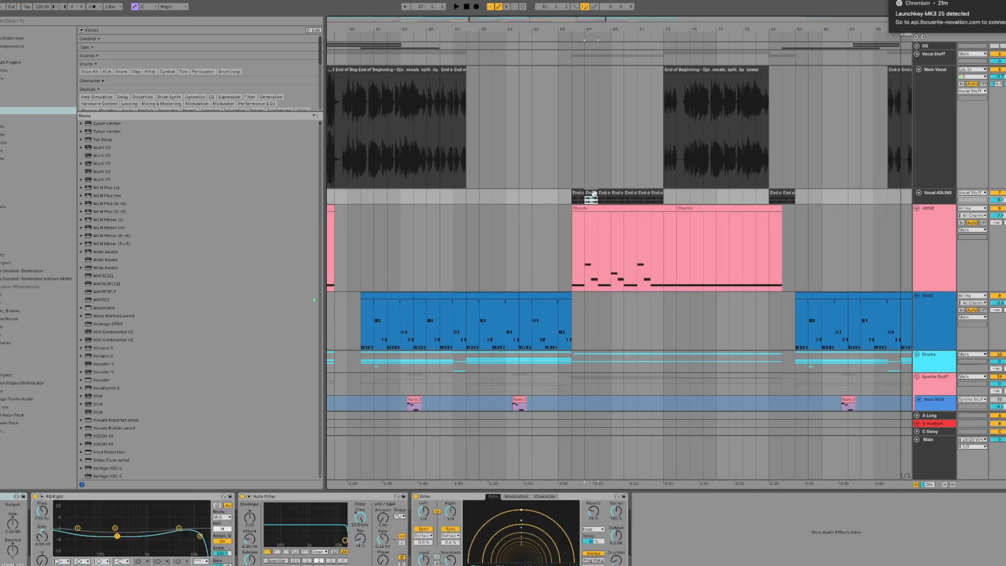
pyautogui.hscroll(10, 594, 195)
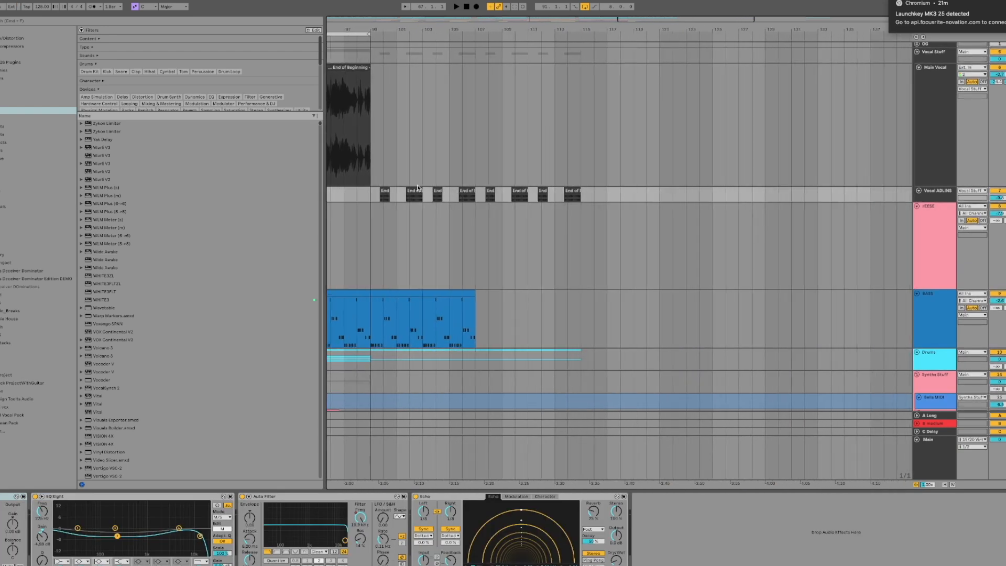
pyautogui.moveTo(369, 197); pyautogui.dragTo(591, 201)
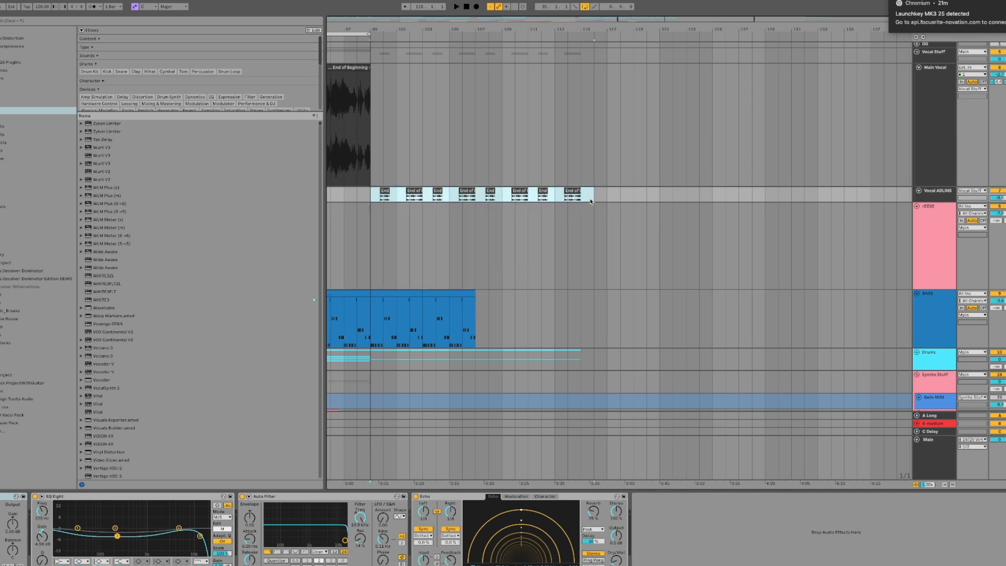
pyautogui.press('super+l')
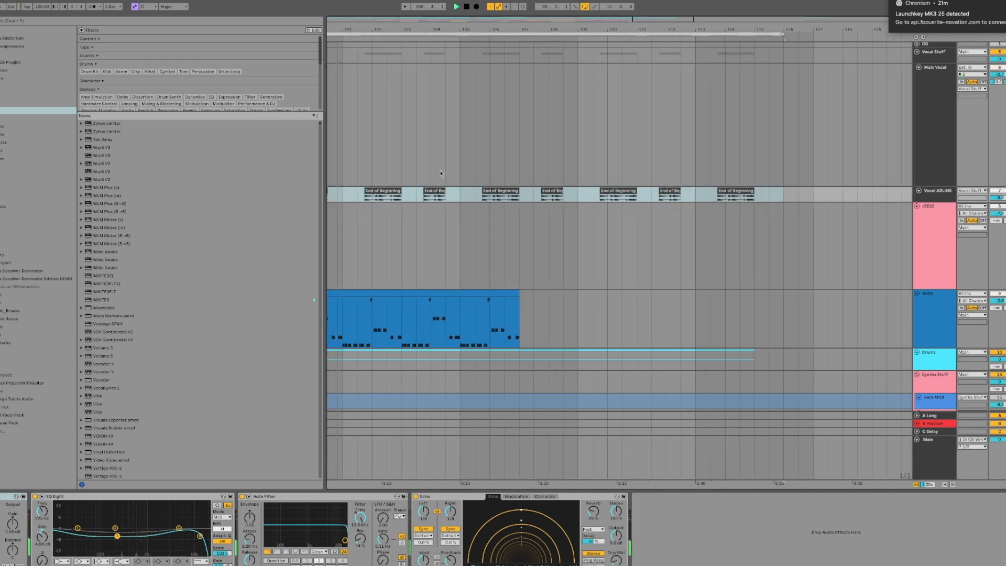
# Inspect the individual ad-lib chops up close while the outro loop plays.
pyautogui.press('z')
pyautogui.scroll(5, 465, 183)
pyautogui.hscroll(-4, 464, 183)
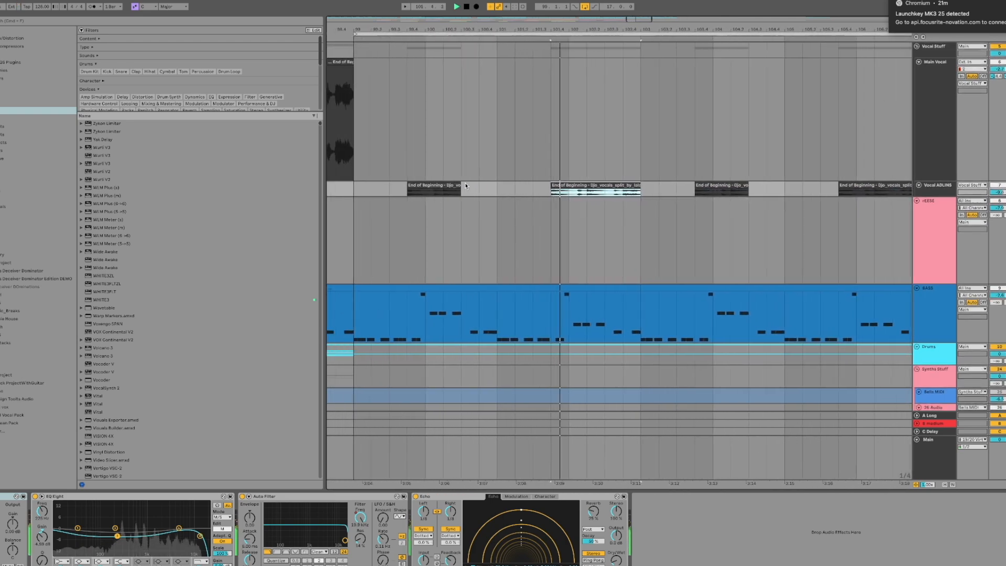
# Look through the synth tracks around bar 57, including the bells audio, Bubble Gum Sequence, RISING and Main Lead ARP.
pyautogui.scroll(-10, 464, 183)
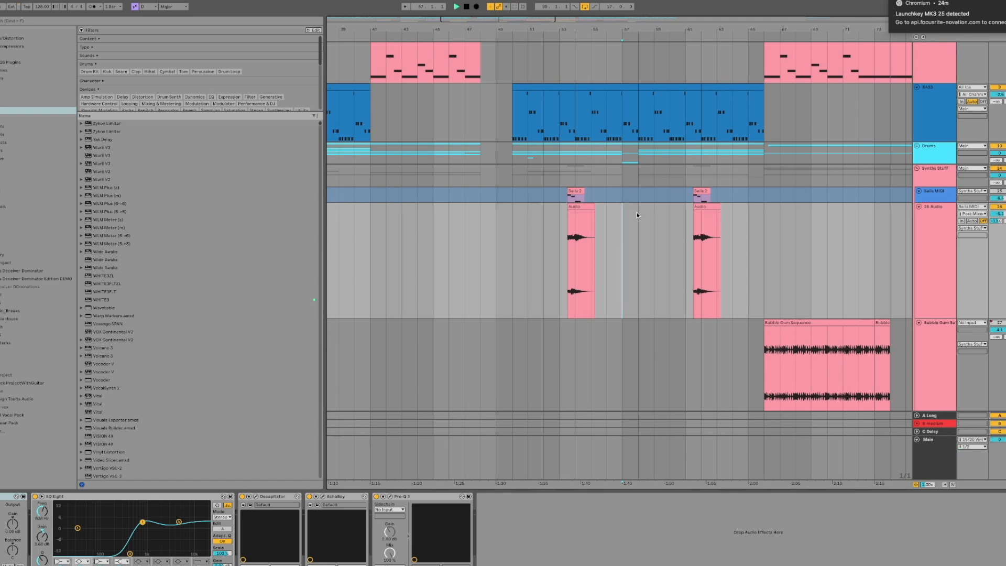
pyautogui.scroll(-5, 636, 212)
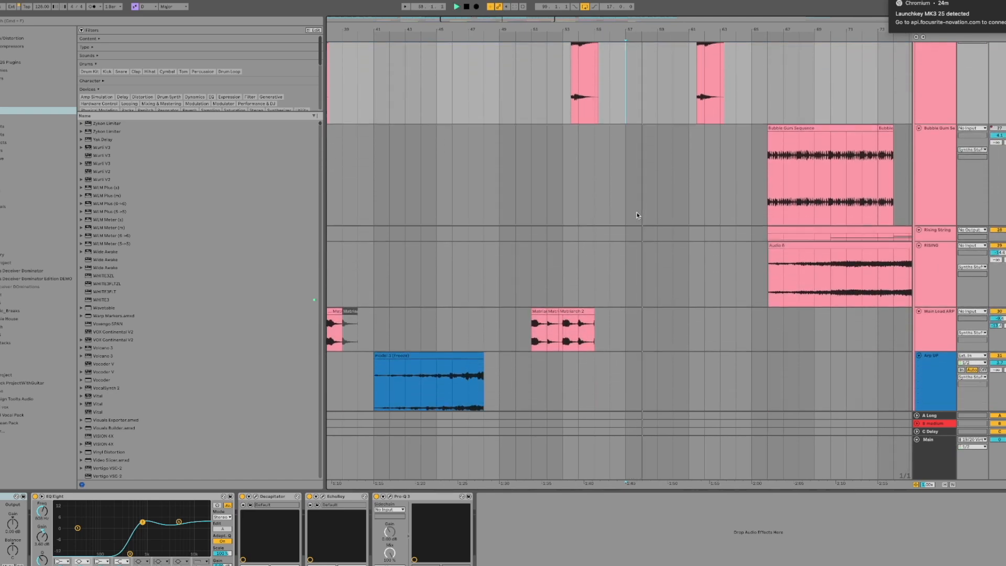
pyautogui.scroll(8, 637, 212)
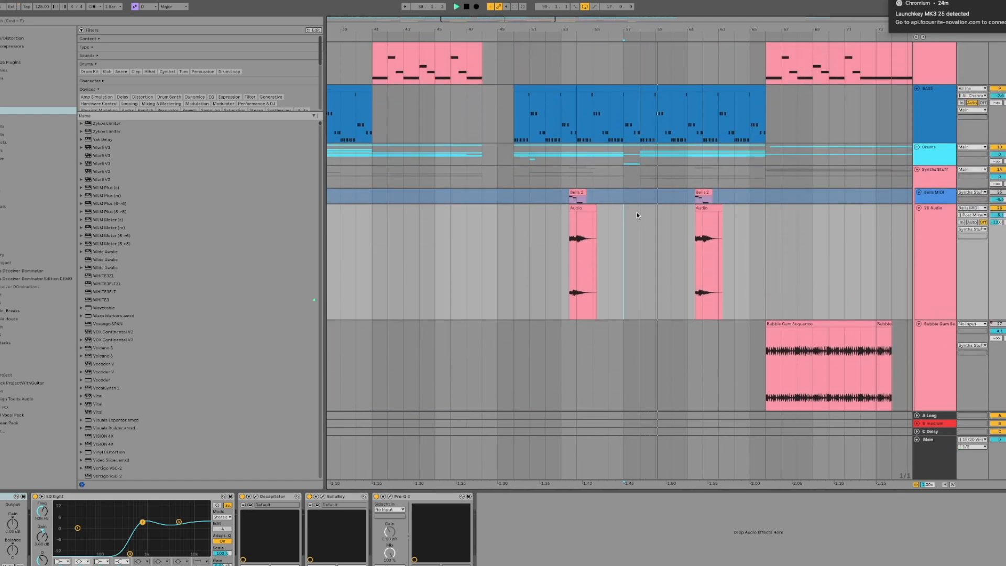
pyautogui.hscroll(5, 637, 212)
pyautogui.hscroll(1, 636, 212)
pyautogui.scroll(5, 637, 213)
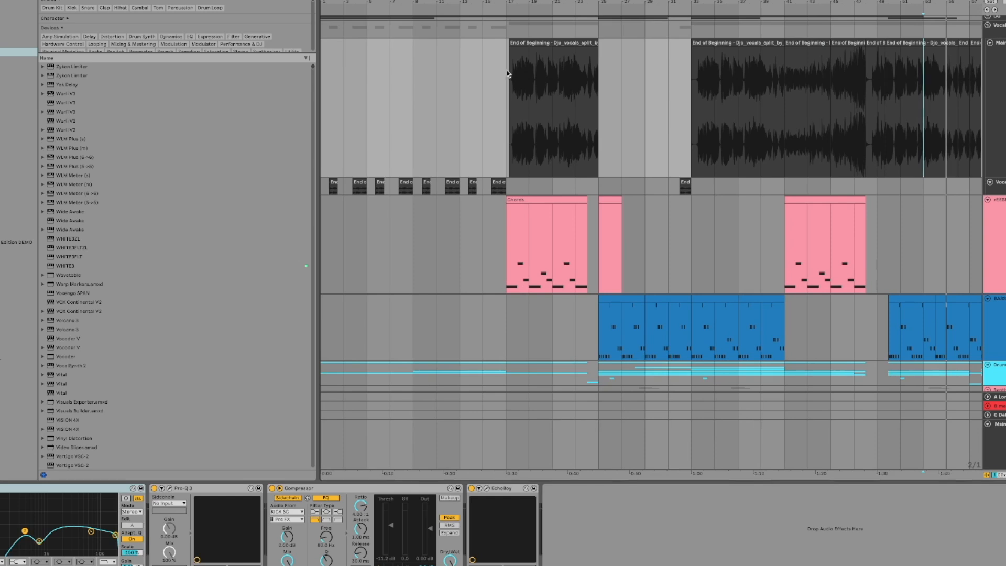
# Highlight the intro up to bar 17 across the tracks, then select the first Main Vocal clip.
pyautogui.moveTo(507, 70); pyautogui.dragTo(275, 394)
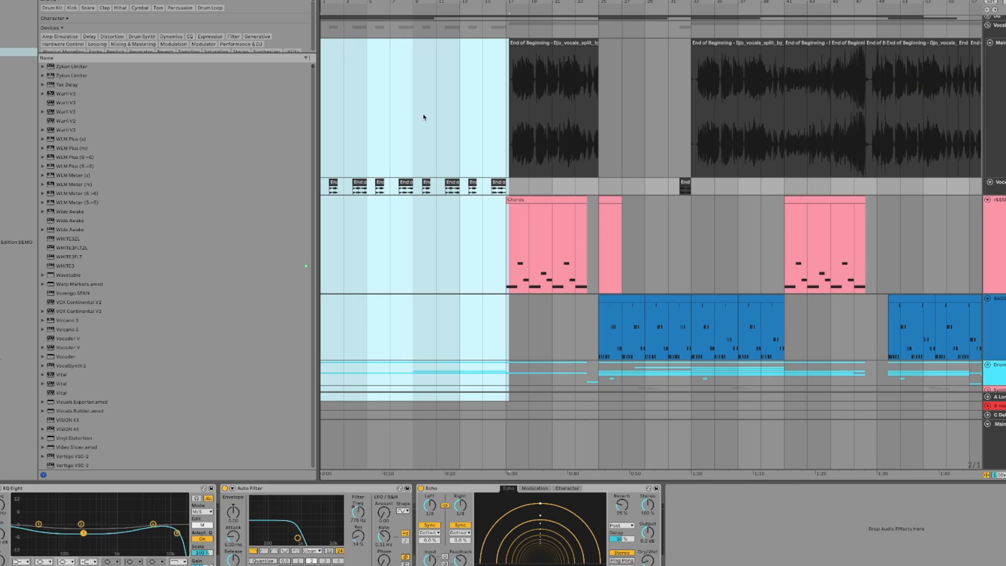
pyautogui.press('z')
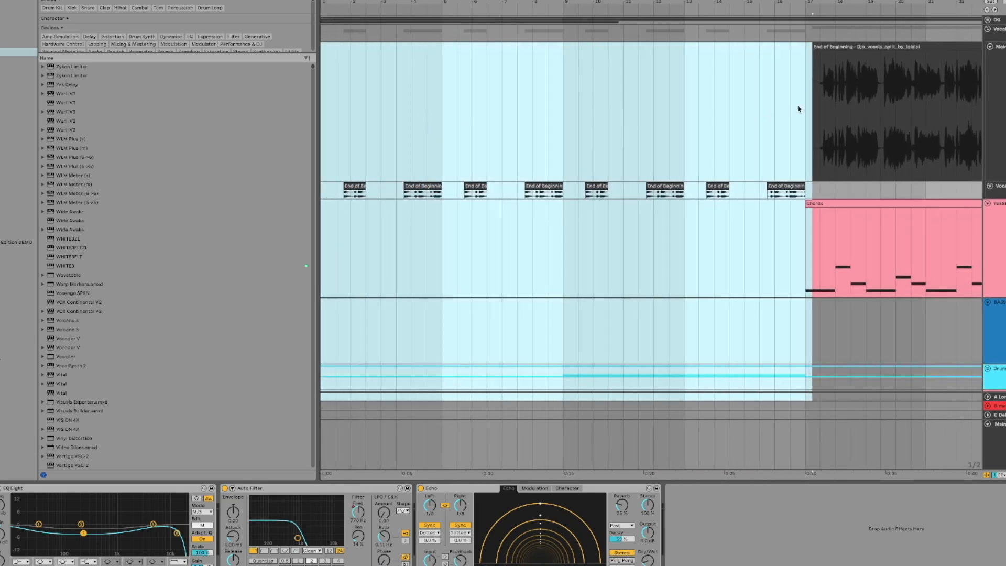
pyautogui.click(871, 53)
pyautogui.press('x')
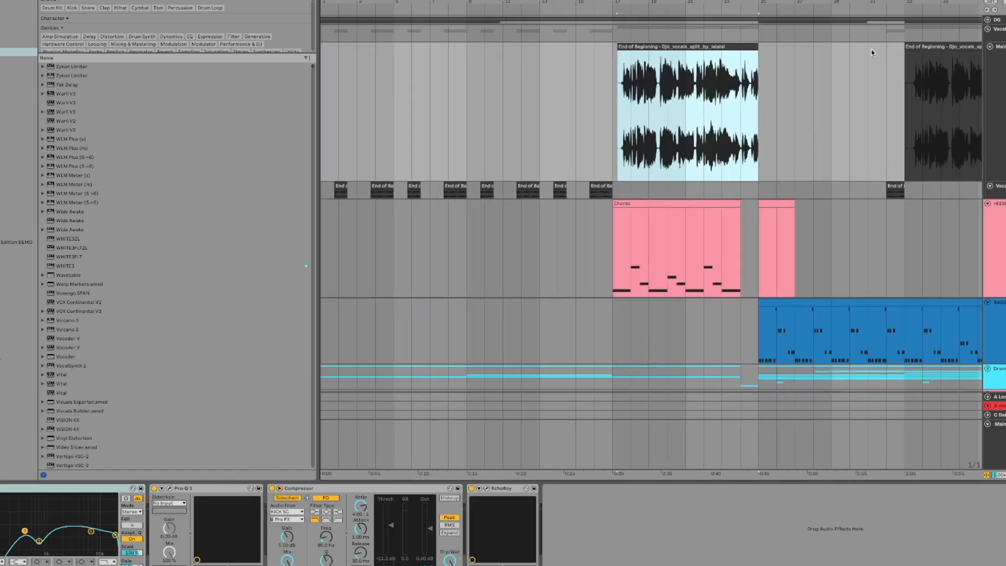
# Audition the intro ad-lib section from several positions on the Main Vocal track, ending with the start marker at bar 9.
pyautogui.click(610, 66)
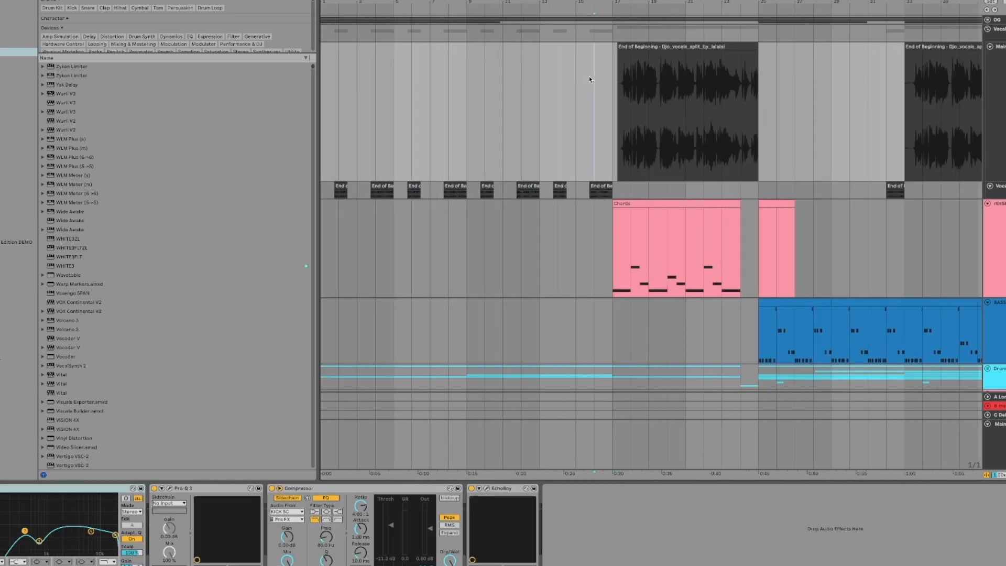
pyautogui.scroll(3, 589, 76)
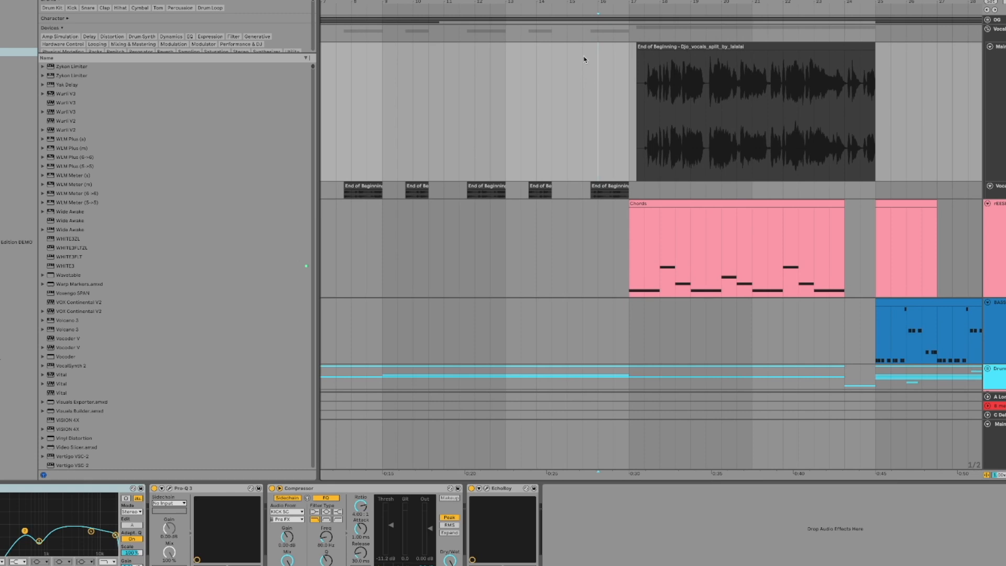
pyautogui.hscroll(-1, 584, 59)
pyautogui.hscroll(-5, 343, 76)
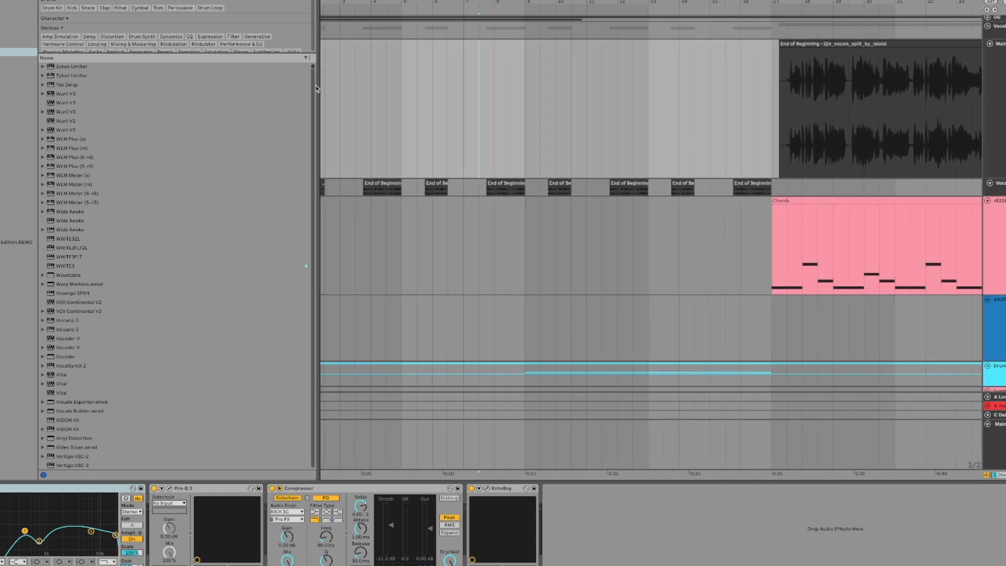
pyautogui.hscroll(-2, 340, 97)
pyautogui.scroll(1, 505, 140)
pyautogui.click(441, 94)
pyautogui.press('space')
pyautogui.press('space')
pyautogui.click(529, 82)
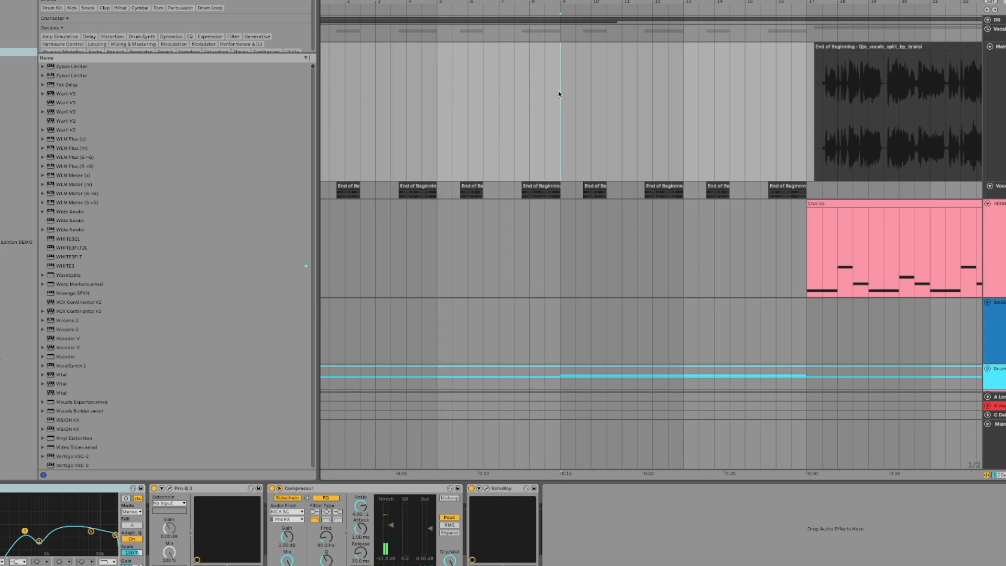
# Play the transition from bar 16 into the first Main Vocal clip, then jump to bar 23 near the clip's end.
pyautogui.hscroll(4, 628, 106)
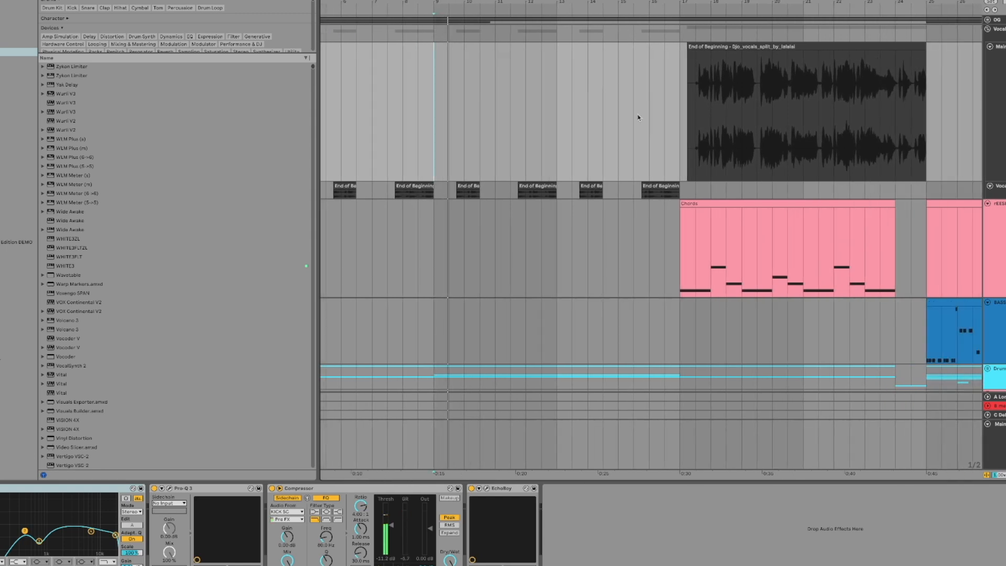
pyautogui.press('space')
pyautogui.press('space')
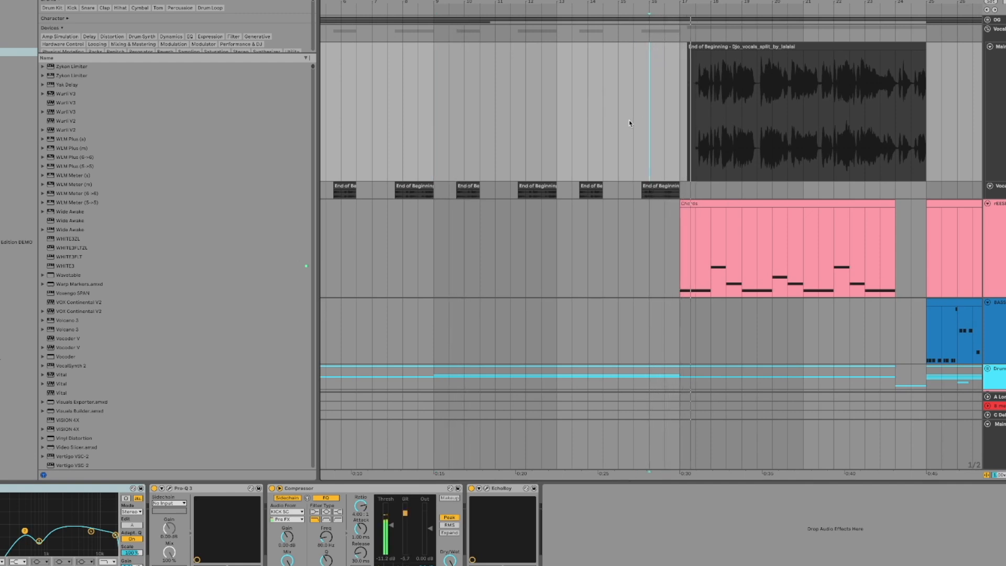
pyautogui.hscroll(4, 629, 123)
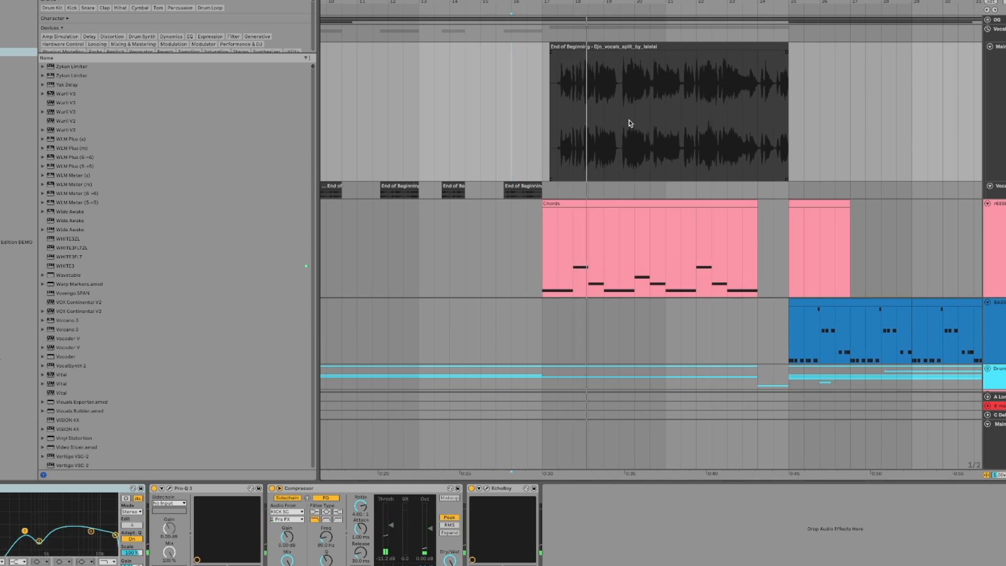
pyautogui.hscroll(1, 629, 121)
pyautogui.click(633, 126)
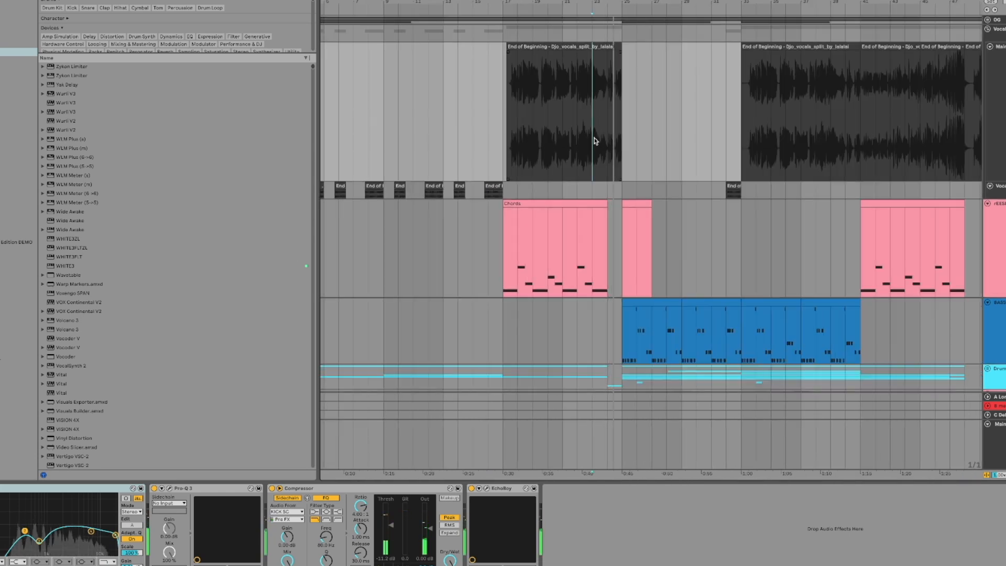
# Mark the arrangement's sections on the Main Vocal track, ending with the empty eight bars from bar 25 to 33 selected.
pyautogui.scroll(3, 594, 140)
pyautogui.moveTo(435, 96); pyautogui.dragTo(653, 95)
pyautogui.hscroll(3, 652, 95)
pyautogui.moveTo(549, 107); pyautogui.dragTo(765, 106)
pyautogui.hscroll(1, 763, 107)
pyautogui.scroll(-3, 733, 102)
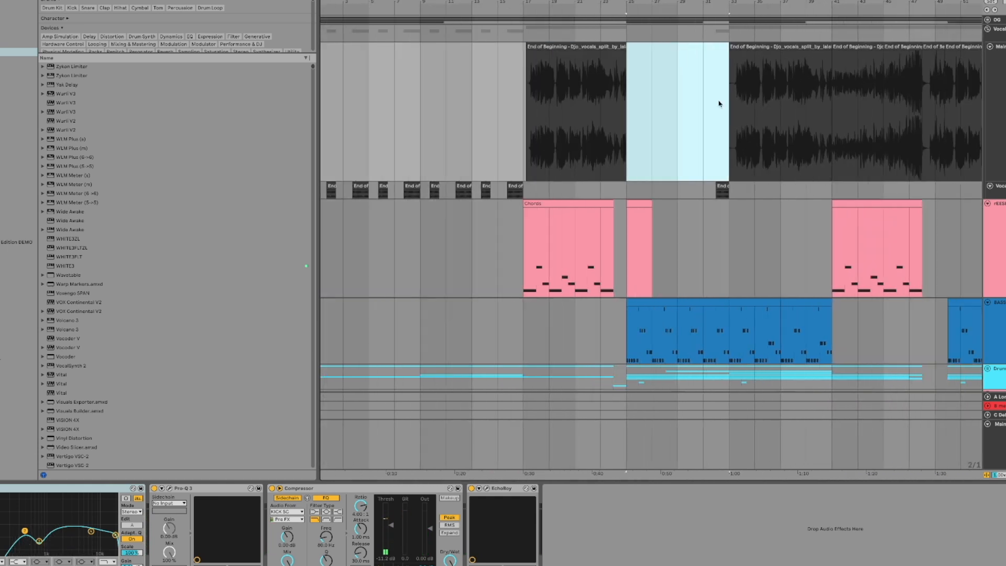
# Play from the ad-lib at bar 32 into the second Main Vocal section, then place the start marker at bar 40.
pyautogui.scroll(4, 721, 96)
pyautogui.click(729, 96)
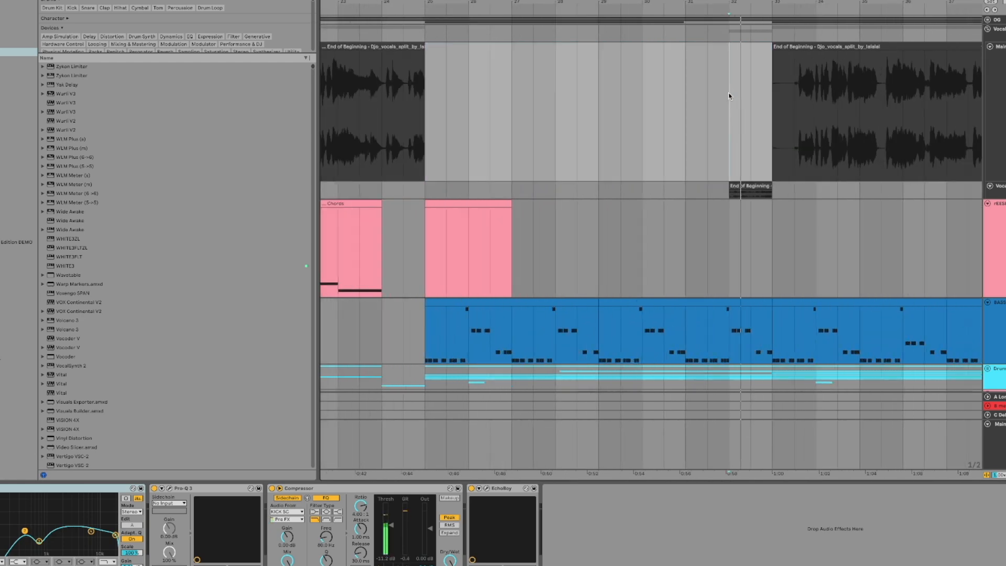
pyautogui.hscroll(3, 729, 96)
pyautogui.scroll(-3, 729, 96)
pyautogui.hscroll(1, 729, 95)
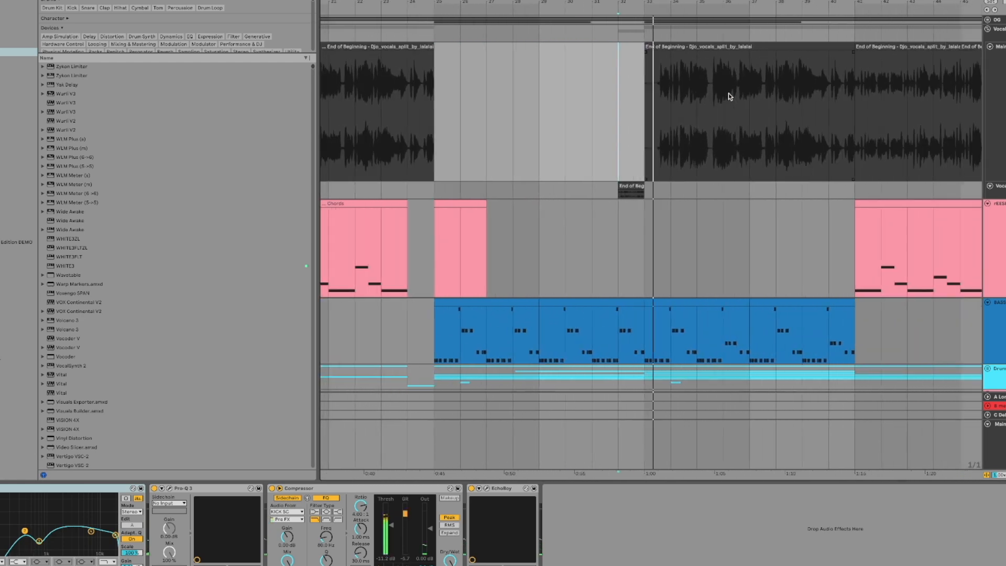
pyautogui.hscroll(9, 728, 95)
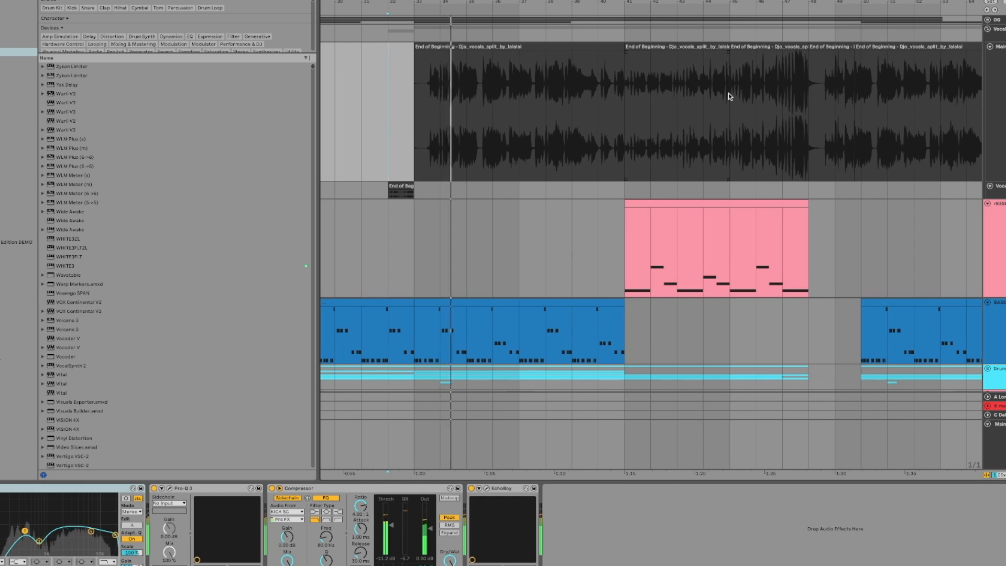
pyautogui.click(598, 116)
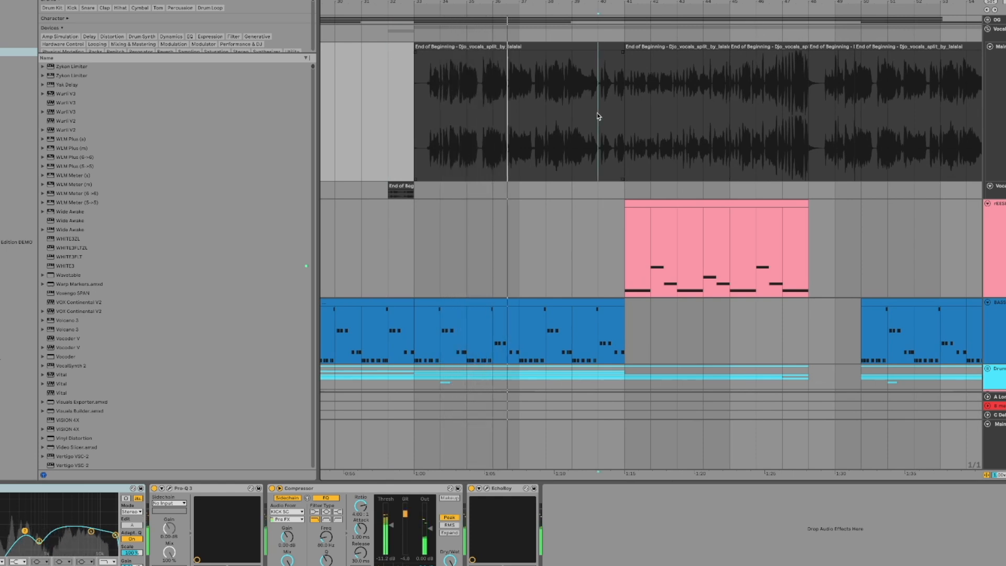
pyautogui.scroll(-2, 577, 112)
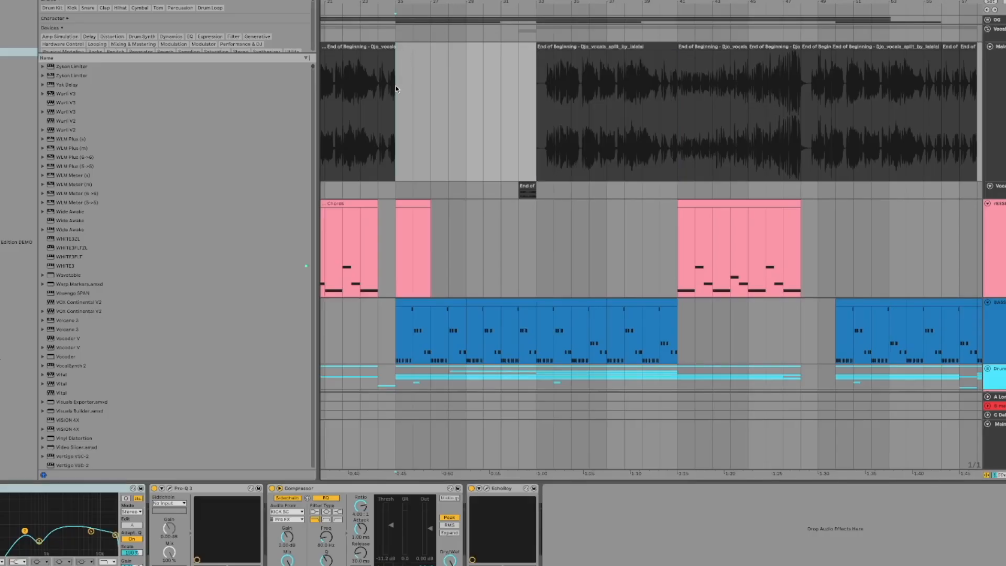
# Highlight bars 25 to 41 on the Main Vocal track, then extend the highlight across all tracks.
pyautogui.moveTo(395, 86); pyautogui.dragTo(675, 114)
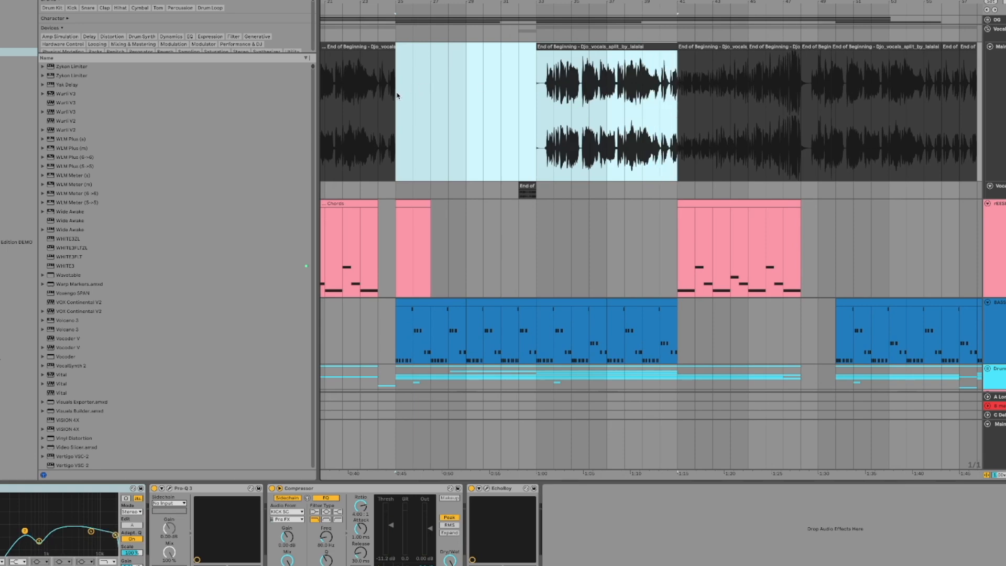
pyautogui.moveTo(397, 103); pyautogui.dragTo(671, 426)
pyautogui.scroll(5, 662, 297)
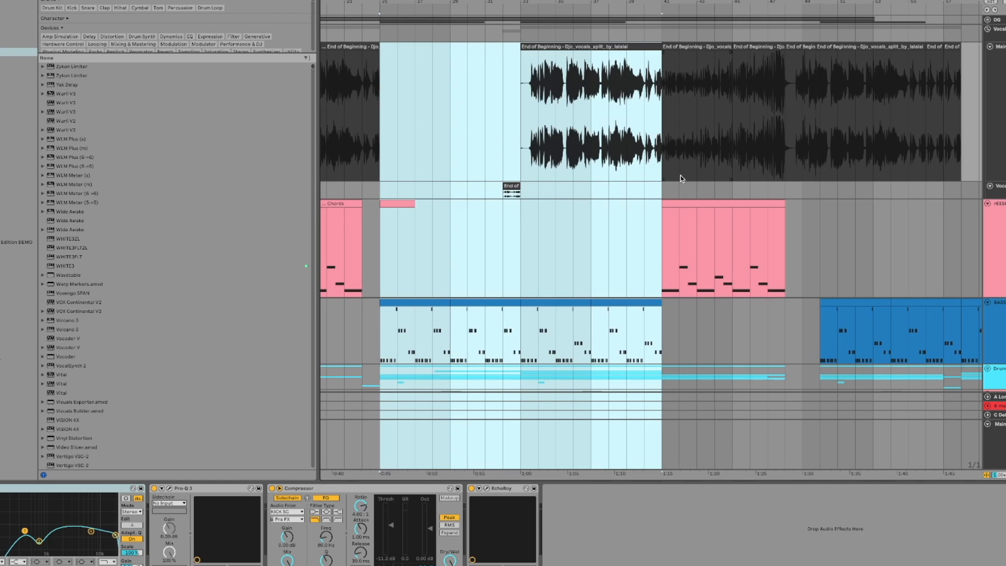
pyautogui.scroll(4, 681, 178)
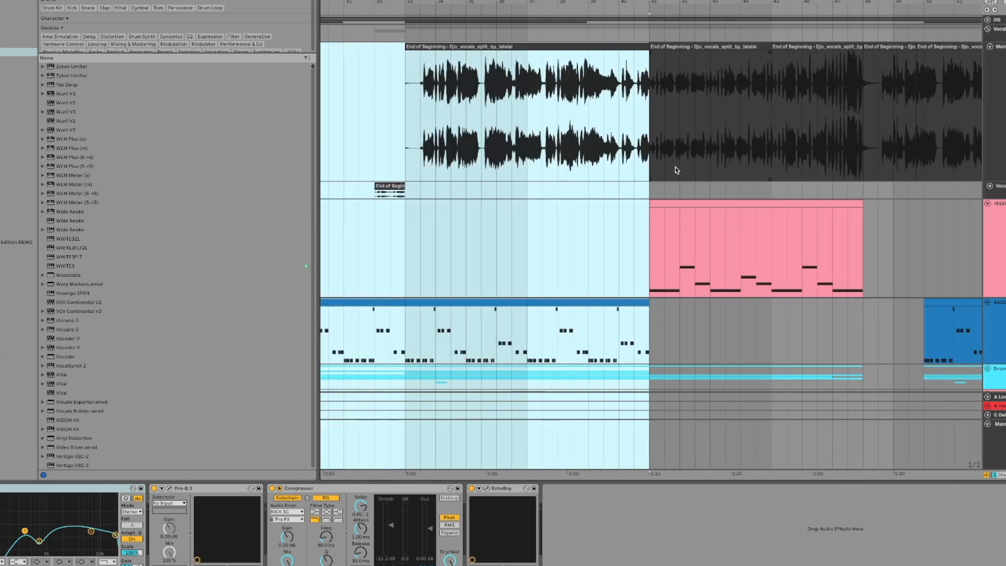
# Play the Main Vocal from bar 41 and highlight its section from bar 41 to 49.
pyautogui.click(664, 131)
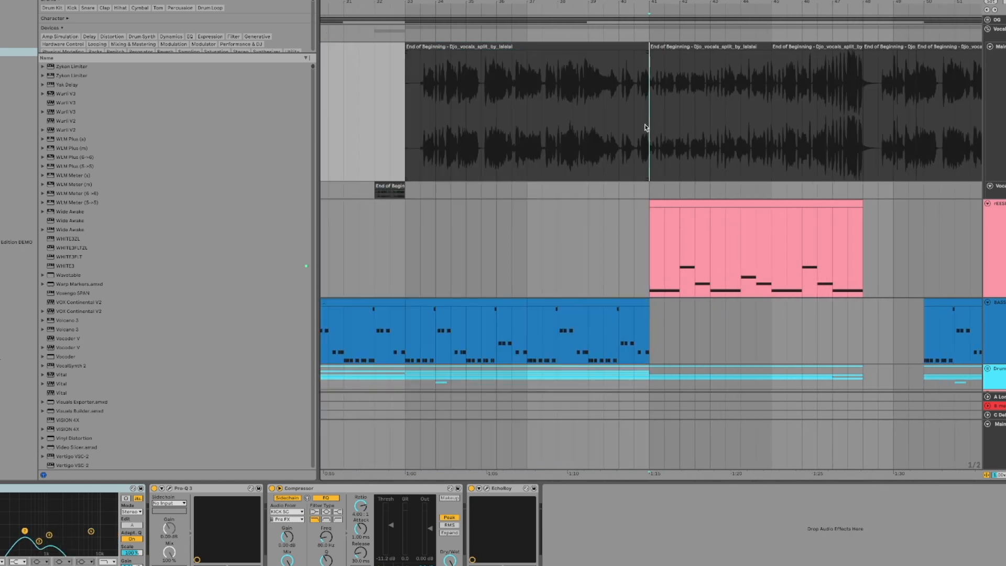
pyautogui.hscroll(3, 646, 127)
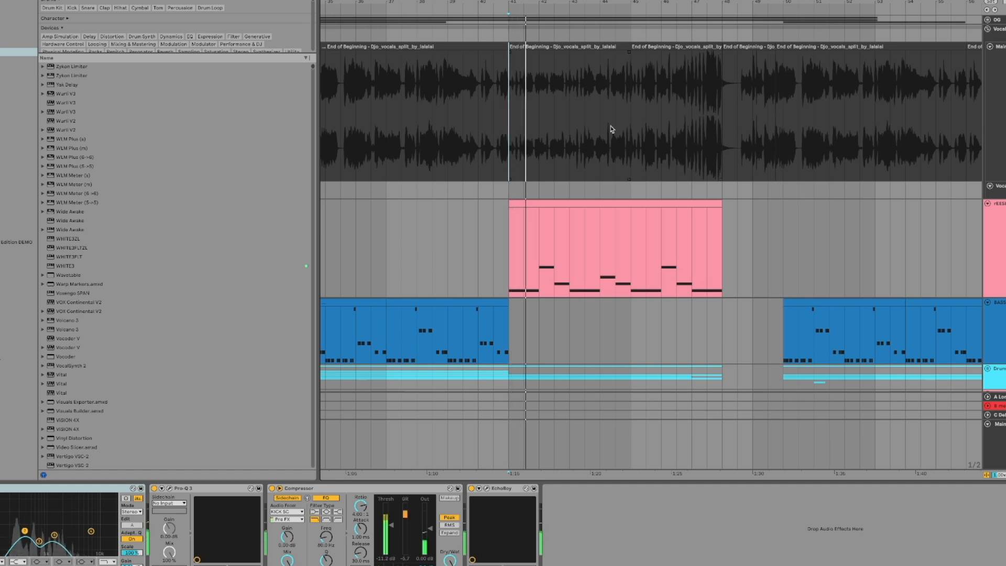
pyautogui.moveTo(508, 117); pyautogui.dragTo(751, 93)
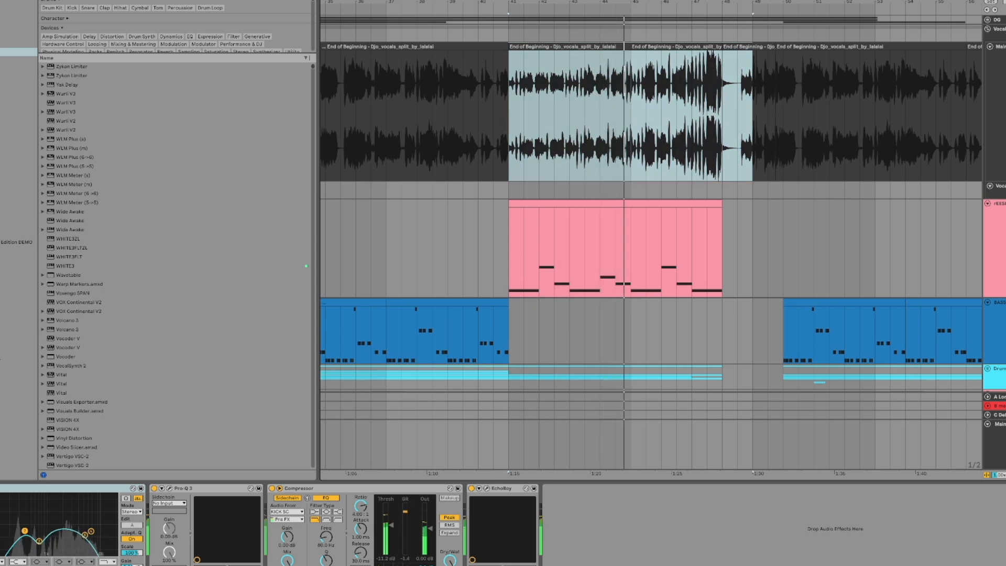
# Place the start marker at bar 47 in the Reese clip and follow playback across the break to the bass entry at bar 50.
pyautogui.click(727, 281)
pyautogui.click(685, 250)
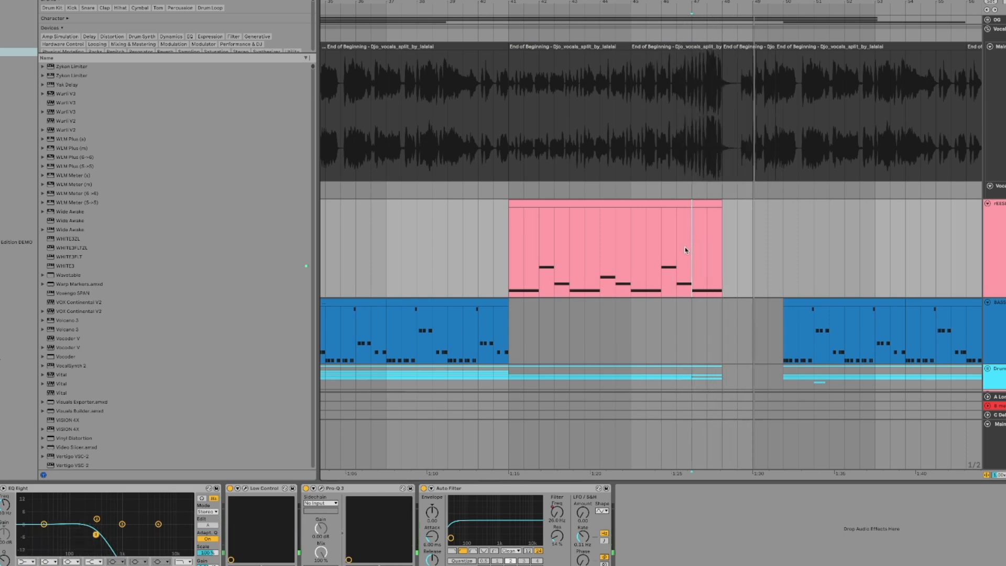
pyautogui.scroll(-5, 685, 250)
pyautogui.hscroll(3, 685, 250)
pyautogui.scroll(5, 685, 250)
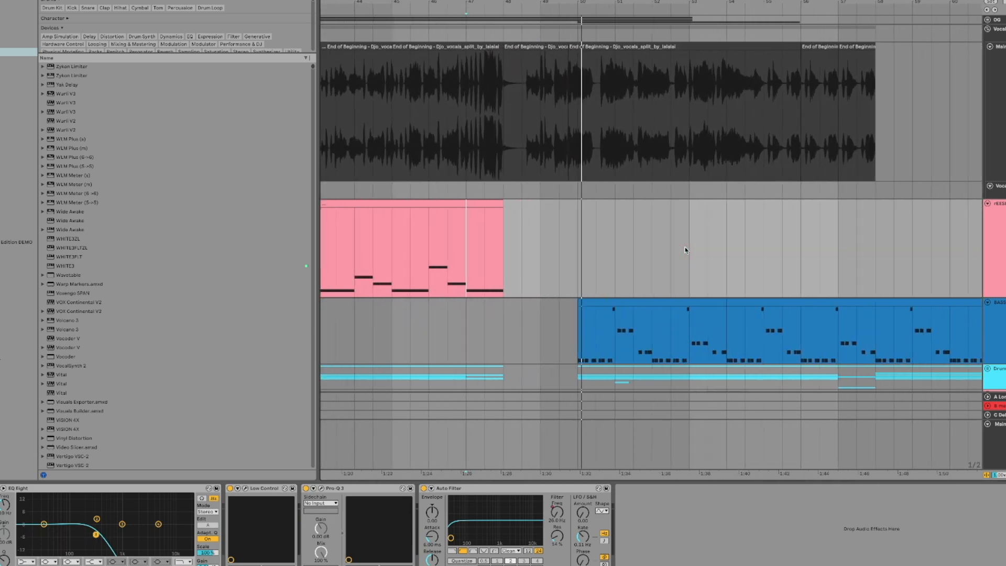
pyautogui.hscroll(-5, 685, 251)
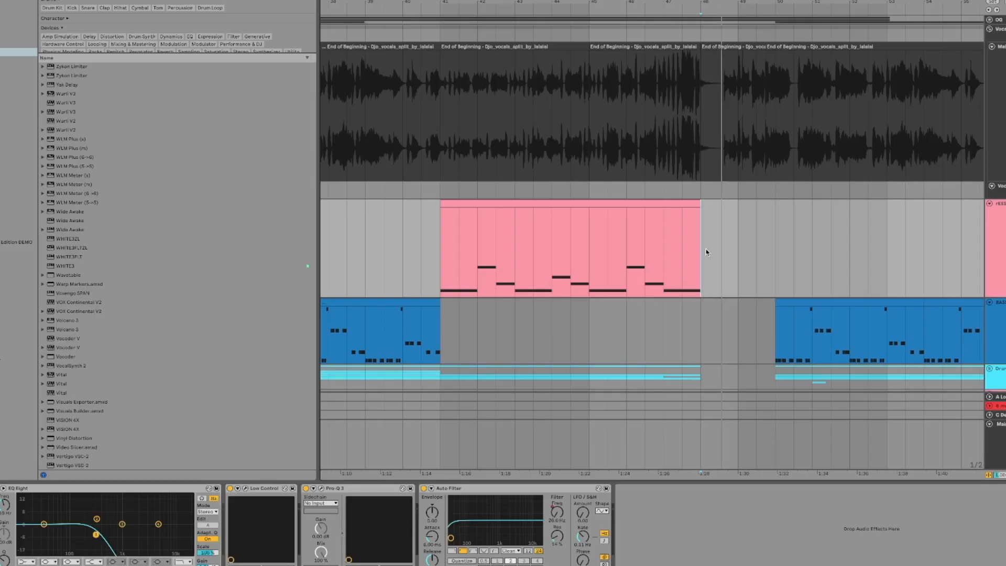
# Audition the Main Vocal from bar 49 through the bass entry at bar 50.
pyautogui.click(731, 138)
pyautogui.press('space')
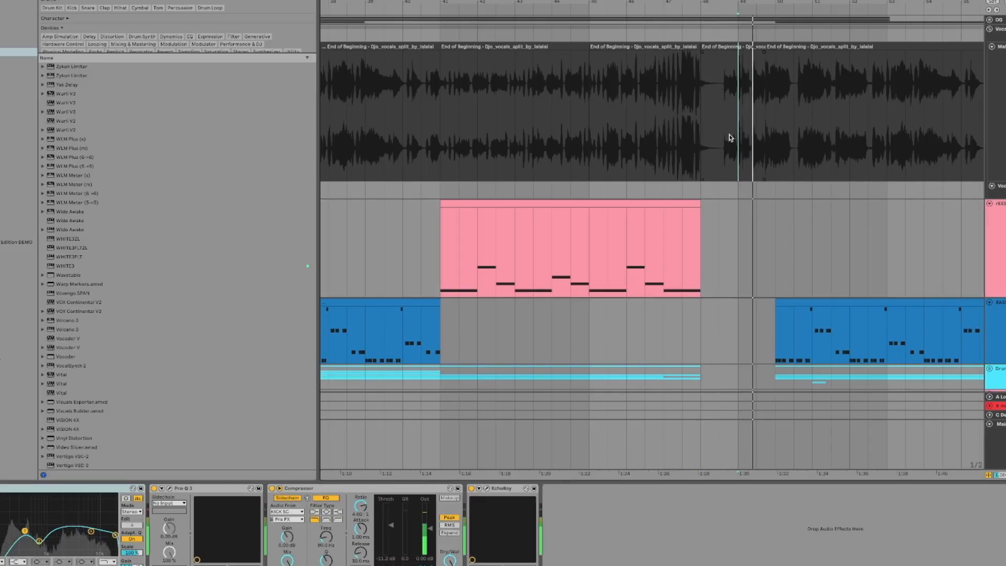
pyautogui.hscroll(3, 731, 138)
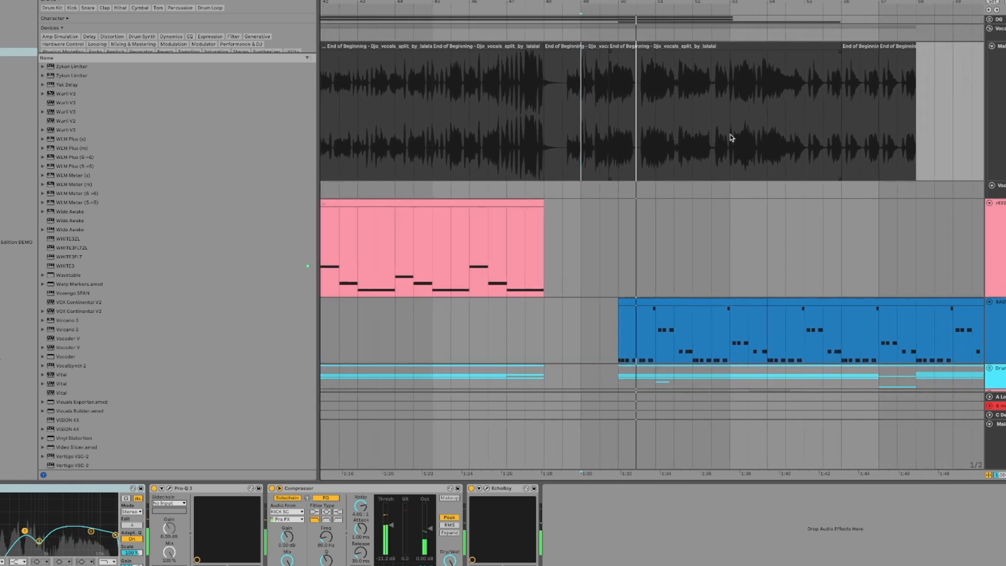
pyautogui.press('space')
# Replay the Main Vocal from bar 33, then again from bar 49 past the bass entry.
pyautogui.scroll(-3, 643, 109)
pyautogui.hscroll(-2, 637, 109)
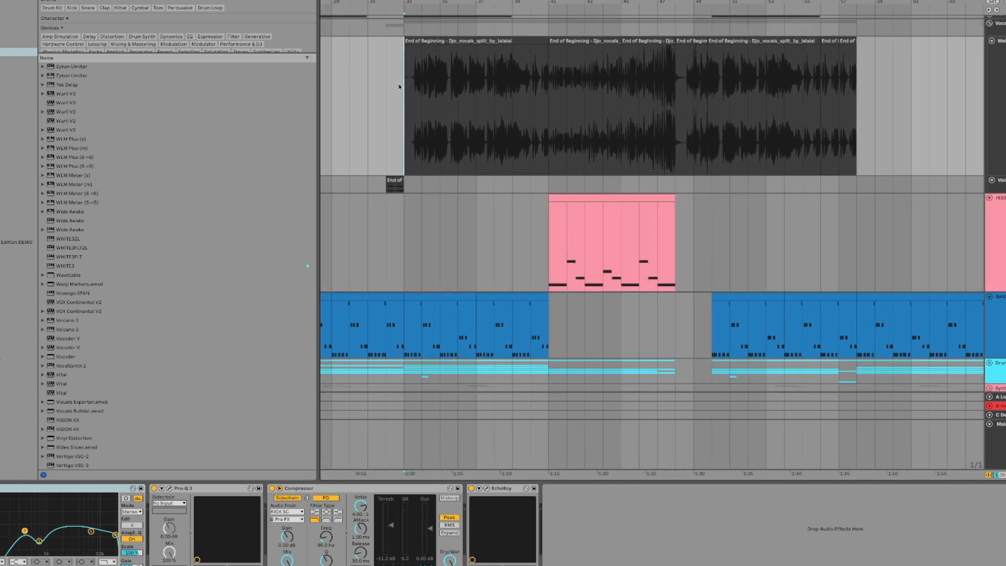
pyautogui.scroll(3, 398, 86)
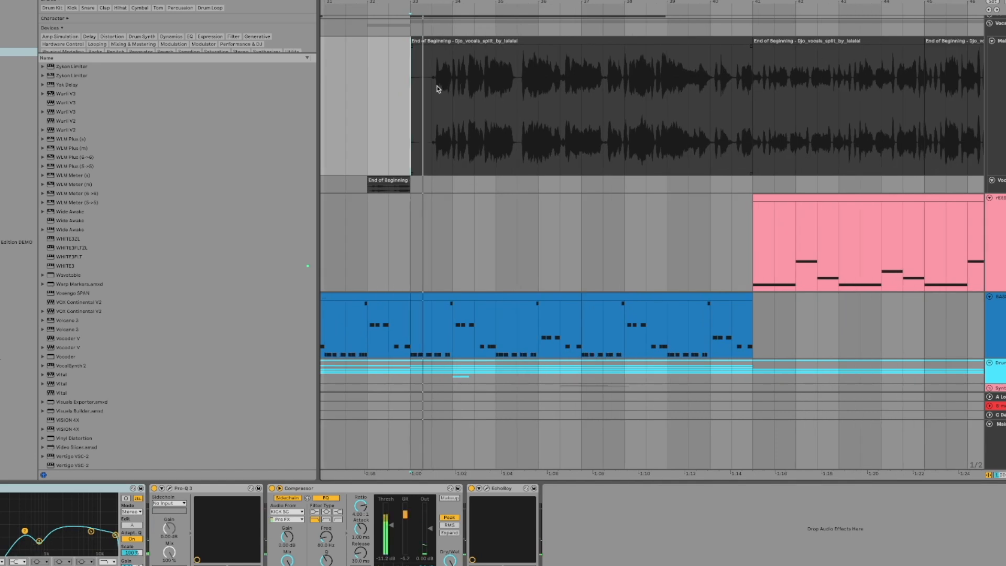
pyautogui.scroll(-2, 438, 88)
pyautogui.hscroll(4, 438, 89)
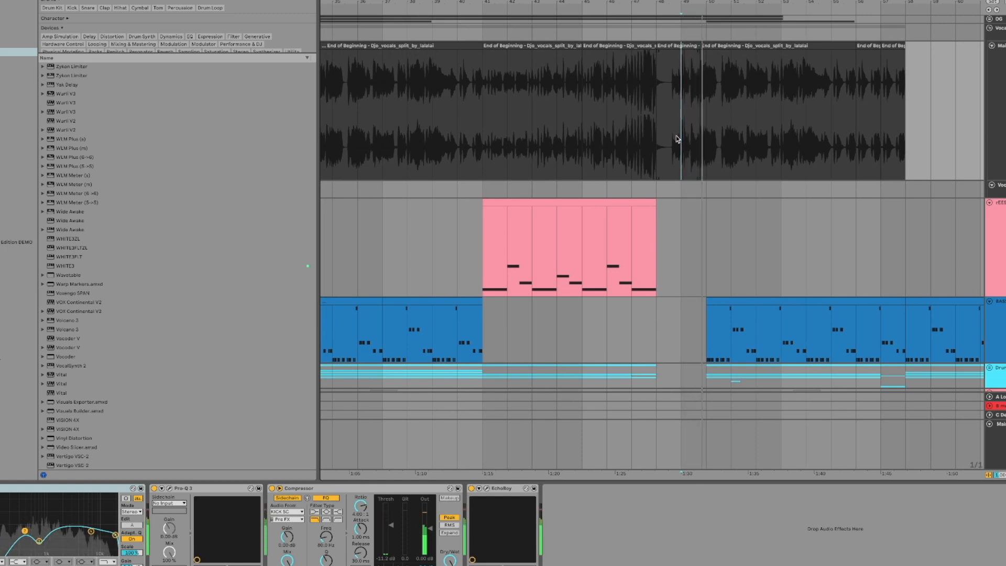
pyautogui.hscroll(5, 677, 139)
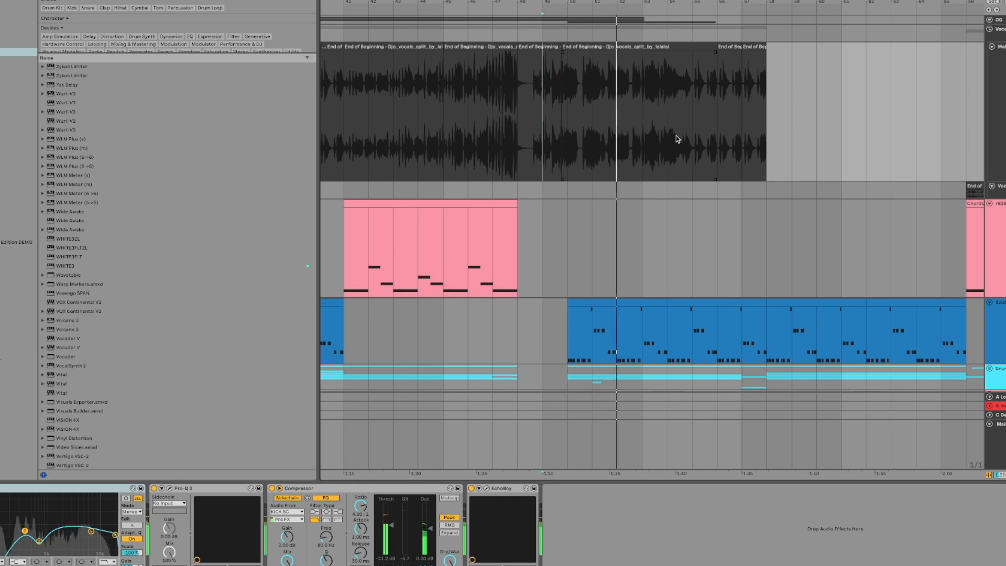
# Try extending the Main Vocal clip's end from bar 56 to bar 59, then highlight the phrase from bar 55 to 56.
pyautogui.moveTo(713, 48); pyautogui.dragTo(791, 48)
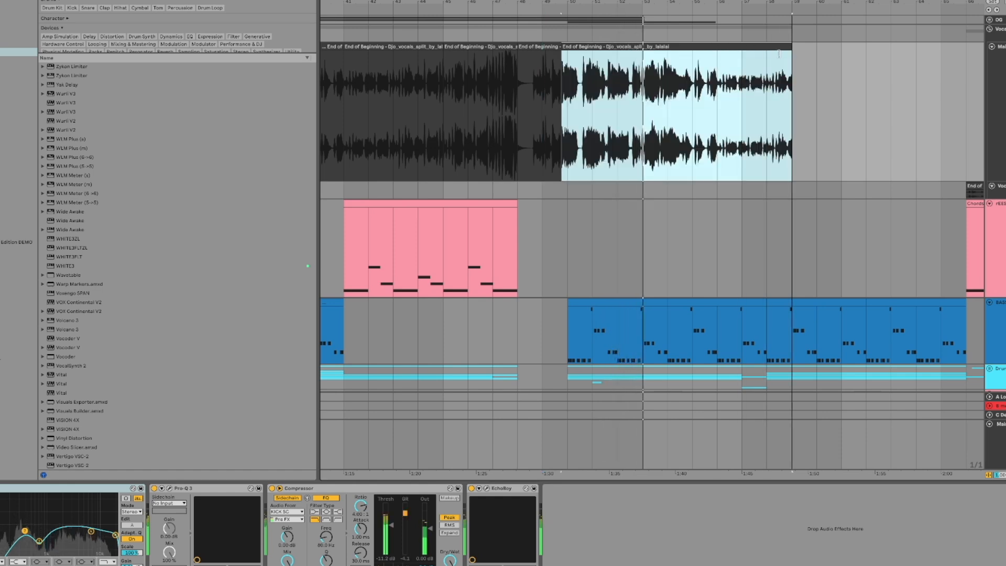
pyautogui.click(692, 83)
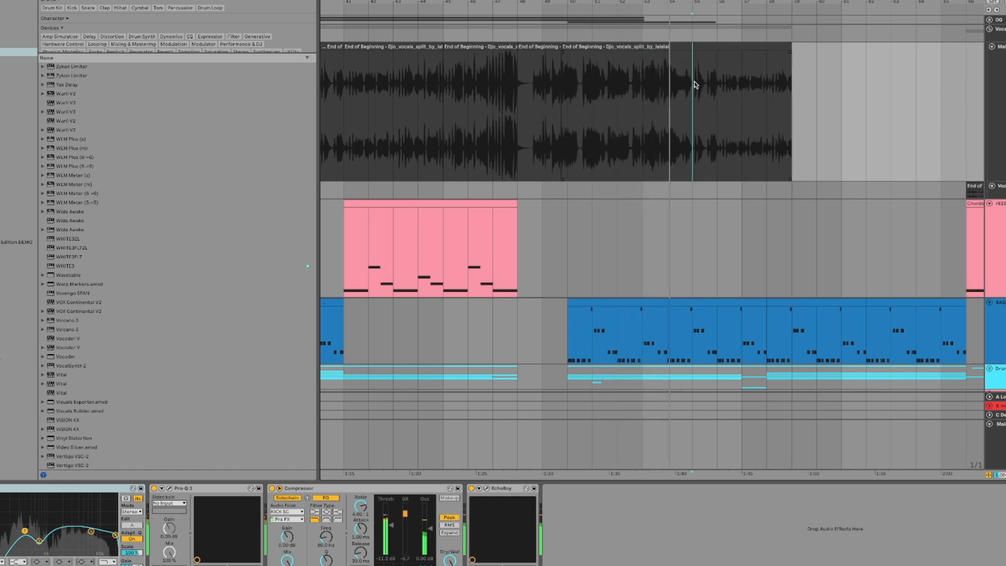
pyautogui.moveTo(705, 82); pyautogui.dragTo(710, 79)
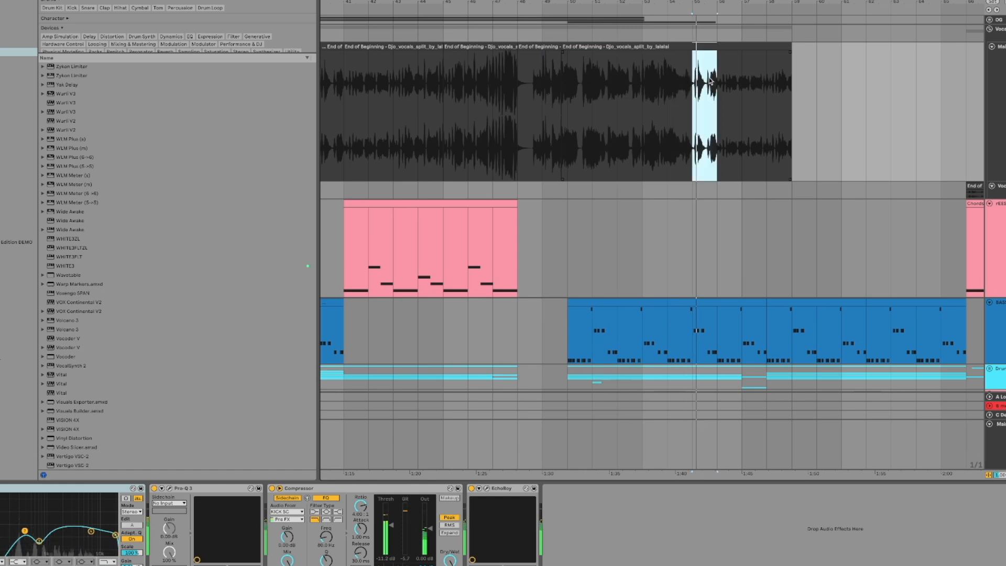
pyautogui.hscroll(1, 710, 79)
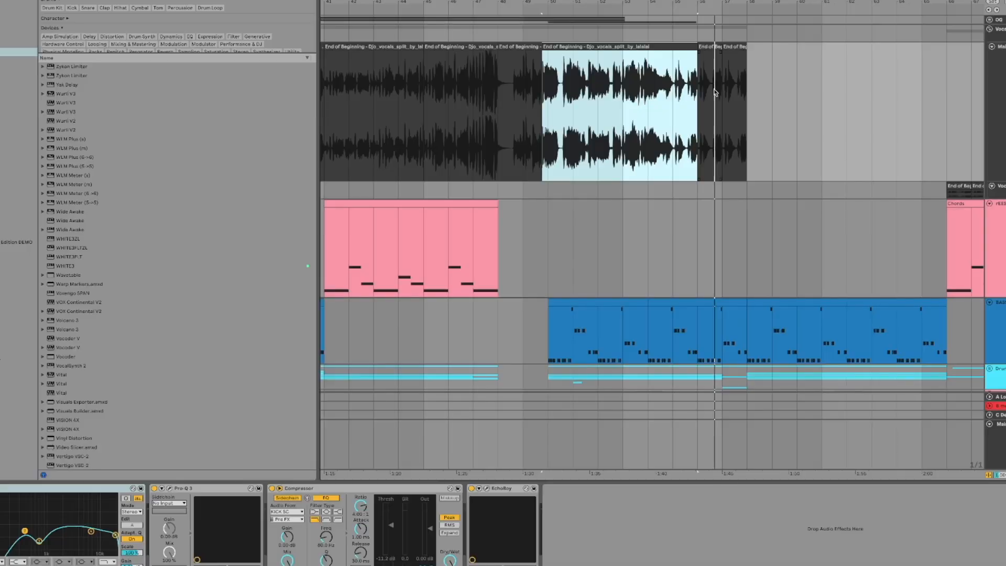
# Highlight the Main Vocal section above the Reese clip from bar 41 to 48.
pyautogui.hscroll(-4, 714, 92)
pyautogui.moveTo(416, 117); pyautogui.dragTo(588, 91)
pyautogui.hscroll(3, 588, 91)
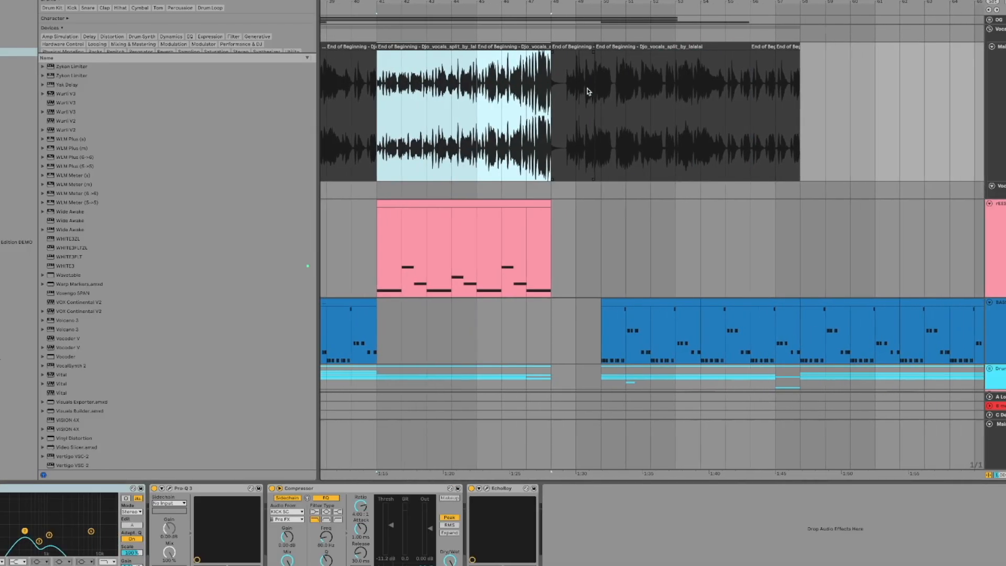
# Play the Main Vocal from bar 55, highlight the phrase from bar 55 to 56, and listen through its repeats to bar 58.
pyautogui.click(706, 75)
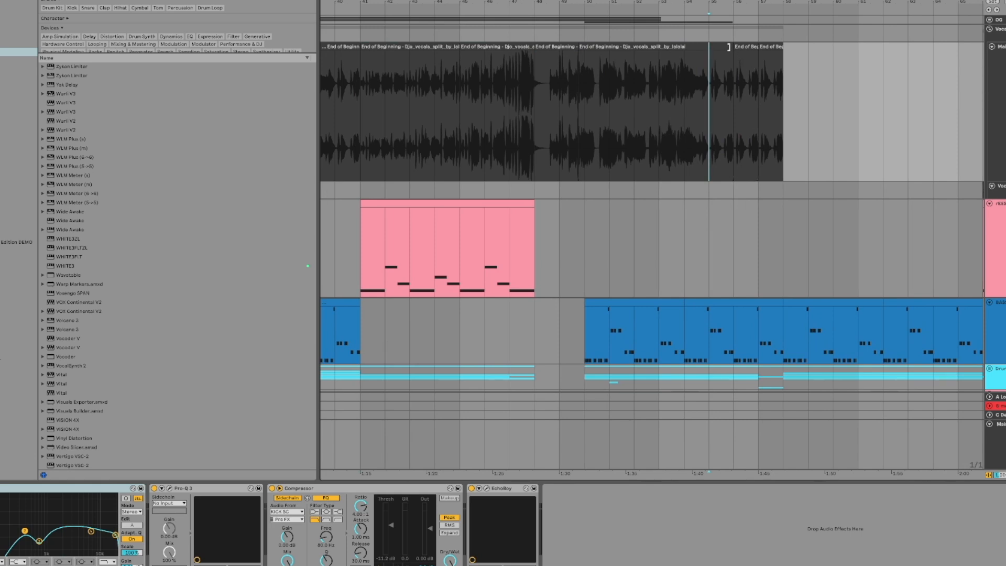
pyautogui.press('space')
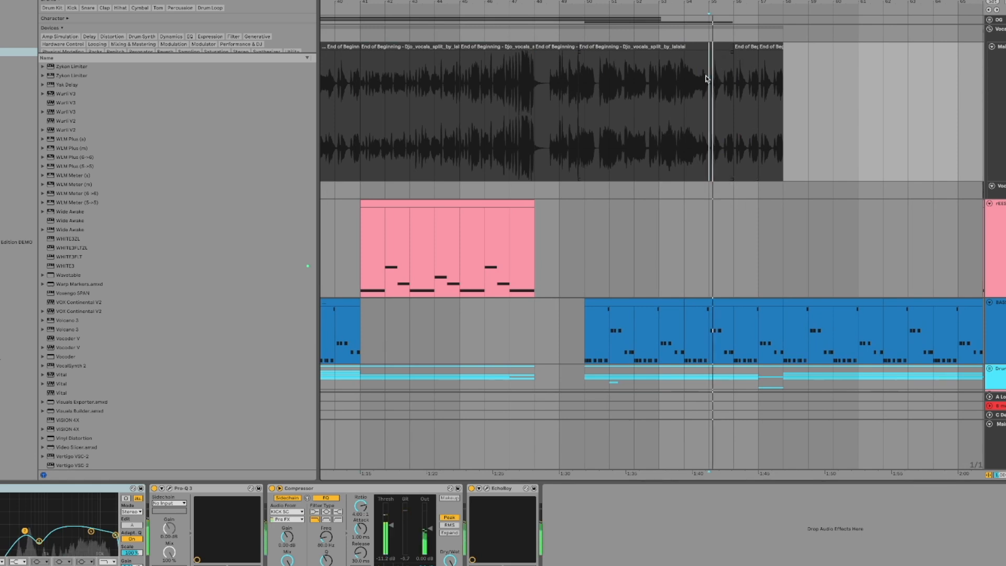
pyautogui.moveTo(712, 79); pyautogui.dragTo(729, 69)
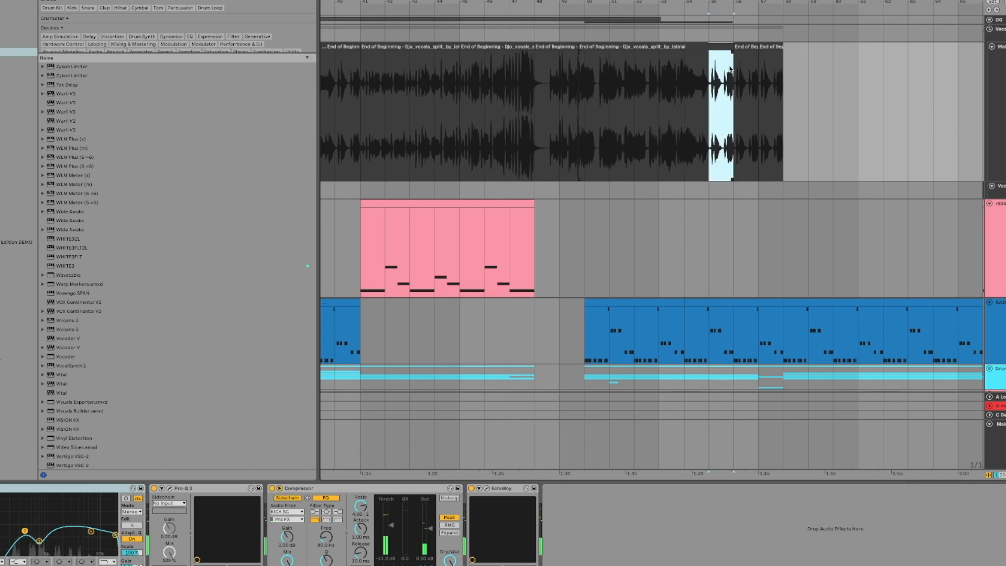
pyautogui.press('Right')
pyautogui.press('Right')
pyautogui.click(722, 74)
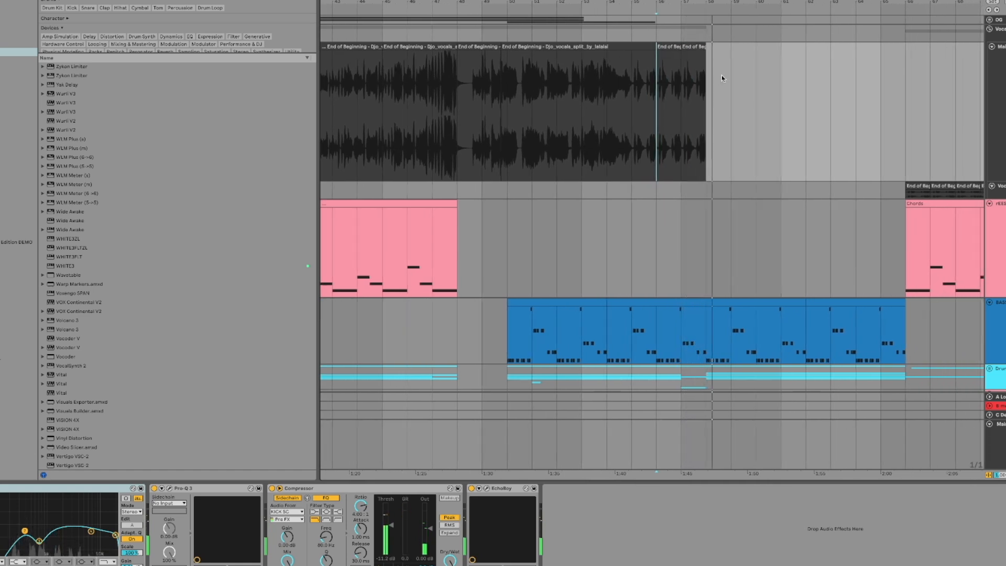
pyautogui.press('space')
# Highlight the Main Vocal from bar 50 to 58, then play the following section from bar 58.
pyautogui.moveTo(701, 118); pyautogui.dragTo(517, 91)
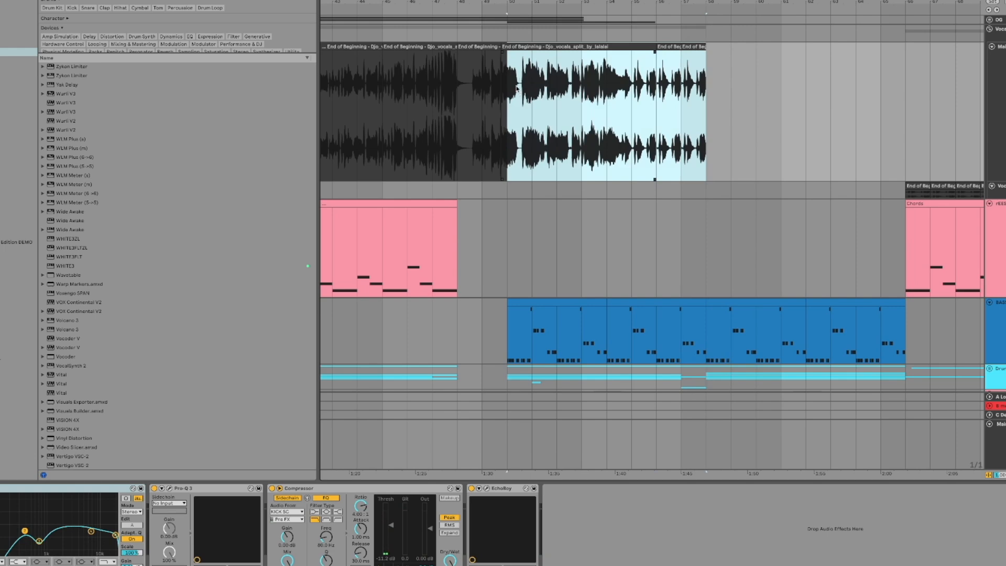
pyautogui.hscroll(4, 623, 91)
pyautogui.press('space')
pyautogui.click(623, 106)
pyautogui.press('space')
pyautogui.press('space')
# Locate the End of Beginning no-vocals stem clip at bar 58 and highlight it on its track.
pyautogui.hscroll(3, 622, 137)
pyautogui.scroll(-15, 622, 138)
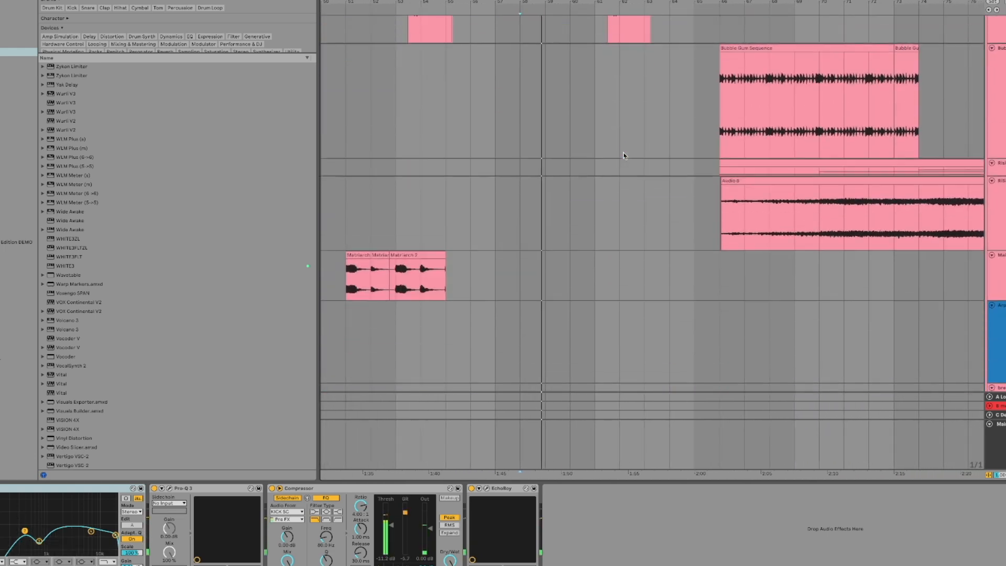
pyautogui.click(560, 237)
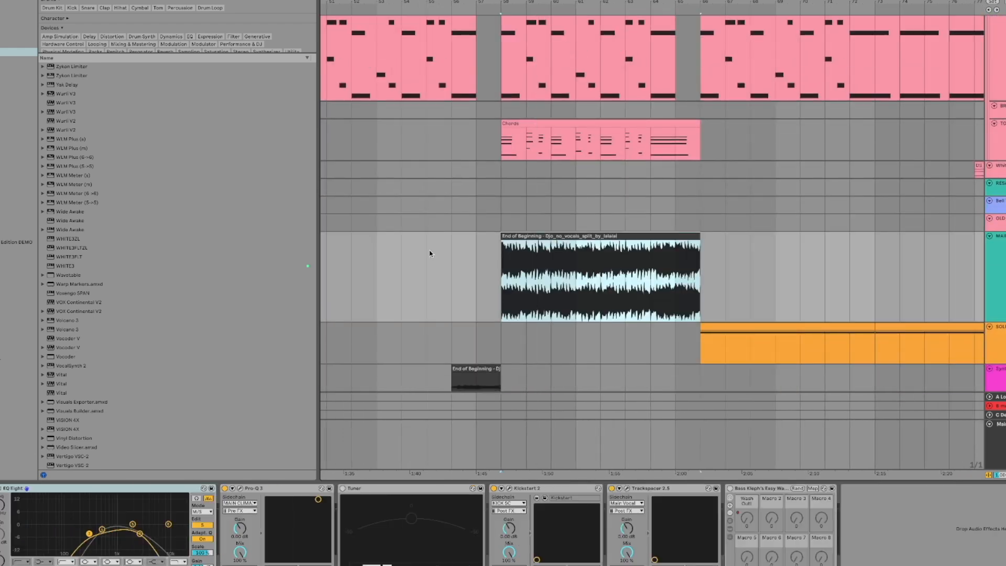
pyautogui.scroll(-4, 430, 253)
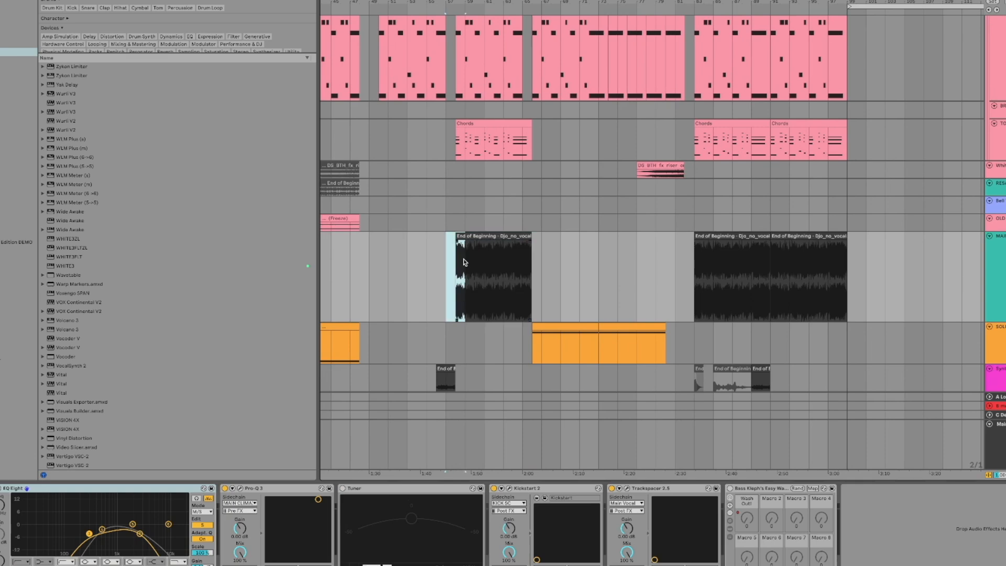
pyautogui.hscroll(-10, 463, 259)
pyautogui.moveTo(452, 222); pyautogui.dragTo(763, 249)
# Locate the Reese chords clip starting at bar 66 and highlight it on its track.
pyautogui.click(793, 241)
pyautogui.scroll(5, 790, 220)
pyautogui.hscroll(5, 781, 215)
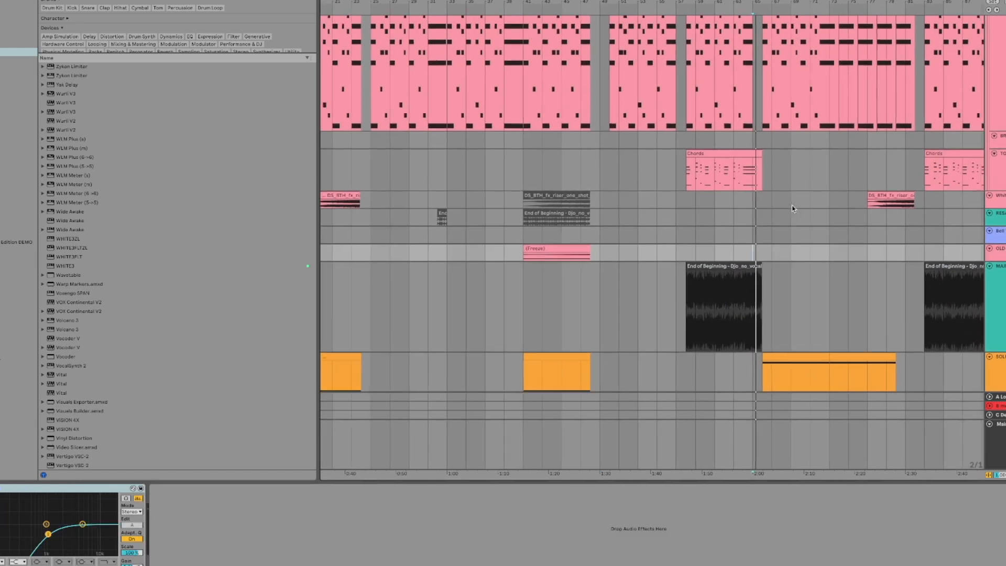
pyautogui.scroll(2, 770, 211)
pyautogui.scroll(8, 769, 213)
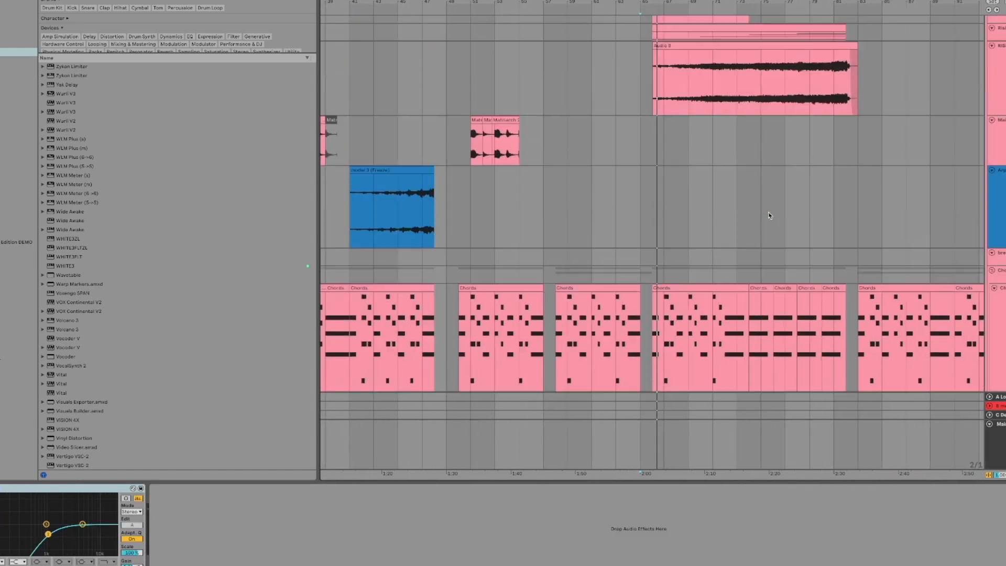
pyautogui.scroll(1, 769, 215)
pyautogui.click(661, 111)
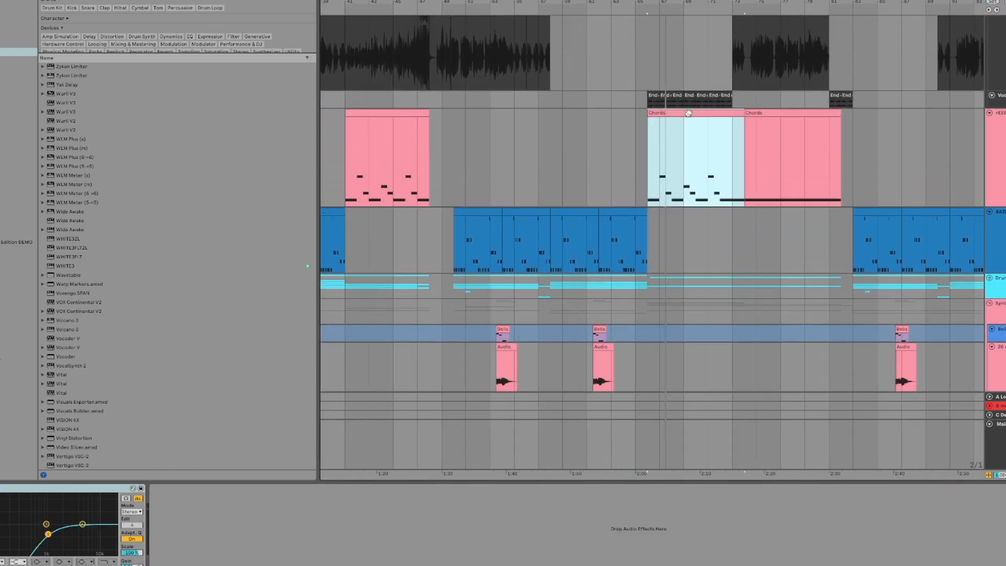
# Play the arrangement from about bar 65 into the vocal chops and Reese that start at bar 66.
pyautogui.scroll(3, 661, 101)
pyautogui.scroll(1, 662, 101)
pyautogui.hscroll(1, 662, 101)
pyautogui.click(653, 110)
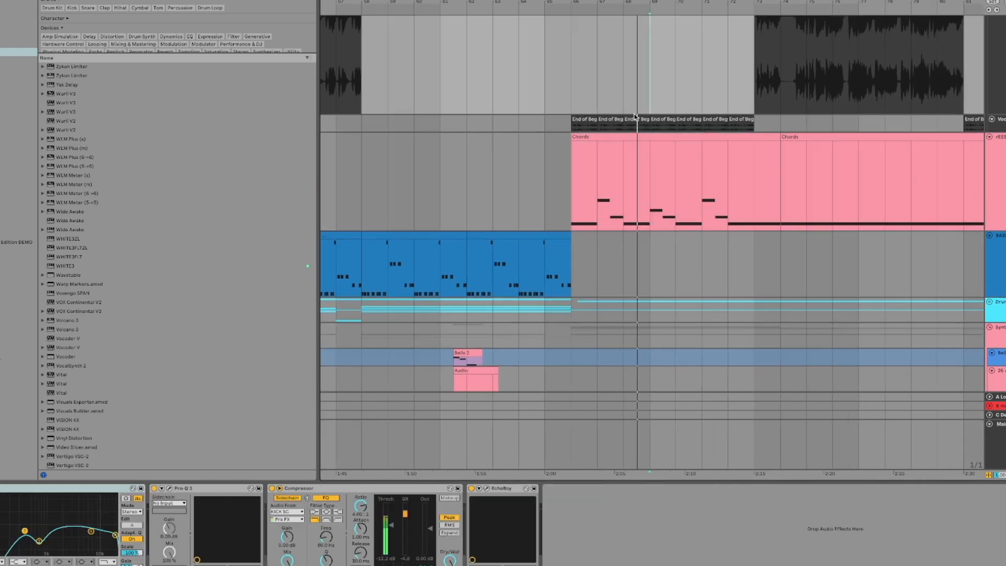
pyautogui.click(602, 115)
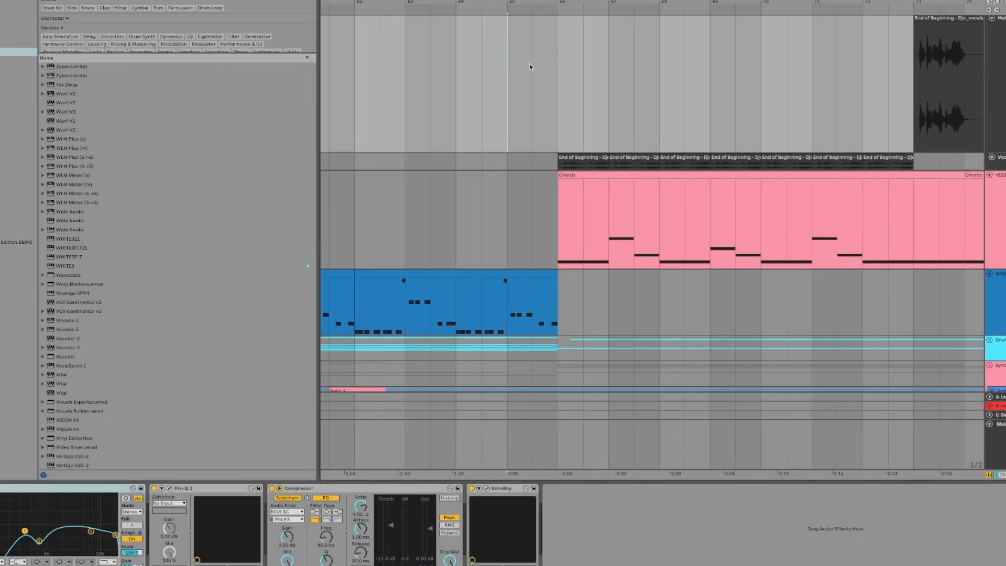
pyautogui.press('space')
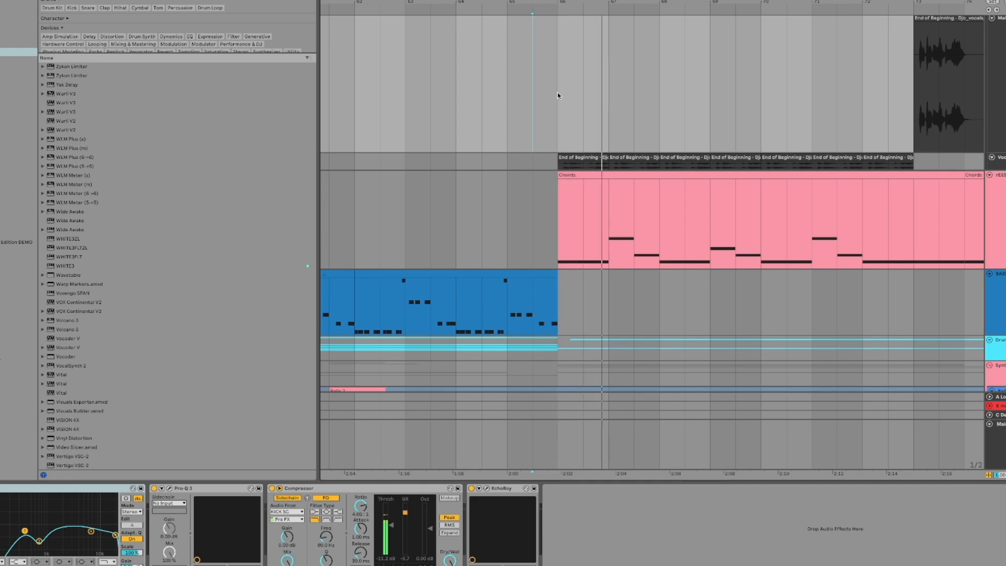
# Highlight the repeated vocal chop clip at bar 68, then clear the selection on the Main Vocal track.
pyautogui.click(580, 157)
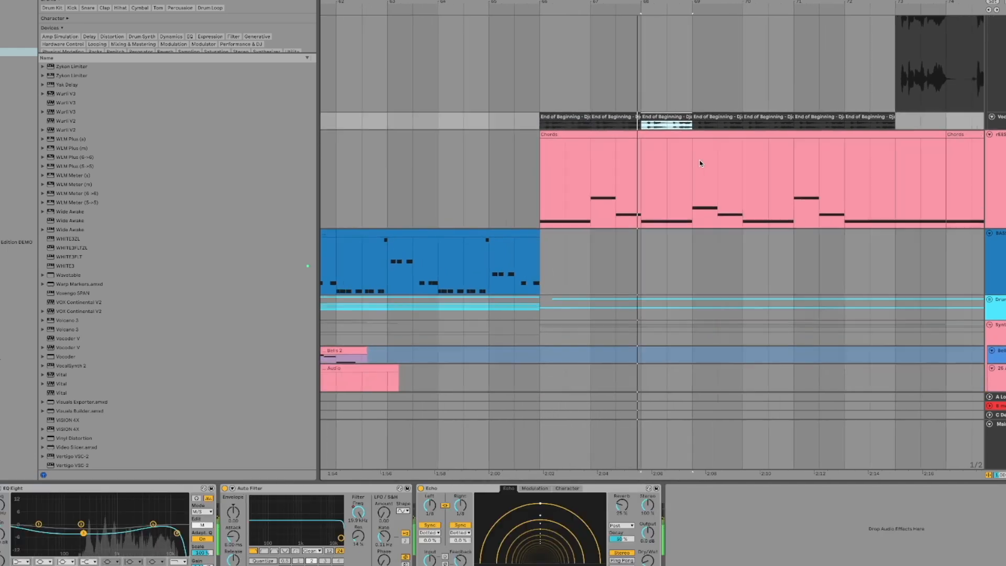
pyautogui.scroll(-6, 701, 162)
pyautogui.scroll(6, 700, 163)
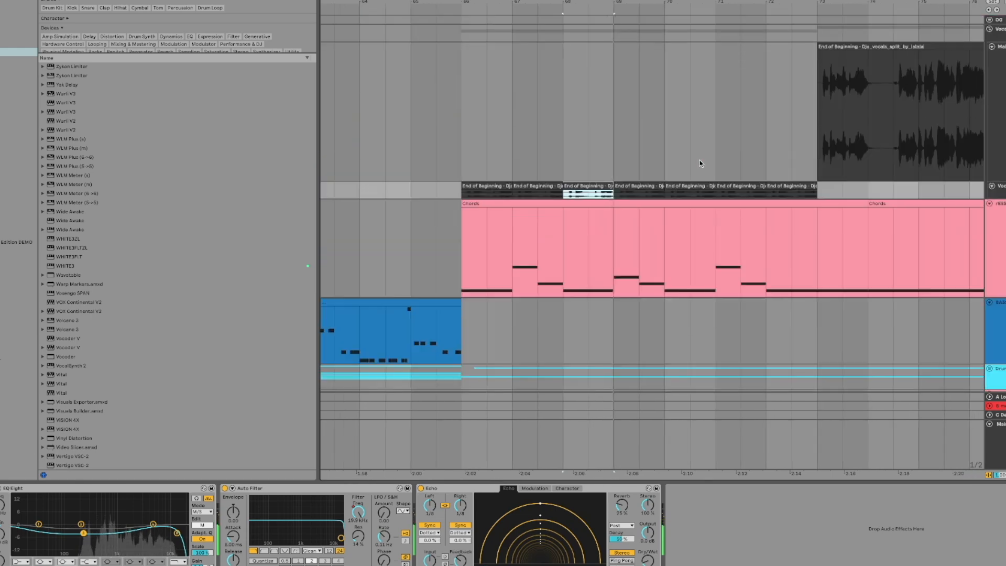
pyautogui.click(791, 146)
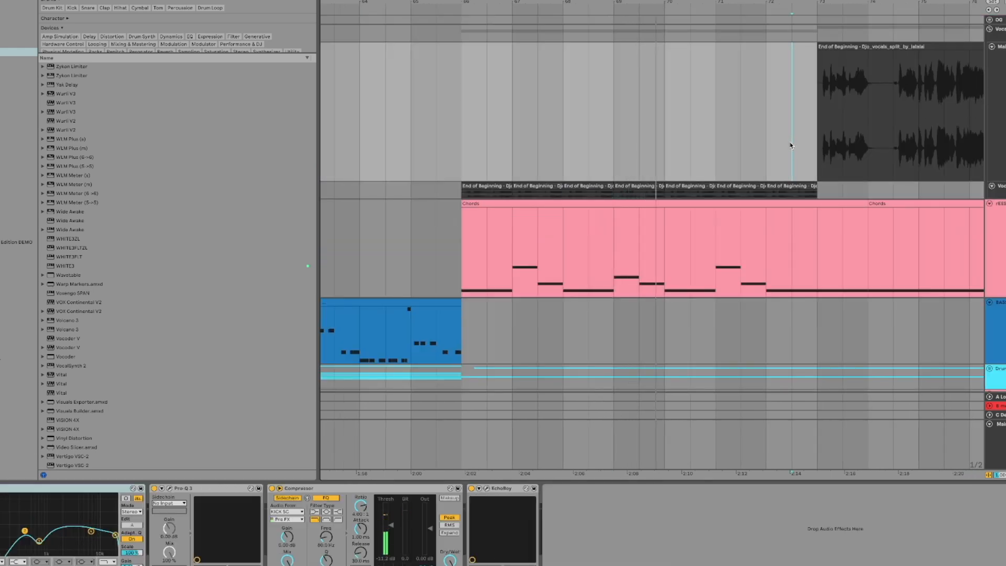
# Play the Main Vocal clip from its start at bar 73, directly after the vocal chops.
pyautogui.hscroll(7, 791, 145)
pyautogui.hscroll(-4, 791, 145)
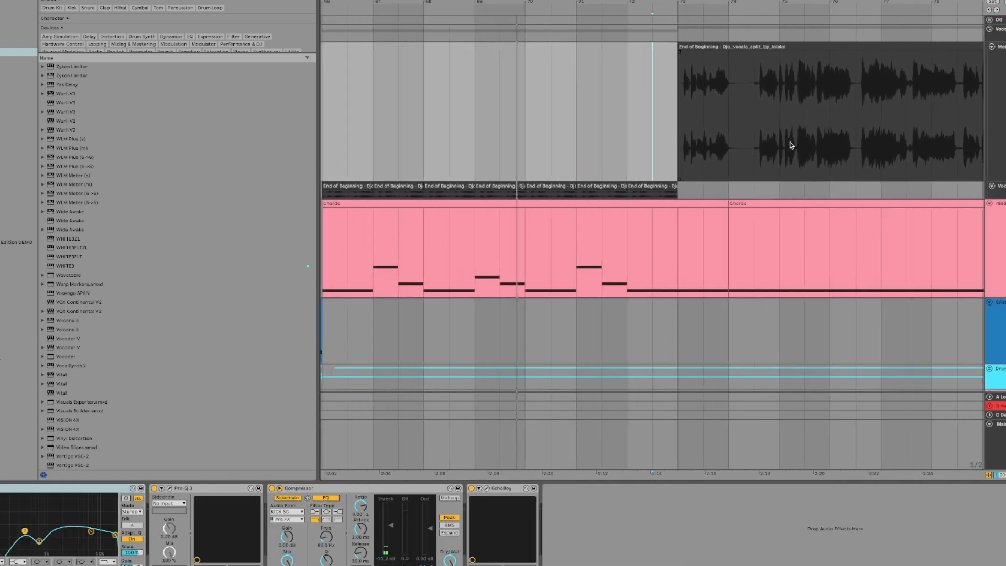
pyautogui.scroll(-3, 791, 146)
pyautogui.moveTo(517, 107); pyautogui.dragTo(712, 122)
pyautogui.click(720, 120)
pyautogui.scroll(5, 720, 107)
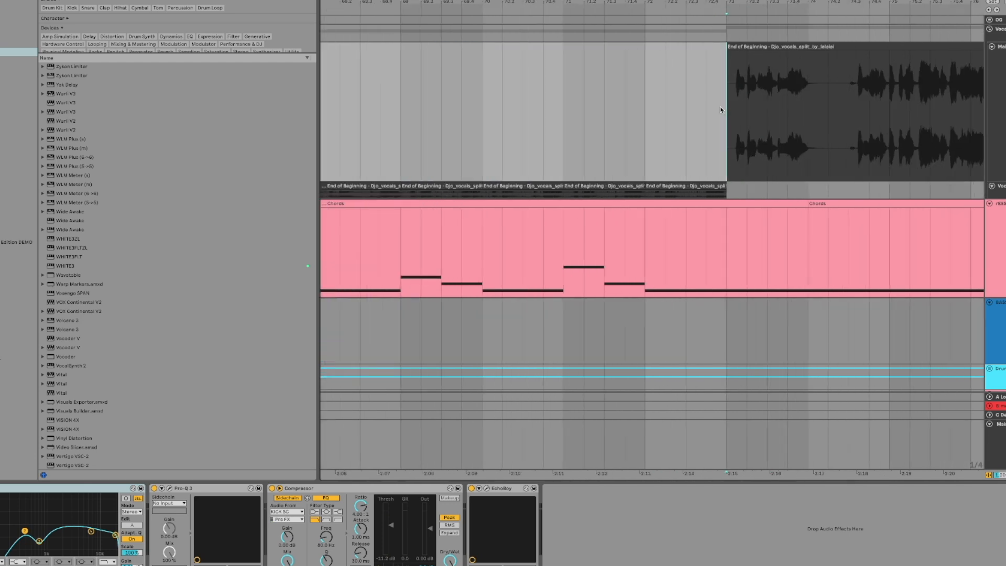
pyautogui.press('space')
pyautogui.press('space')
pyautogui.press('space')
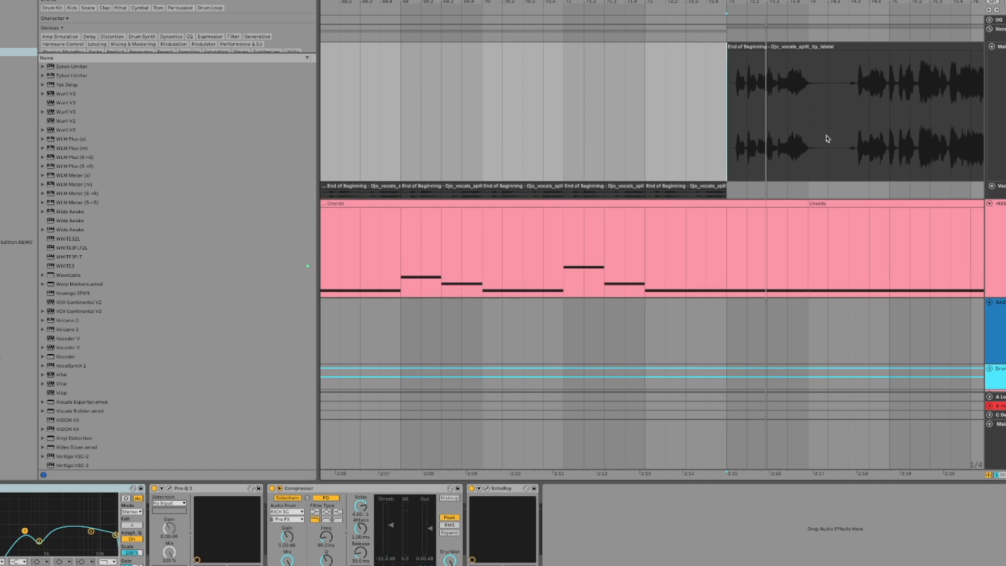
pyautogui.hscroll(5, 826, 139)
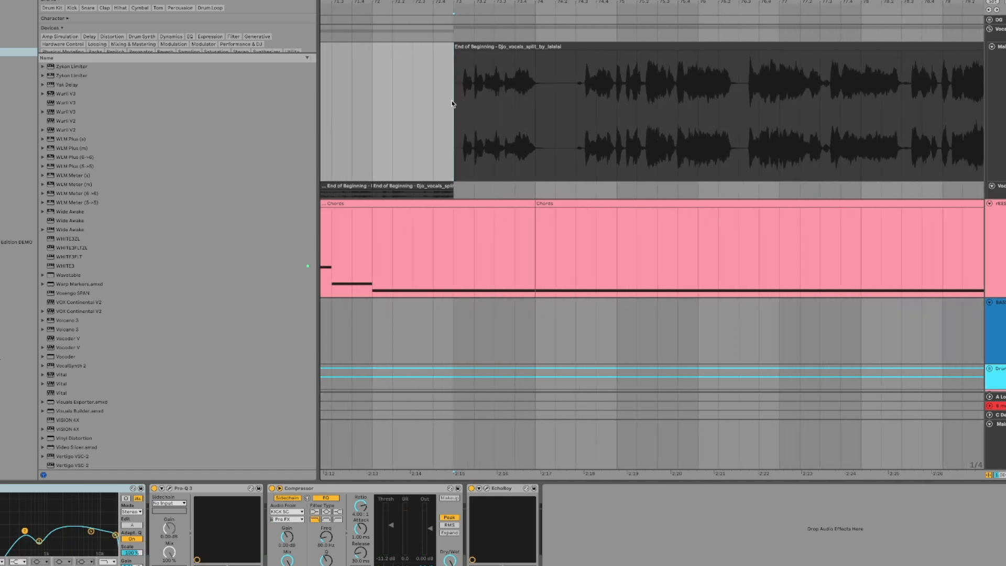
pyautogui.press('space')
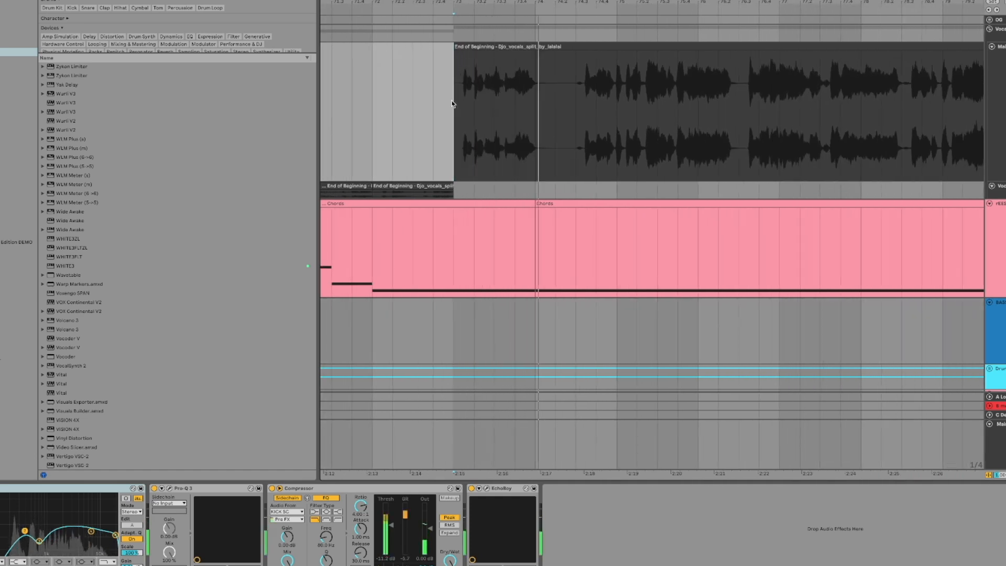
# Skip playback ahead to the last phrase of the Main Vocal clip, between bars 79 and 80.
pyautogui.scroll(-3, 452, 101)
pyautogui.hscroll(3, 451, 102)
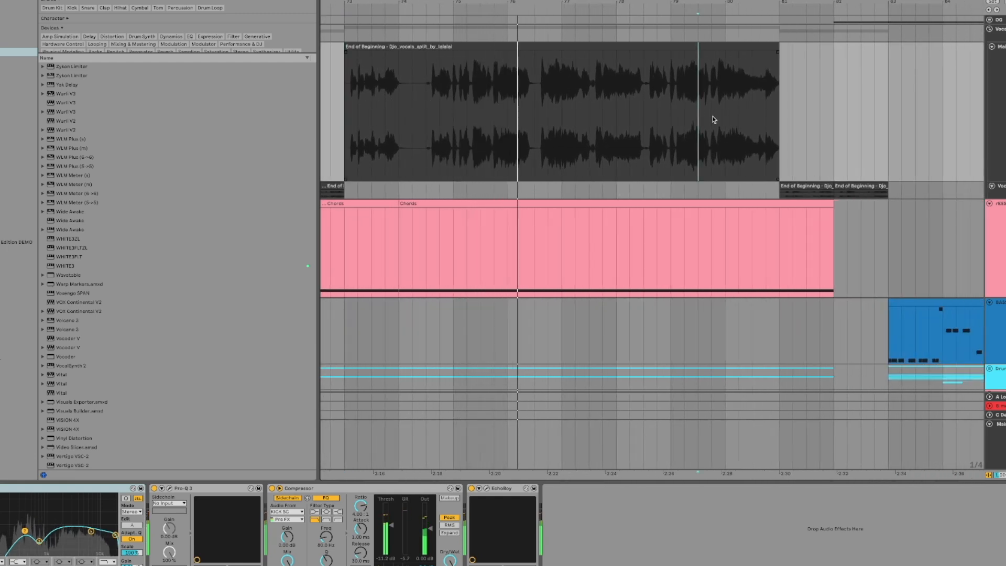
pyautogui.click(710, 120)
pyautogui.press('space')
pyautogui.press('space')
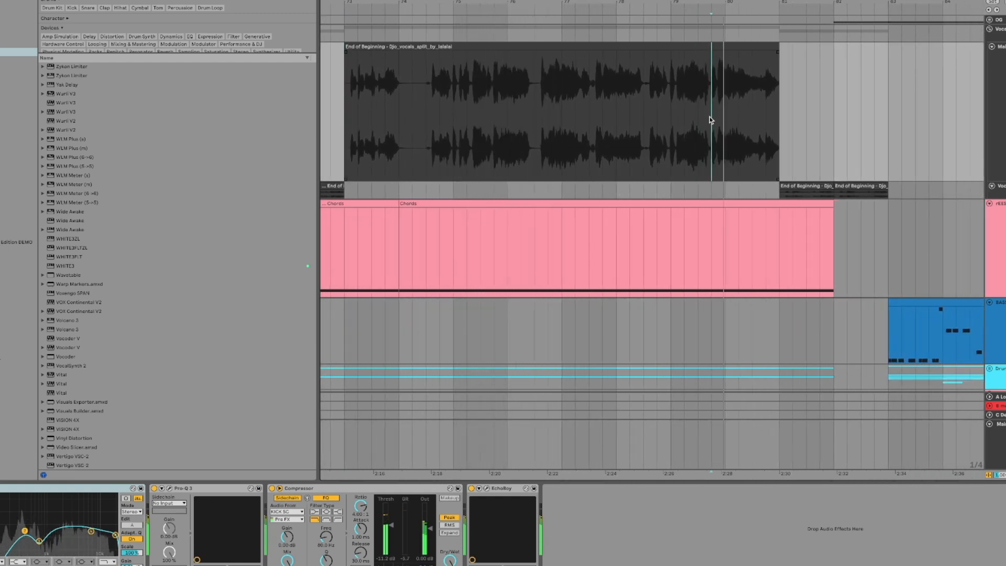
# Examine how the vocal chops, riser and bass tracks are arranged through the transition from bar 81 into bar 83.
pyautogui.hscroll(5, 709, 116)
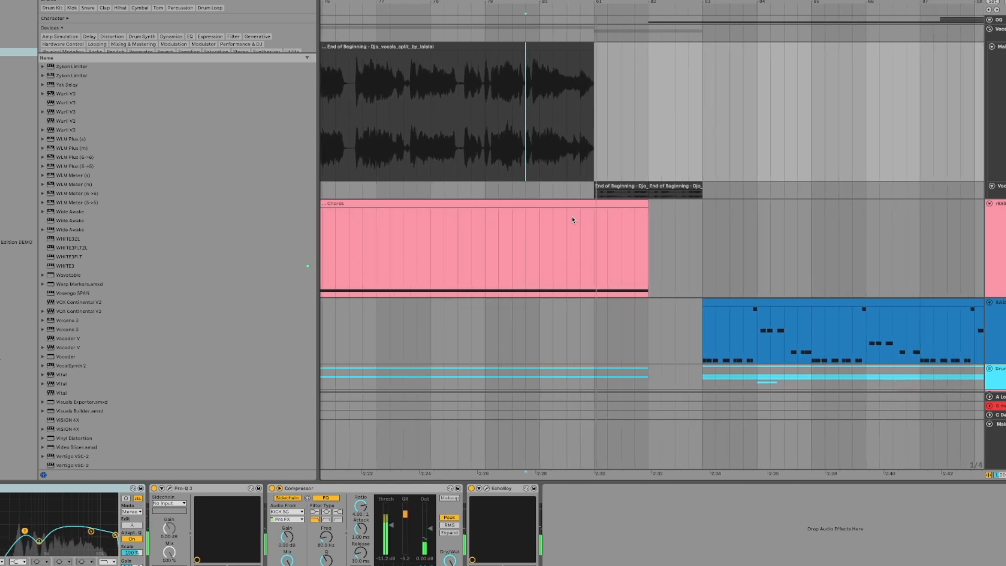
pyautogui.scroll(-1, 643, 187)
pyautogui.scroll(-8, 643, 187)
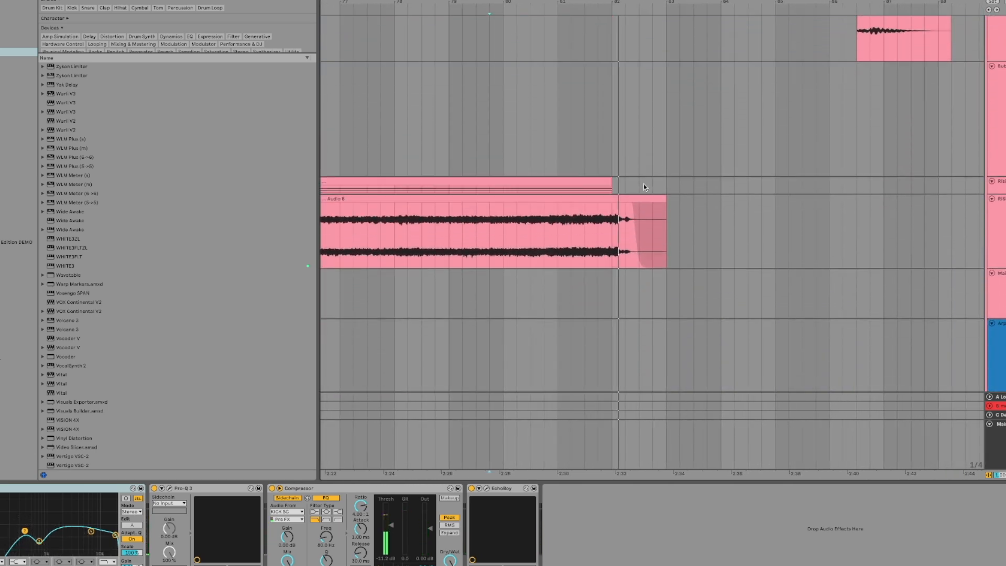
pyautogui.scroll(6, 643, 187)
pyautogui.scroll(3, 644, 187)
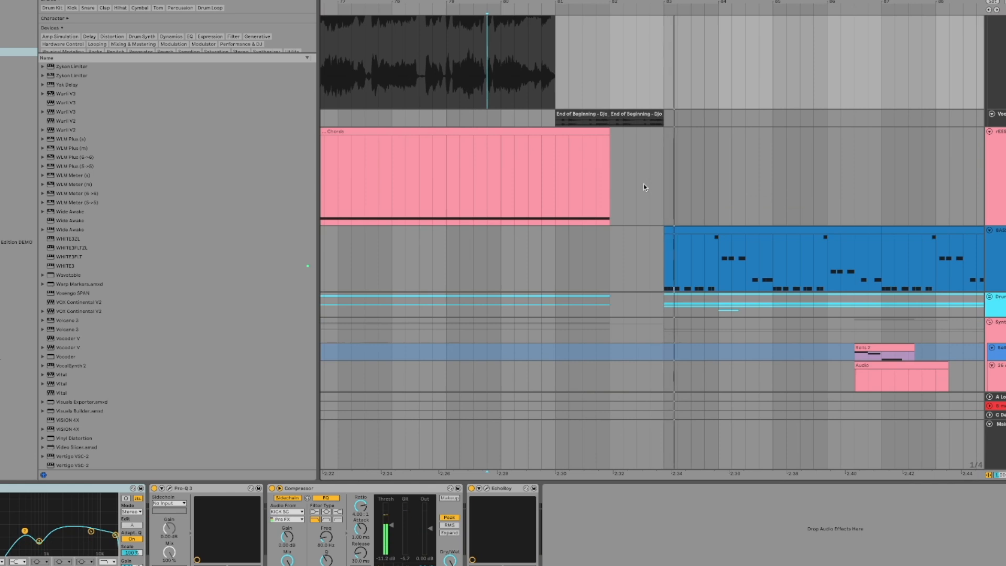
pyautogui.hscroll(5, 644, 186)
pyautogui.scroll(1, 643, 187)
pyautogui.hscroll(-3, 643, 183)
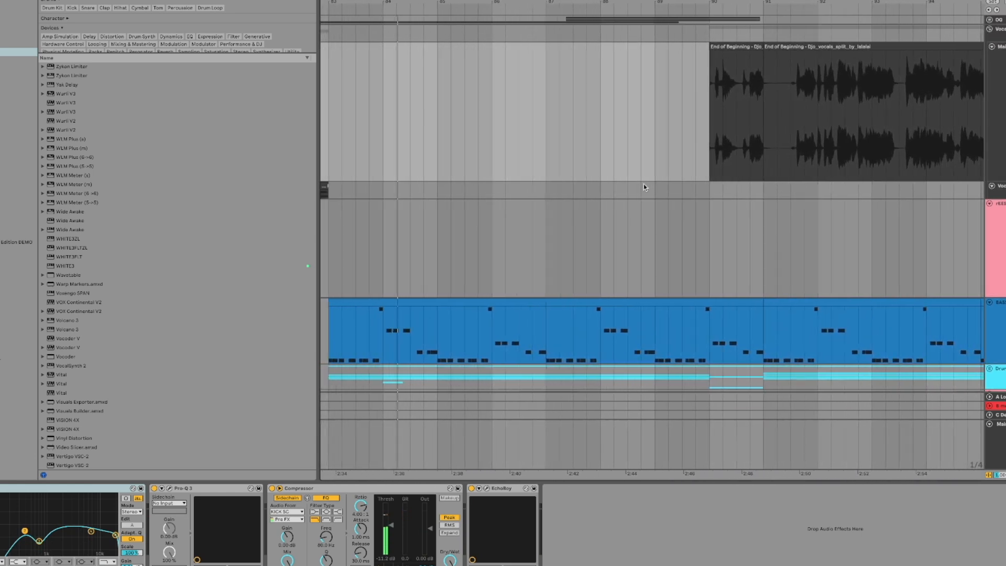
# Highlight the short Main Vocal clip from bar 90 to 91 and listen through it.
pyautogui.click(579, 155)
pyautogui.hscroll(1, 580, 156)
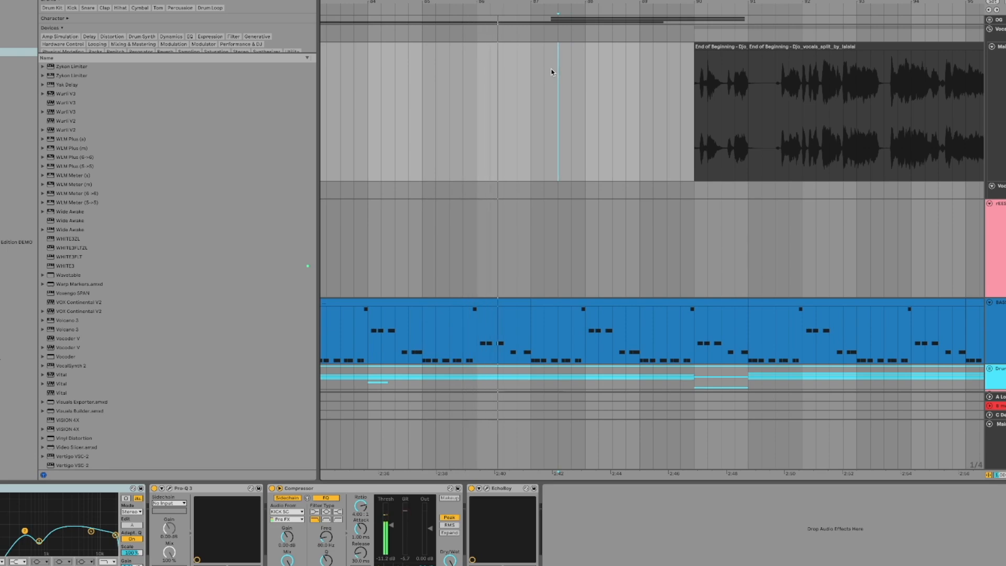
pyautogui.scroll(-3, 661, 65)
pyautogui.click(680, 47)
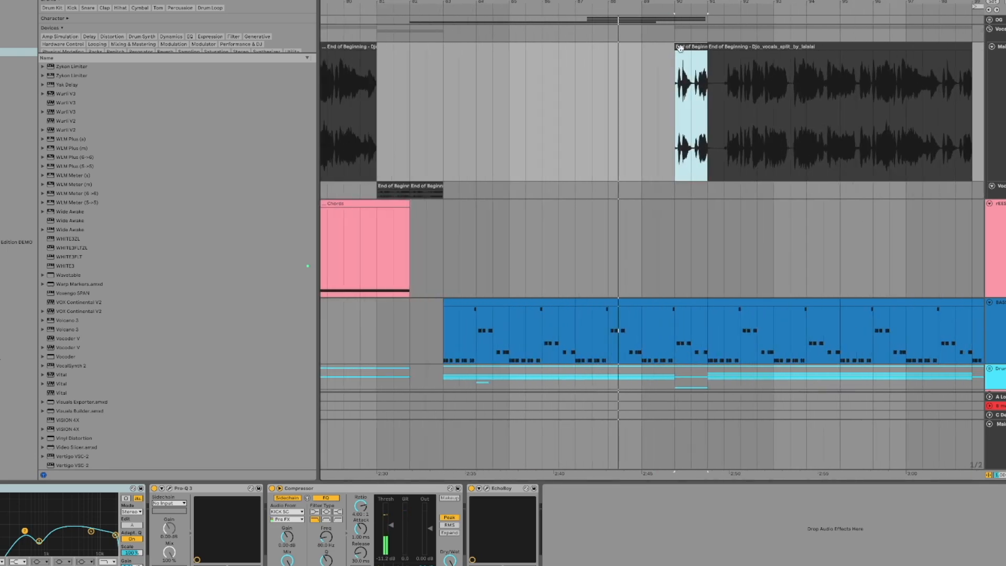
pyautogui.scroll(-5, 680, 48)
pyautogui.click(710, 45)
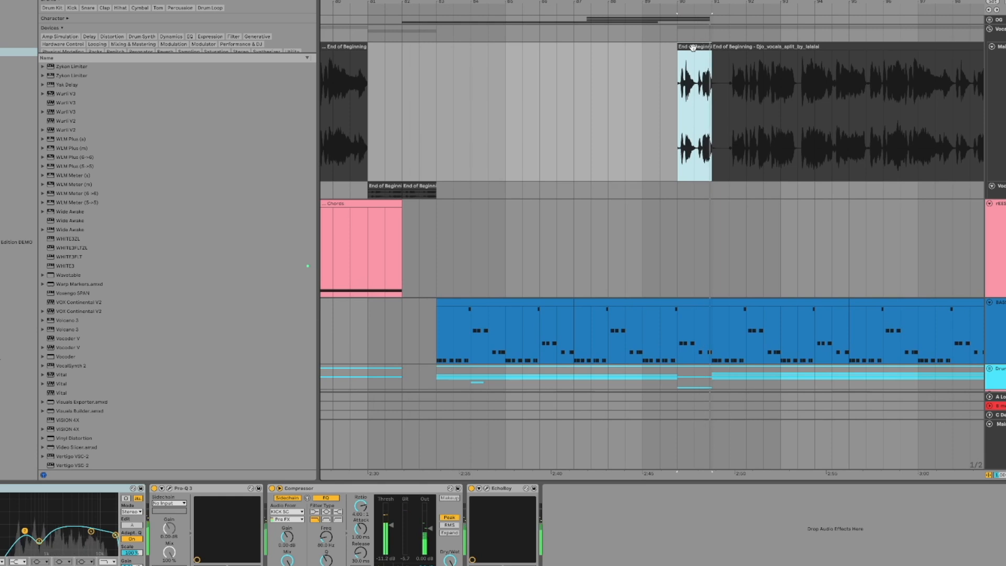
# Listen to the long Main Vocal clip from bar 91 and highlight it through to bar 99.
pyautogui.scroll(-3, 693, 47)
pyautogui.hscroll(5, 692, 47)
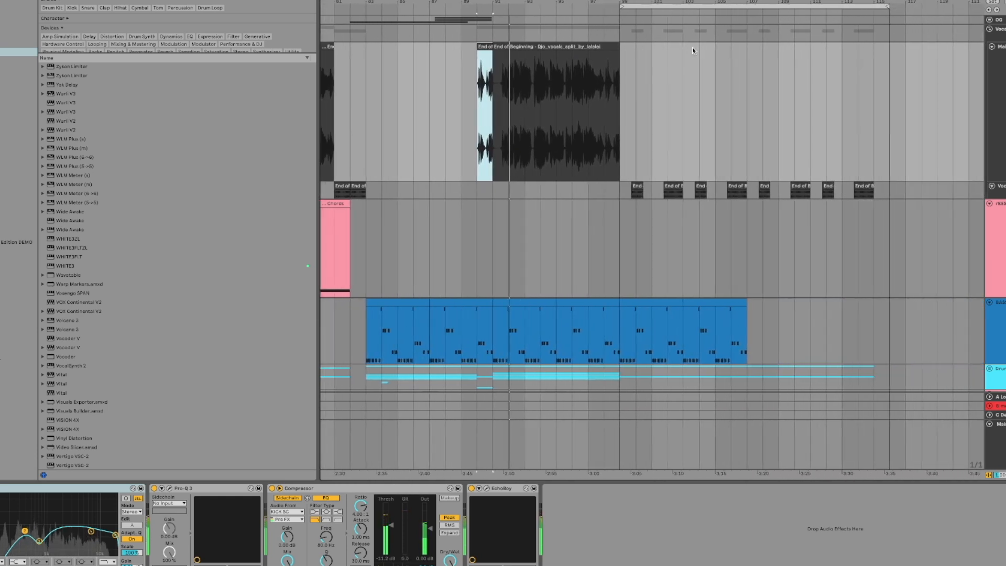
pyautogui.click(605, 110)
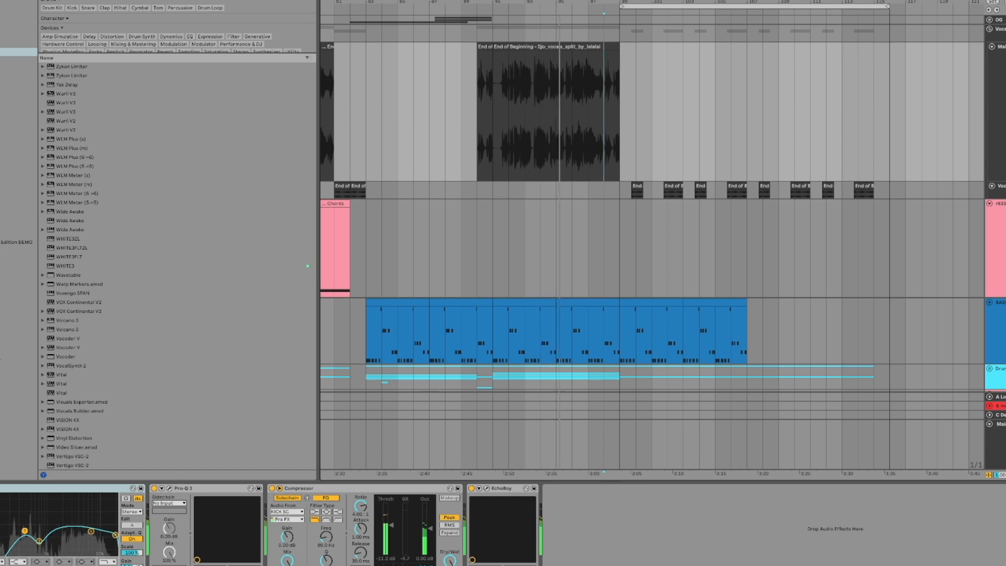
pyautogui.click(605, 47)
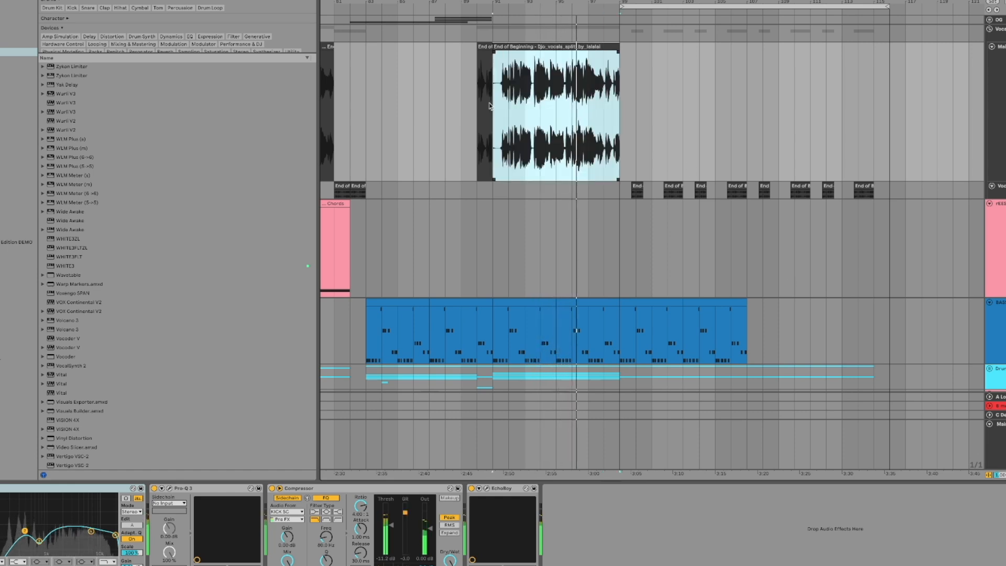
# Highlight the empty Main Vocal section from bar 99 to 107, then only the part from bar 99 to 103.
pyautogui.click(617, 89)
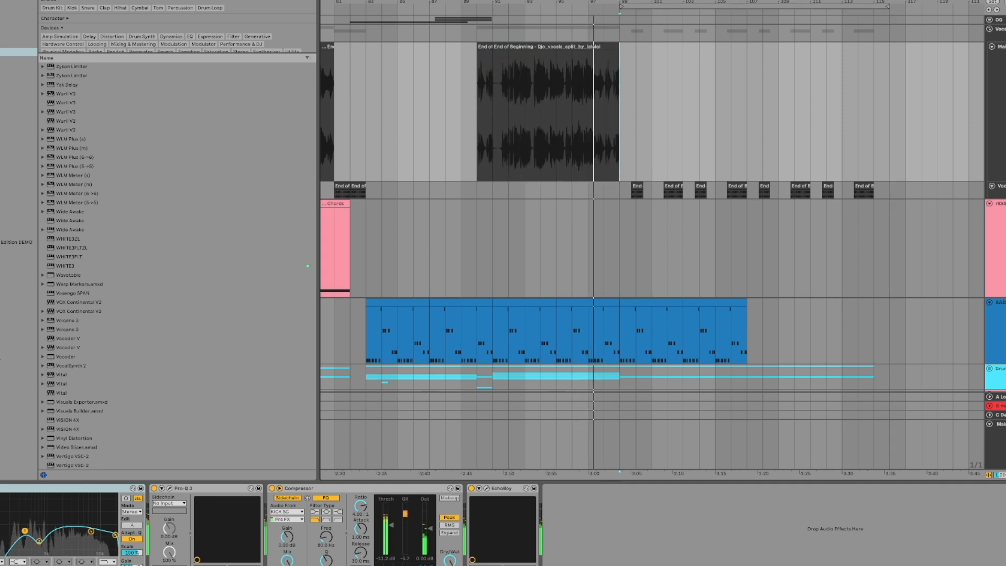
pyautogui.moveTo(617, 103); pyautogui.dragTo(744, 127)
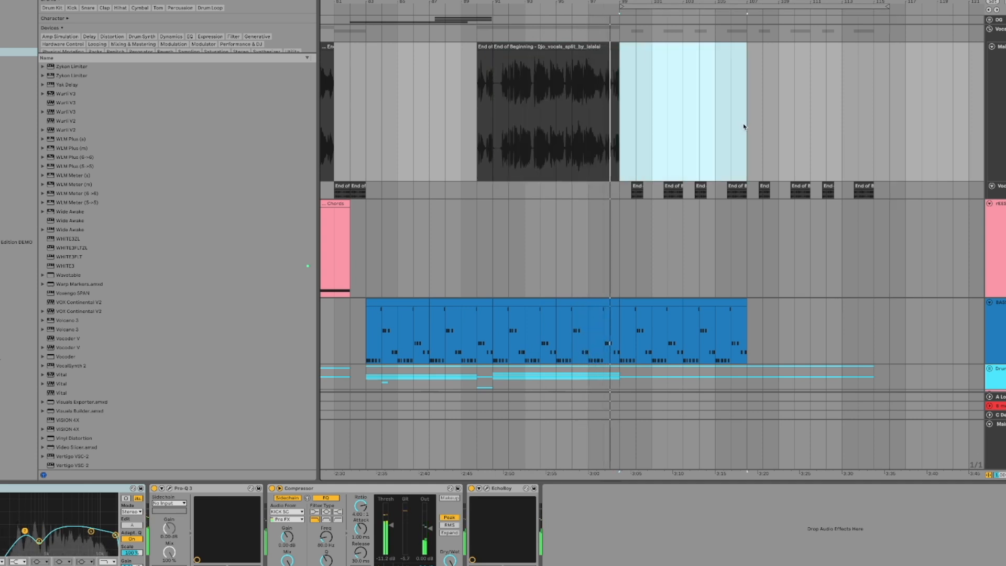
pyautogui.scroll(3, 707, 107)
pyautogui.hscroll(2, 707, 108)
pyautogui.moveTo(501, 130); pyautogui.dragTo(596, 134)
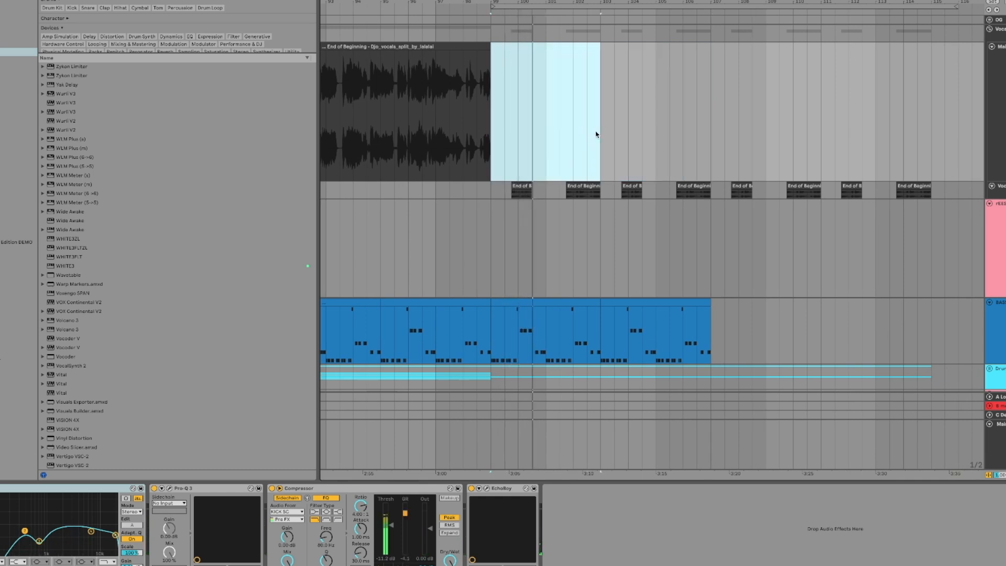
pyautogui.press('super+d')
pyautogui.press('super+z')
# Play the closing vocal chops from bar 106 and survey the arrangement past the end of the bass clip.
pyautogui.click(690, 128)
pyautogui.press('space')
pyautogui.press('space')
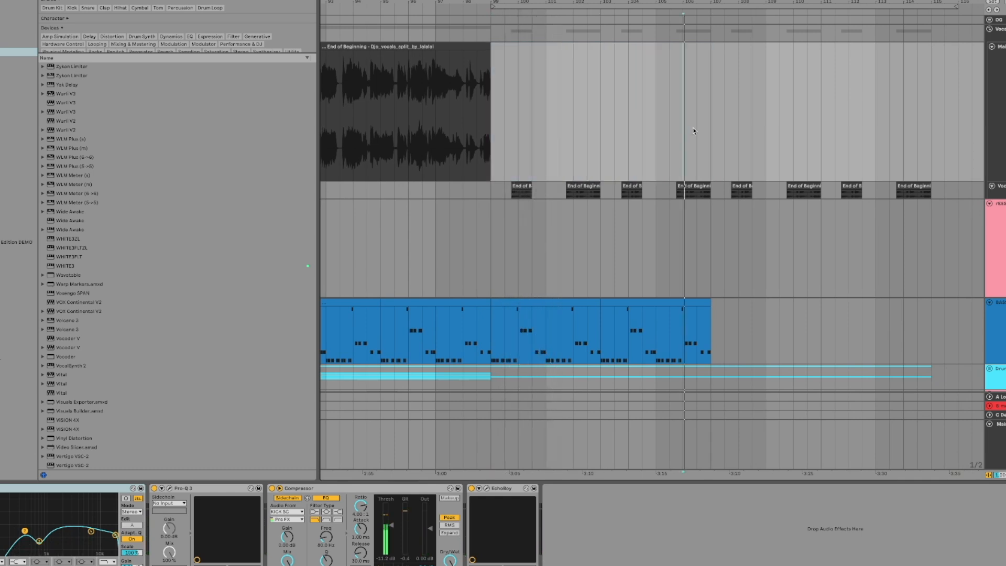
pyautogui.click(700, 128)
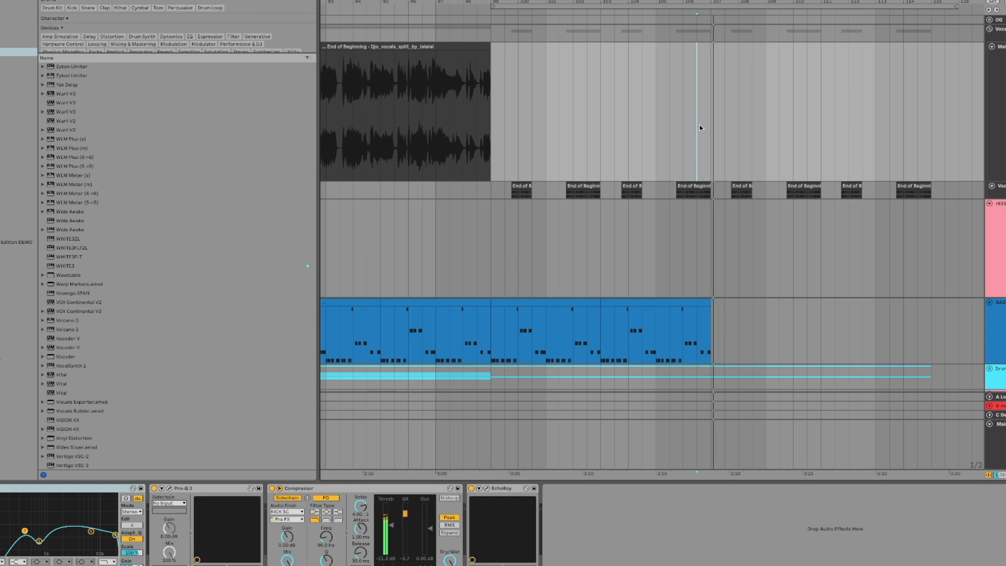
pyautogui.scroll(-5, 700, 128)
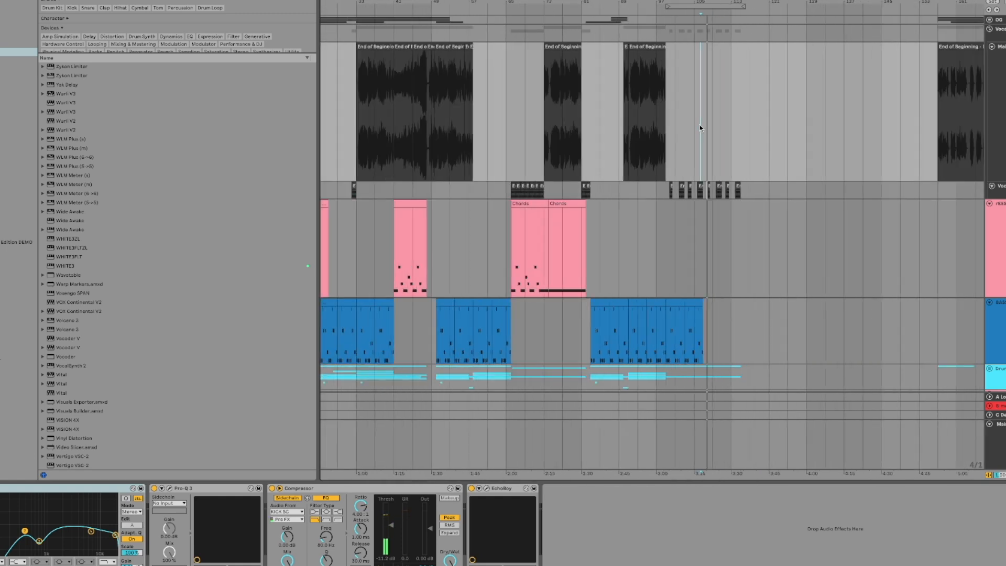